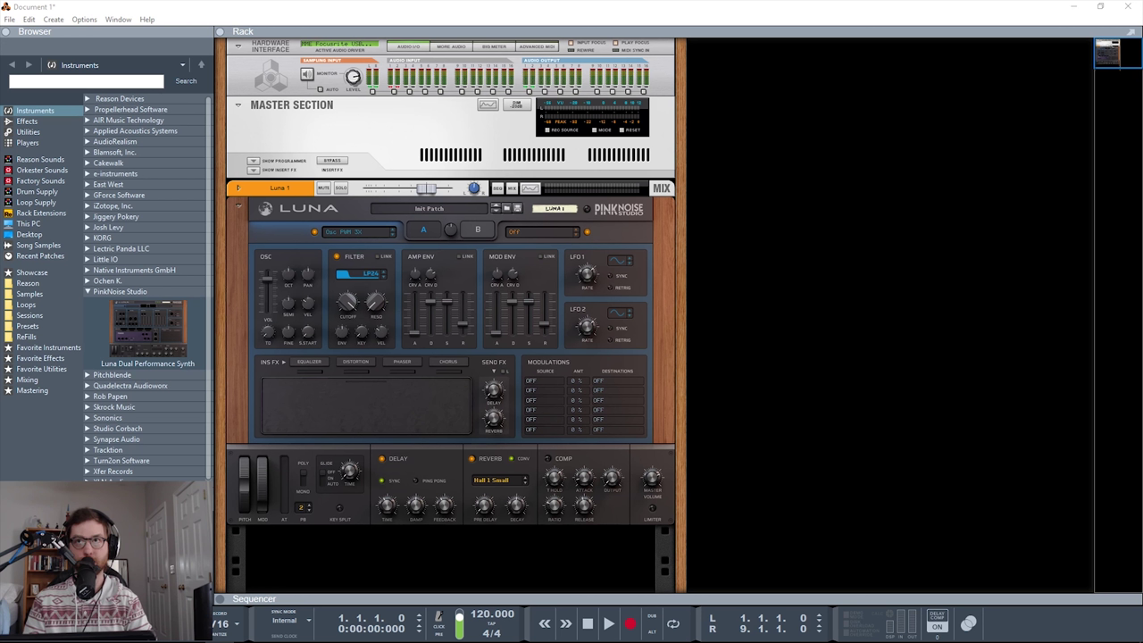
Flip the rack to check Luna's back-panel connections, then show synth A's patch list
key(Tab)
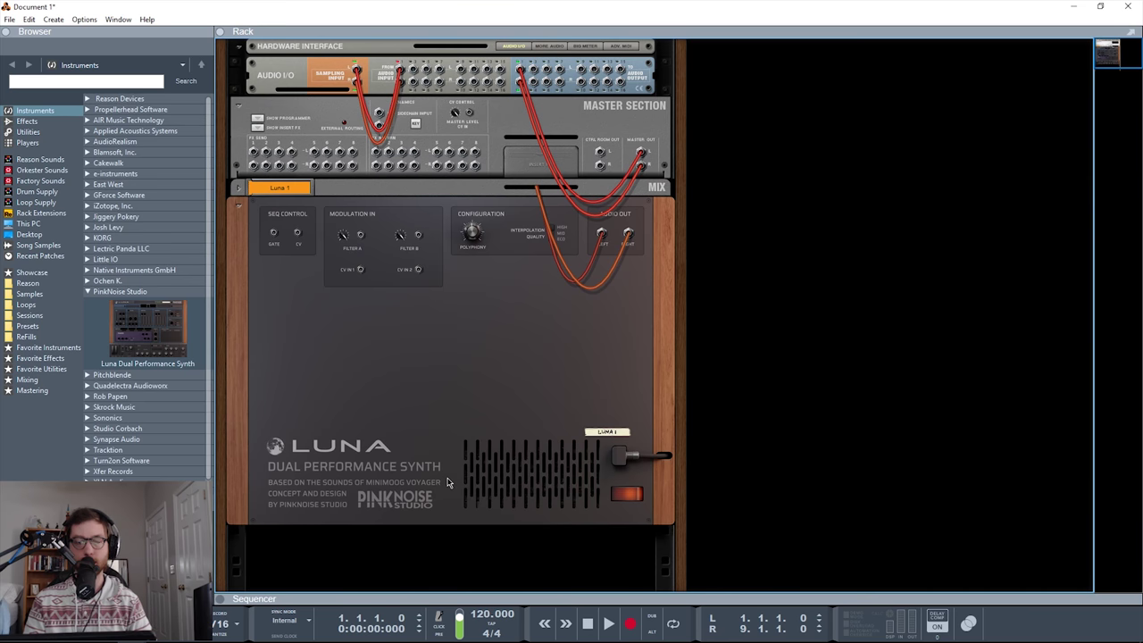
key(Tab)
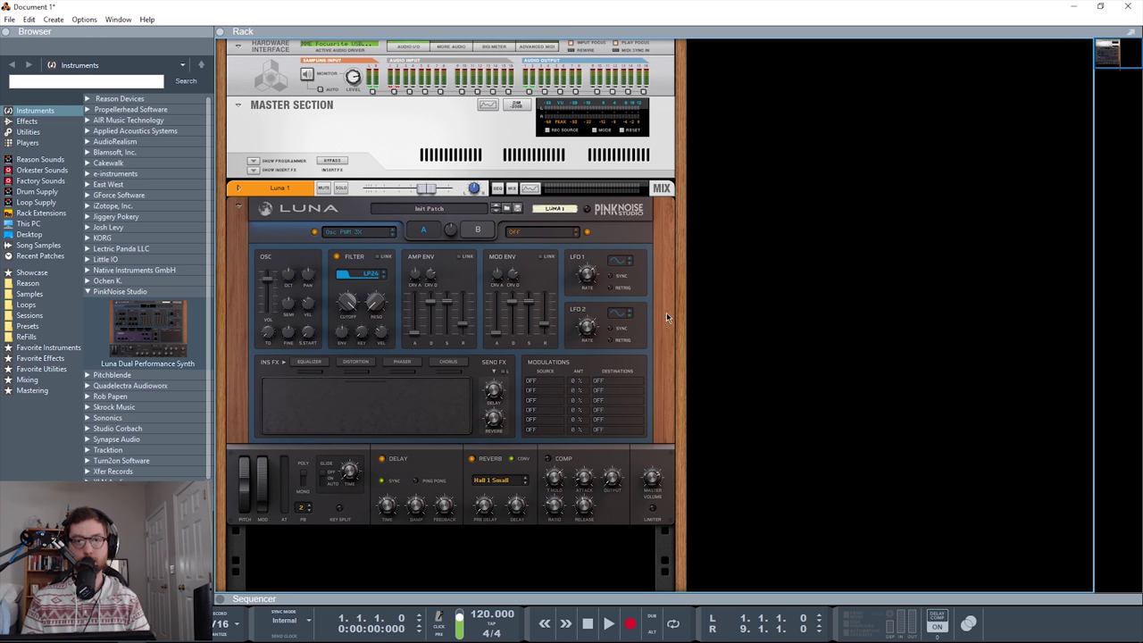
click(336, 235)
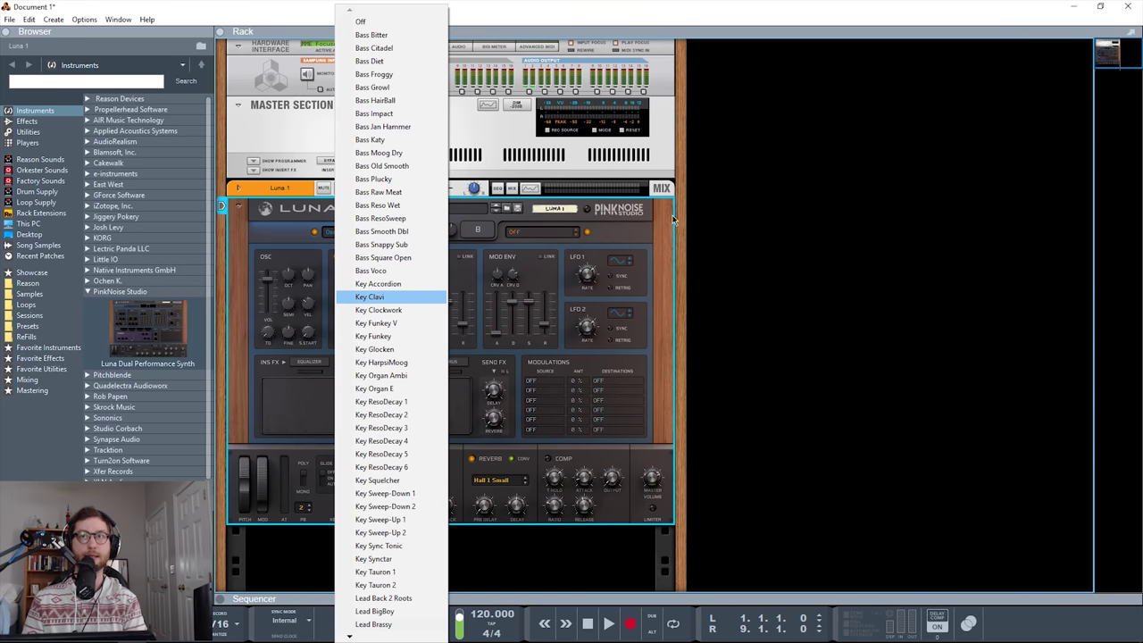
Browse up and down synth A's patch list, settling on Osc PWM 3X
key(Down)
key(Down)
key(Down)
key(Down)
key(Down)
key(Down)
key(Down)
key(Down)
key(Down)
key(Down)
key(Down)
key(Down)
key(Down)
key(Down)
key(Down)
key(Down)
key(Down)
key(Down)
key(Down)
key(Down)
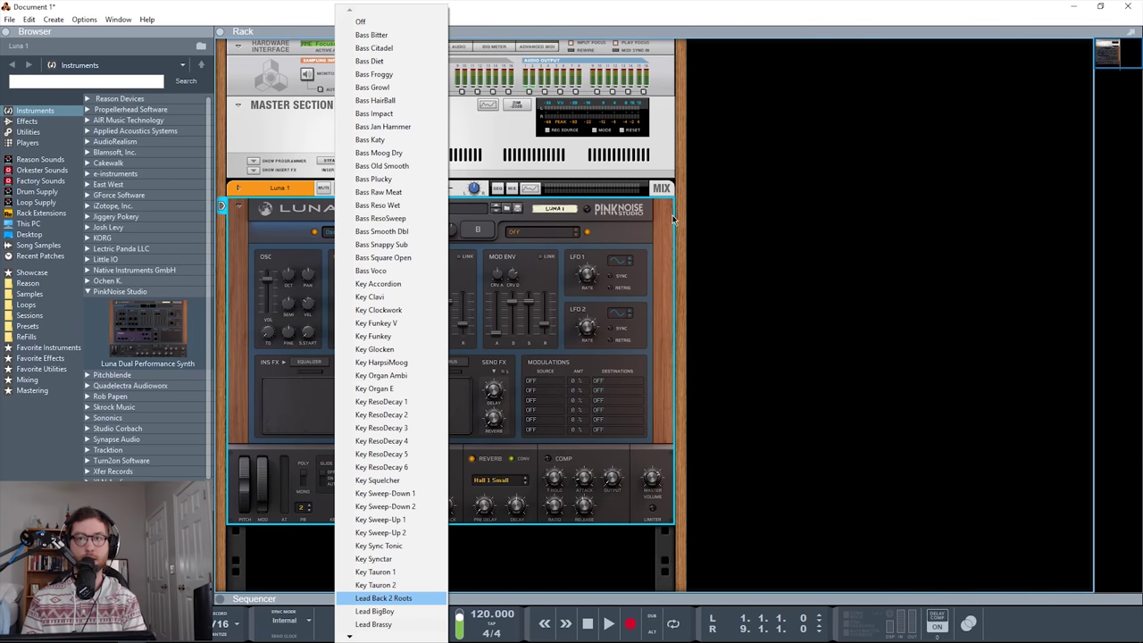
key(Down)
key(Down)
key(Down)
key(Down)
key(Down)
key(Down)
key(Down)
key(Down)
key(Down)
key(Down)
key(Down)
key(Down)
key(Down)
key(Down)
key(Down)
key(Down)
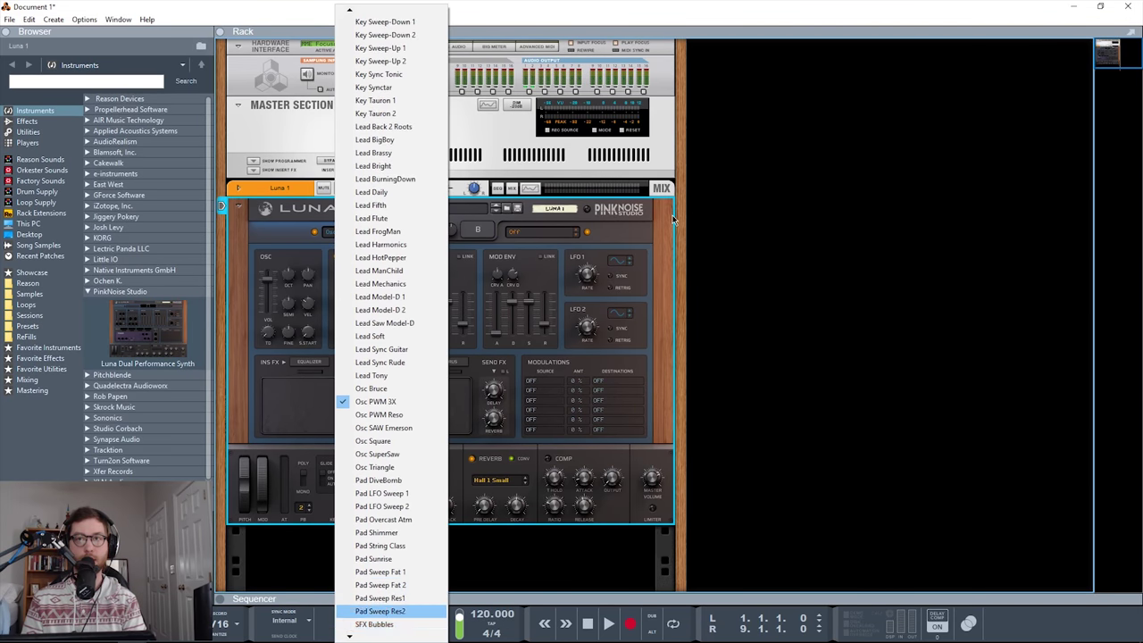
key(Up)
key(Up)
key(Up)
key(Up)
key(Up)
key(Up)
key(Up)
key(Up)
key(Up)
key(Up)
key(Down)
key(Down)
key(Down)
key(Down)
key(Down)
key(Down)
key(Down)
key(Down)
key(Down)
key(Down)
key(Down)
key(Home)
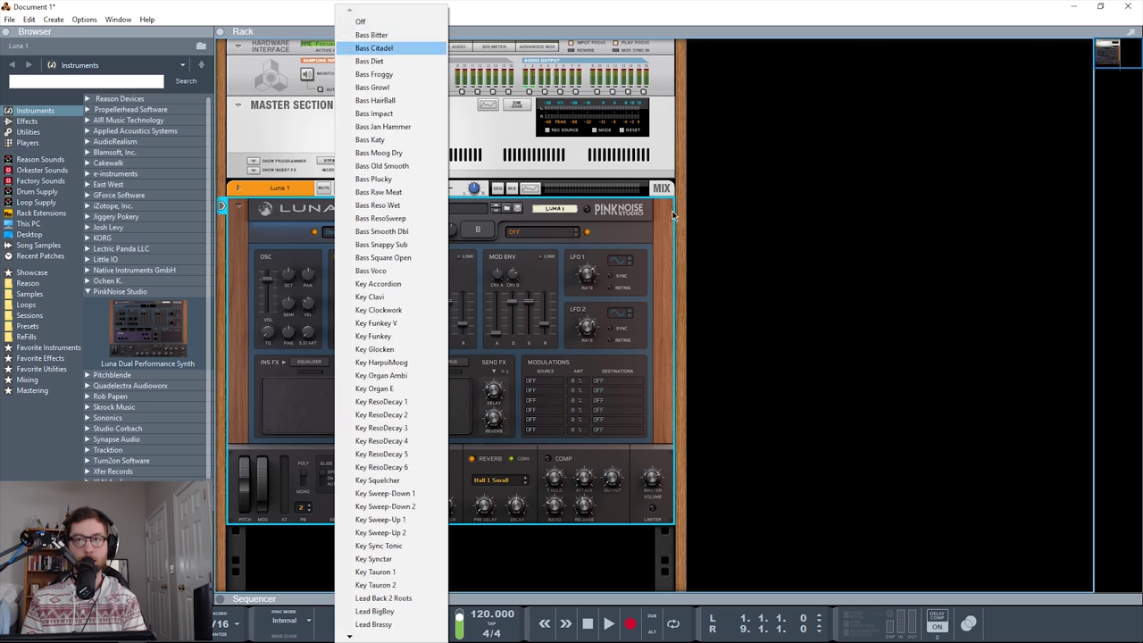
key(End)
key(Up)
Close the patch list and switch synth A on
key(Escape)
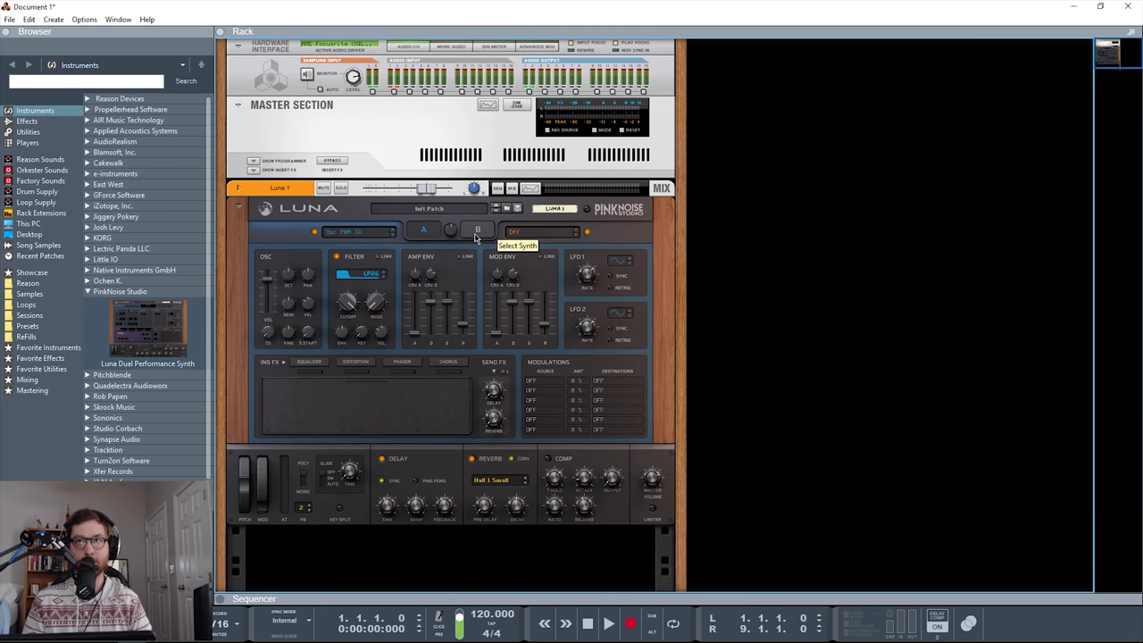
click(518, 252)
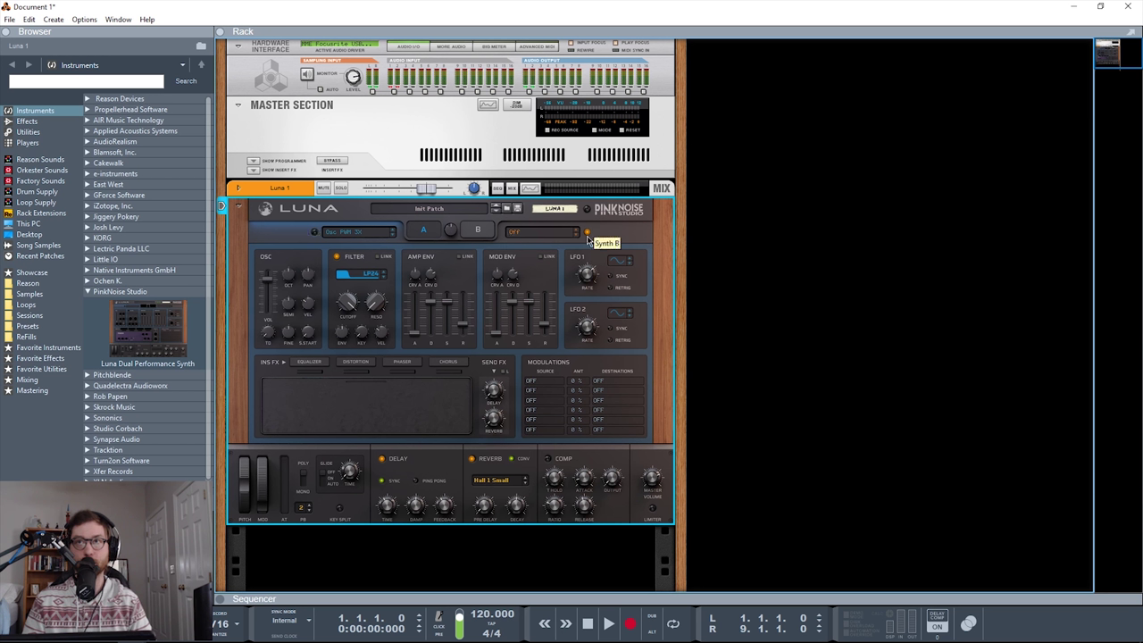
click(314, 233)
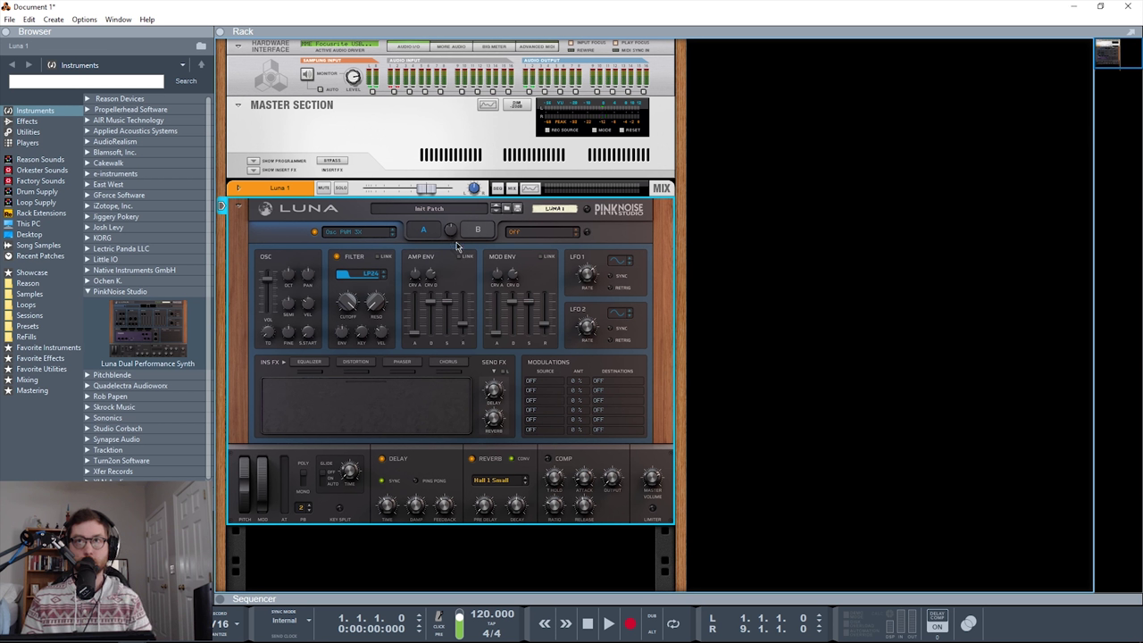
Load Key Organ E into synth A and sweep the A/B Balance knob up and down
click(347, 233)
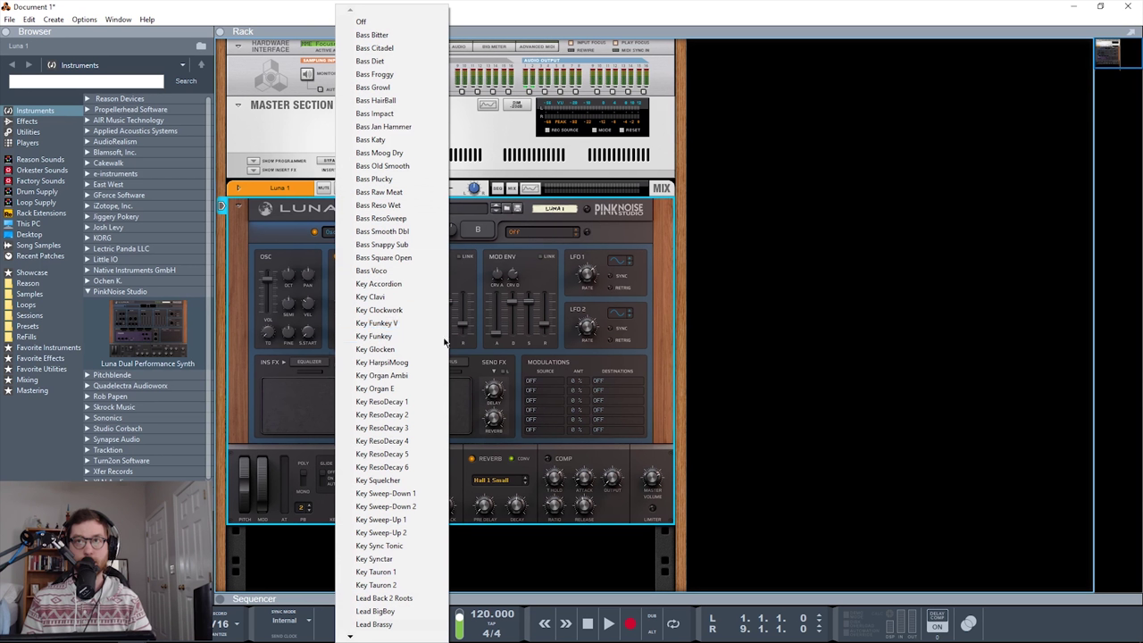
click(400, 390)
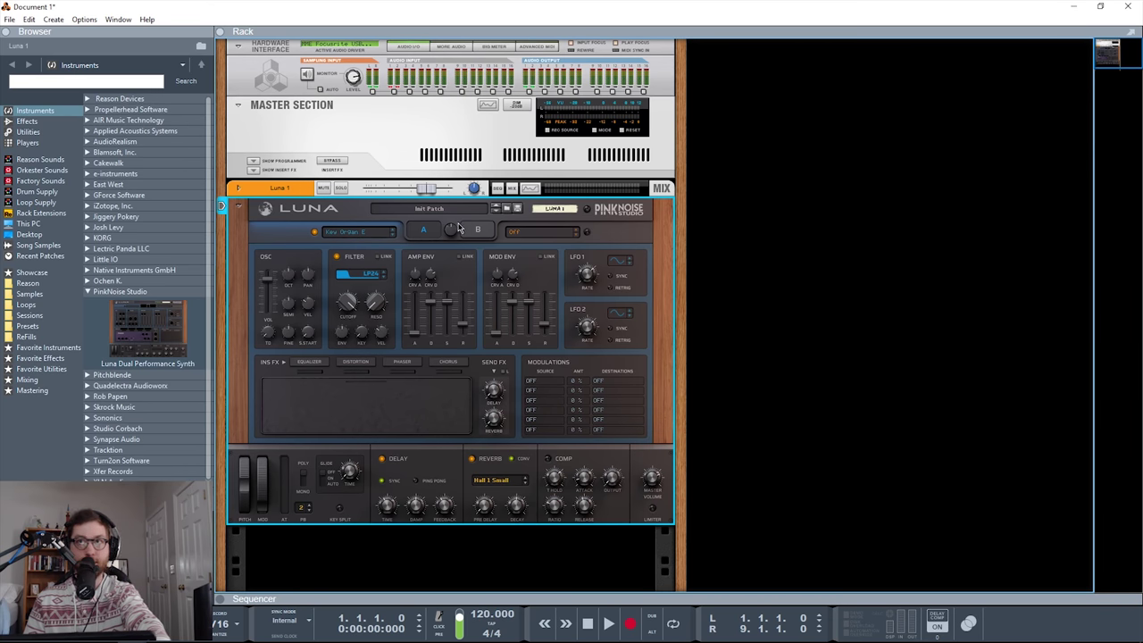
mouse_move(452, 231)
mouse_down()
mouse_move(454, 241)
mouse_move(452, 206)
mouse_move(459, 260)
mouse_move(448, 223)
mouse_move(458, 214)
mouse_up()
drag(461, 255, 459, 312)
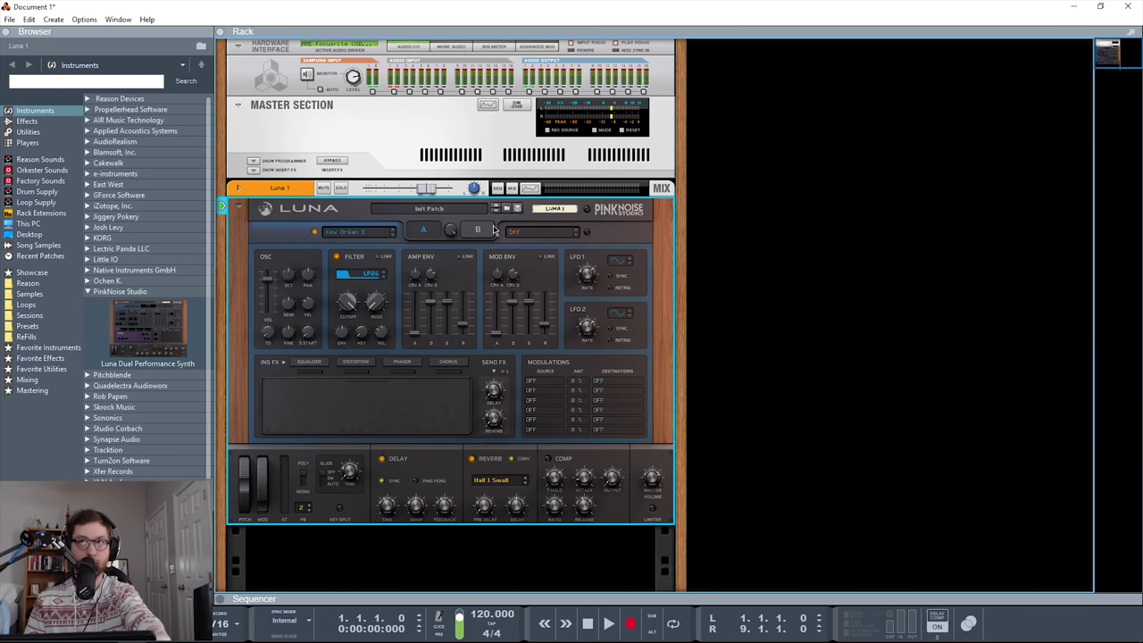
click(541, 231)
Load Key Glocken into synth B, set A/B balance near 27.3, and compare both panels
click(594, 349)
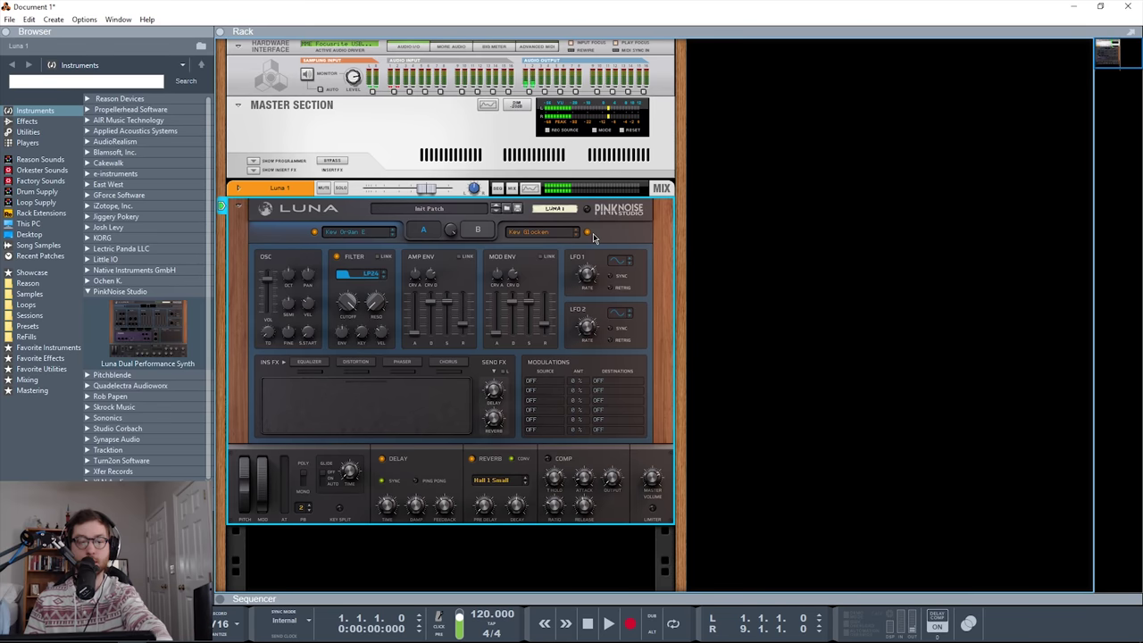
mouse_move(460, 235)
mouse_down()
mouse_move(468, 192)
mouse_move(477, 205)
mouse_move(459, 256)
mouse_up()
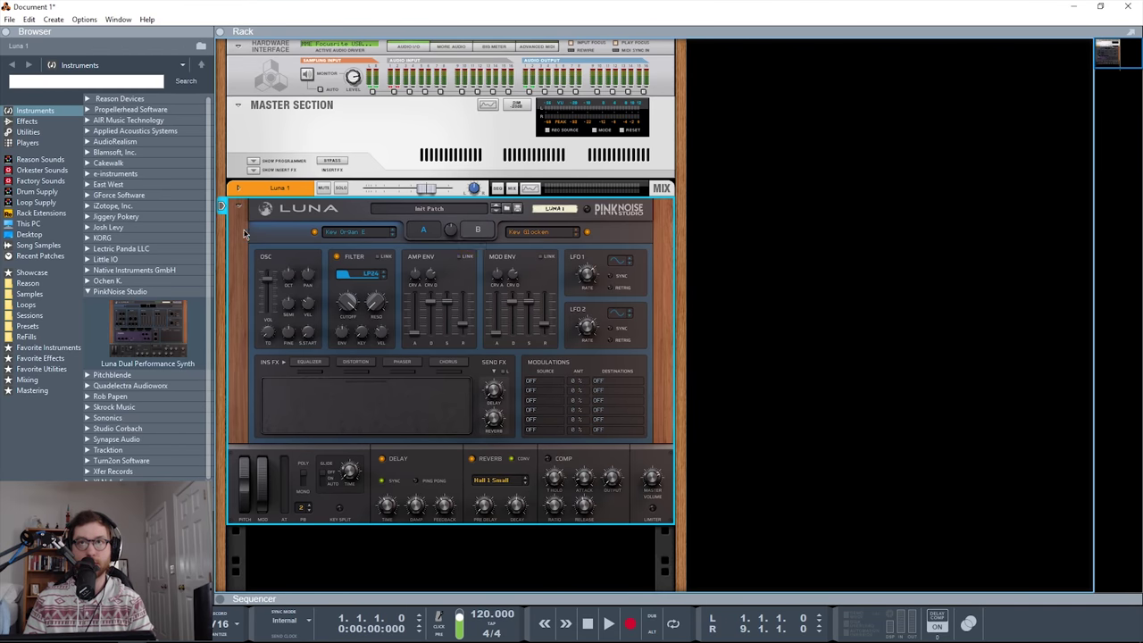
click(476, 234)
click(425, 233)
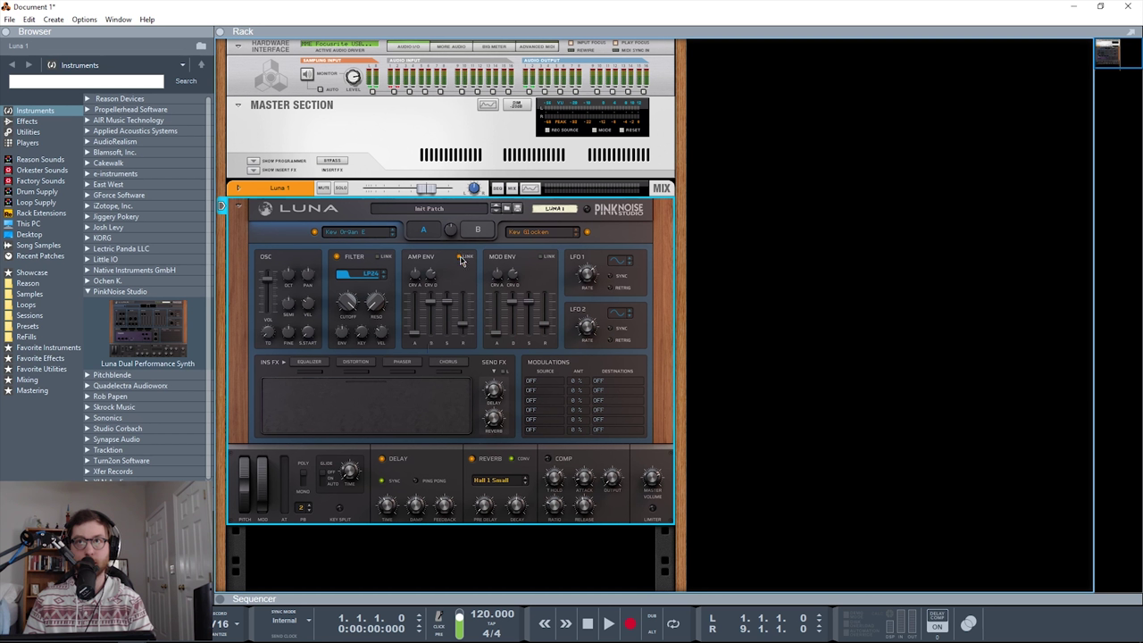
Lengthen synth A's amp envelope attack to 194 ms, comparing it against synth B
click(476, 234)
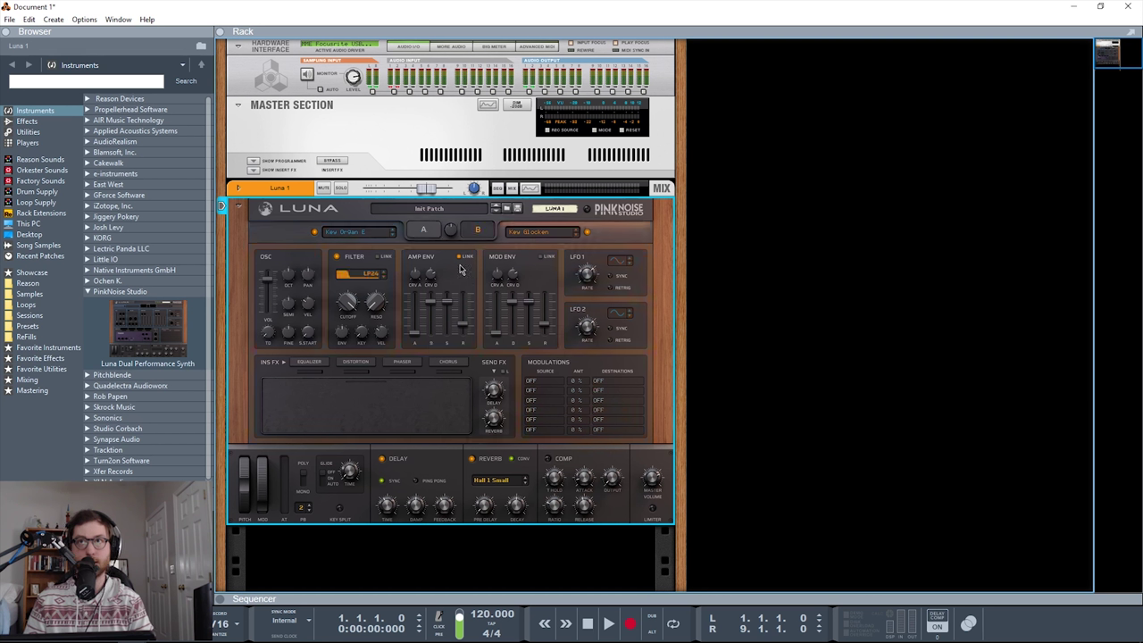
click(423, 234)
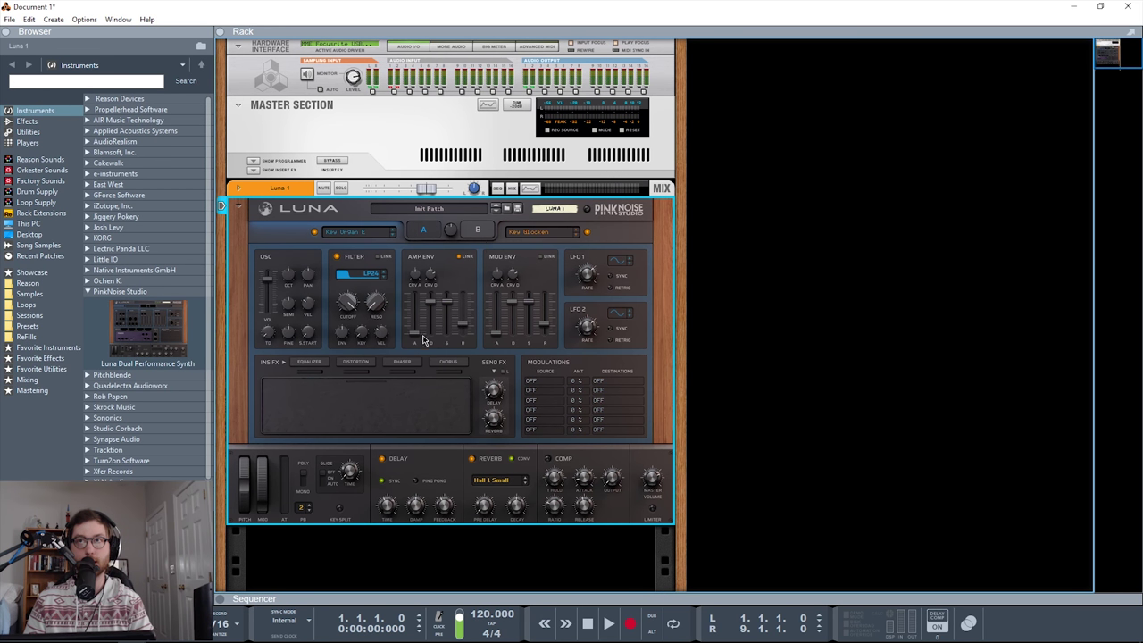
drag(415, 333, 416, 323)
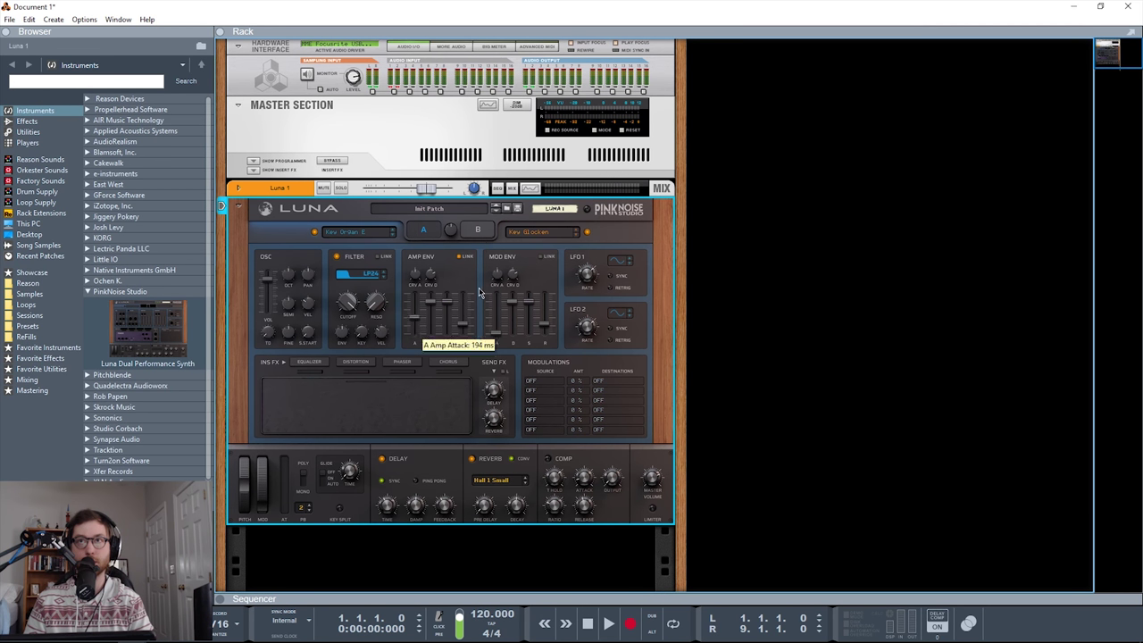
click(480, 234)
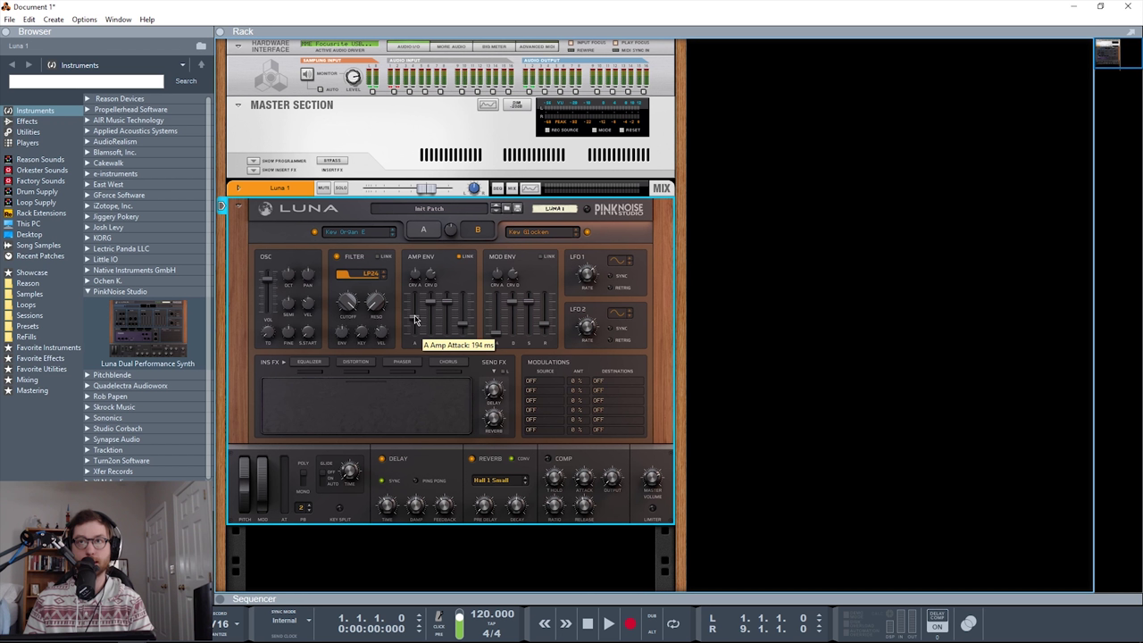
click(424, 236)
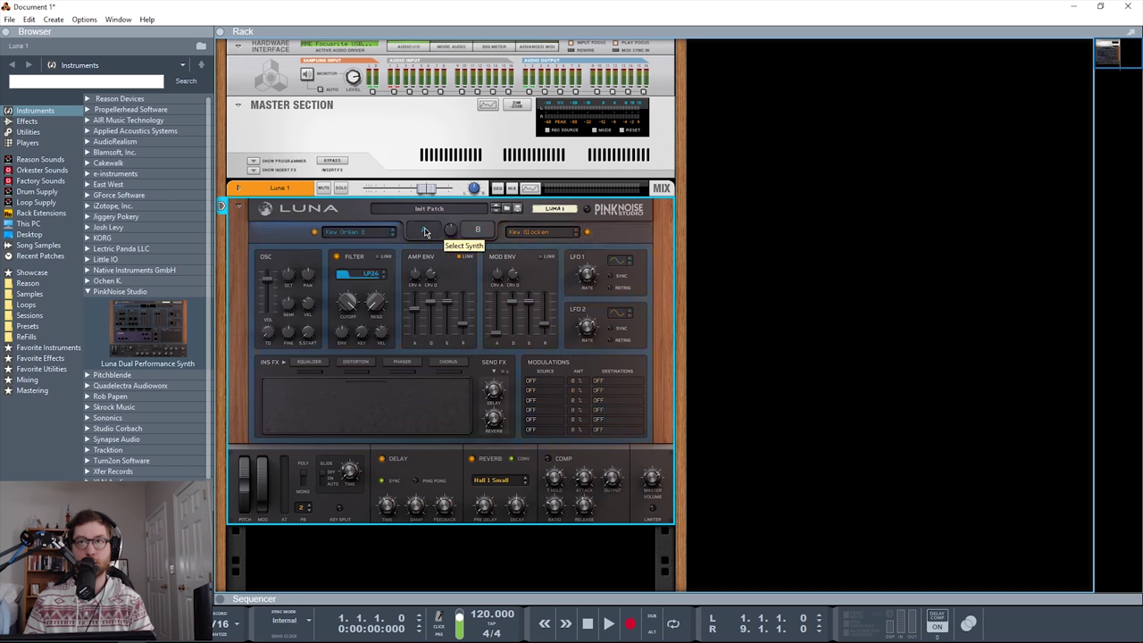
click(478, 231)
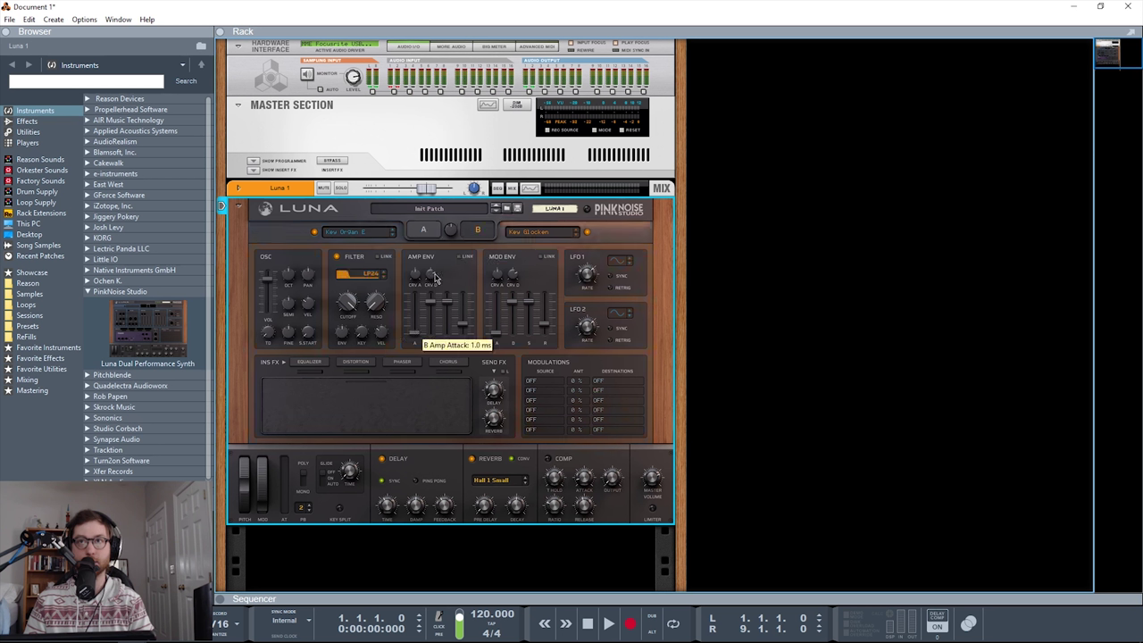
click(422, 232)
Link the amp envelopes of synths A and B and lower one envelope stage
click(466, 257)
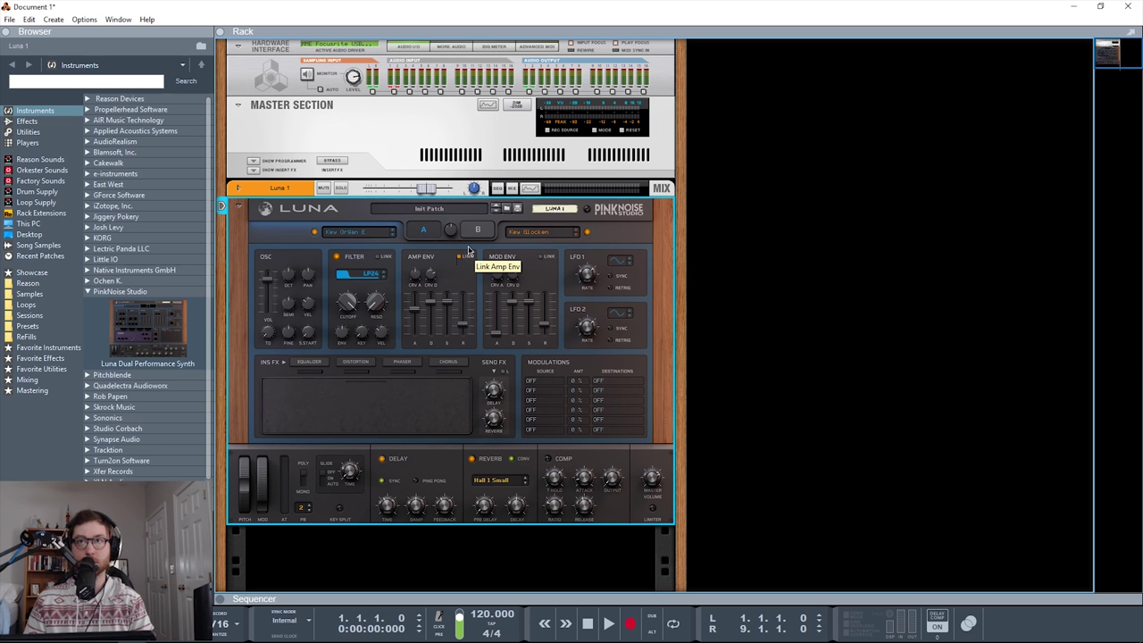
click(477, 230)
click(423, 231)
drag(411, 326, 412, 335)
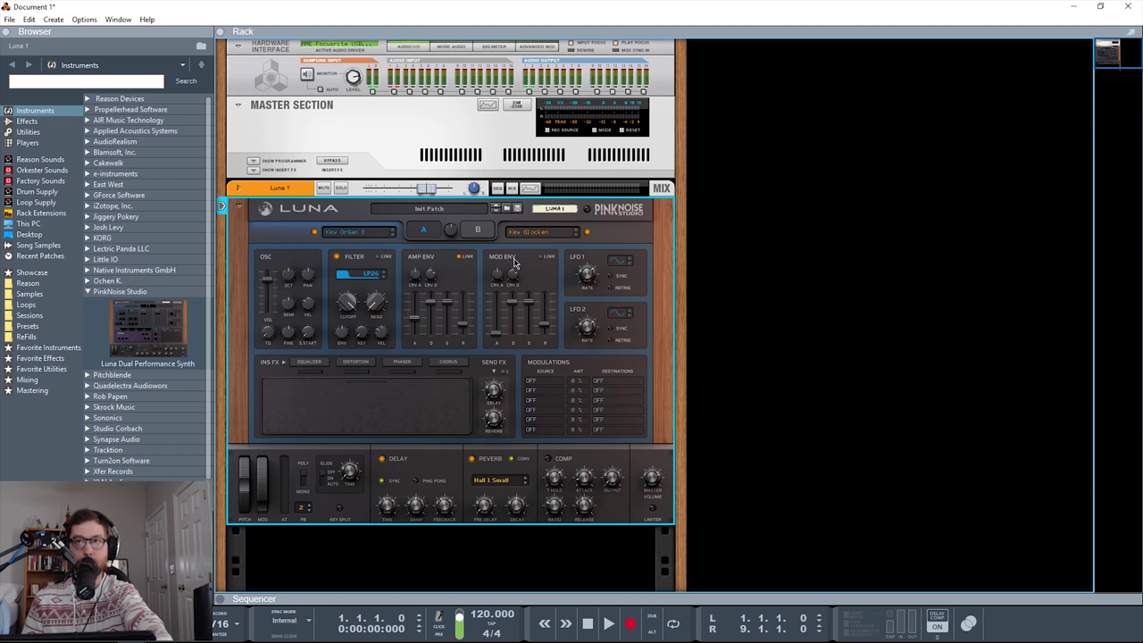
Pull synth A's OSC volume fader down to -16.5 dB
mouse_move(503, 391)
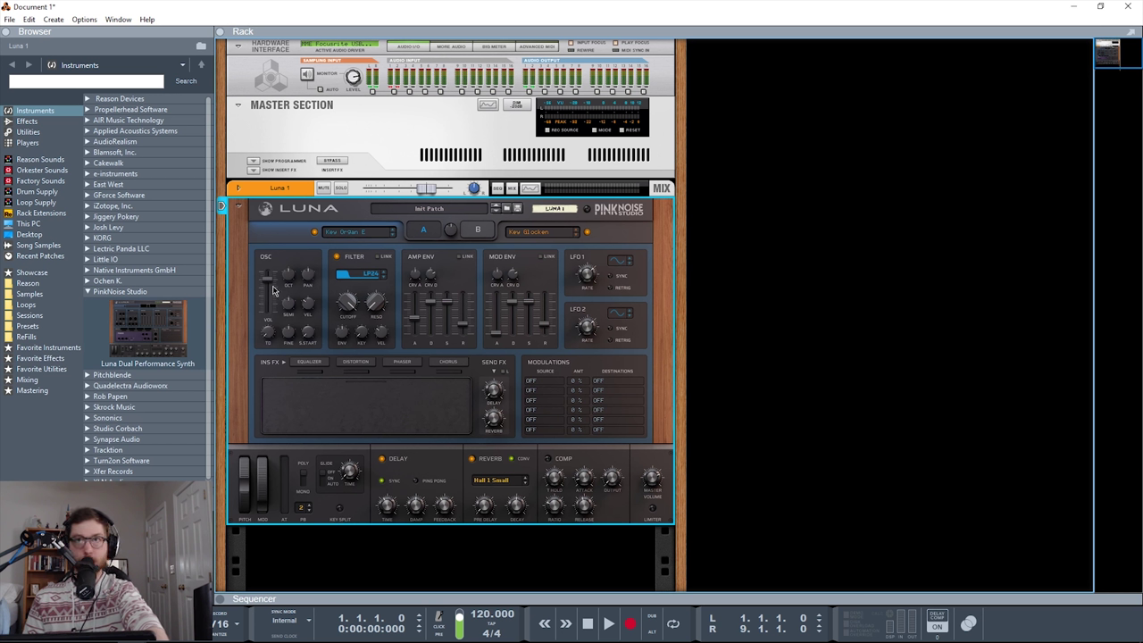
mouse_move(268, 272)
mouse_down()
mouse_move(272, 300)
mouse_move(275, 286)
mouse_up()
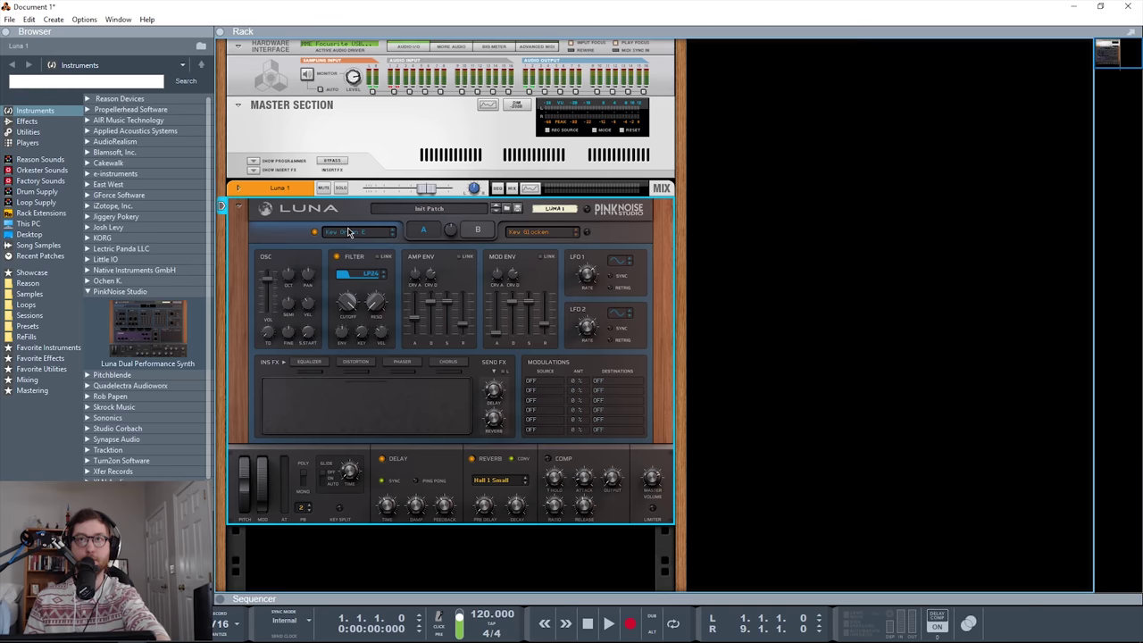
Try synth A's sample start at 21.9 % and then about 65 %
click(349, 233)
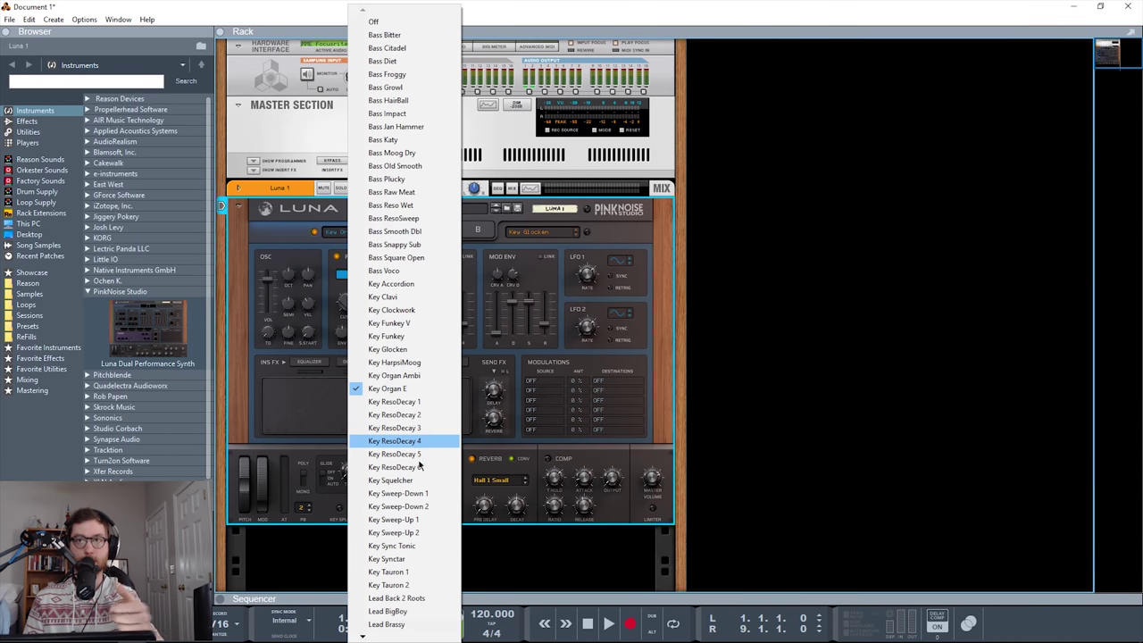
click(825, 395)
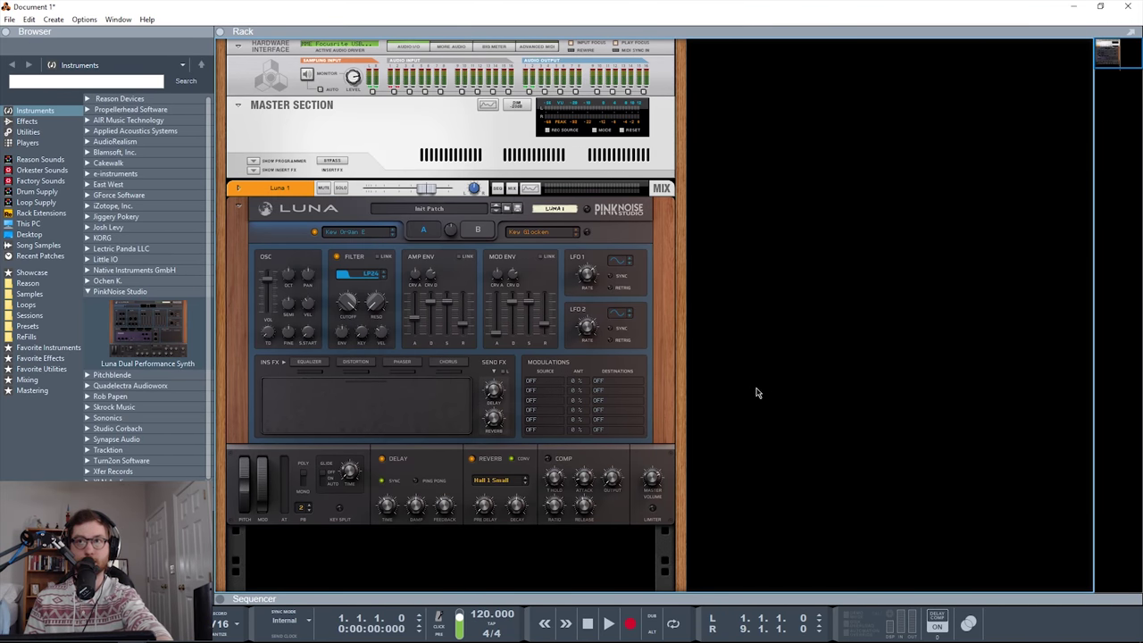
click(310, 337)
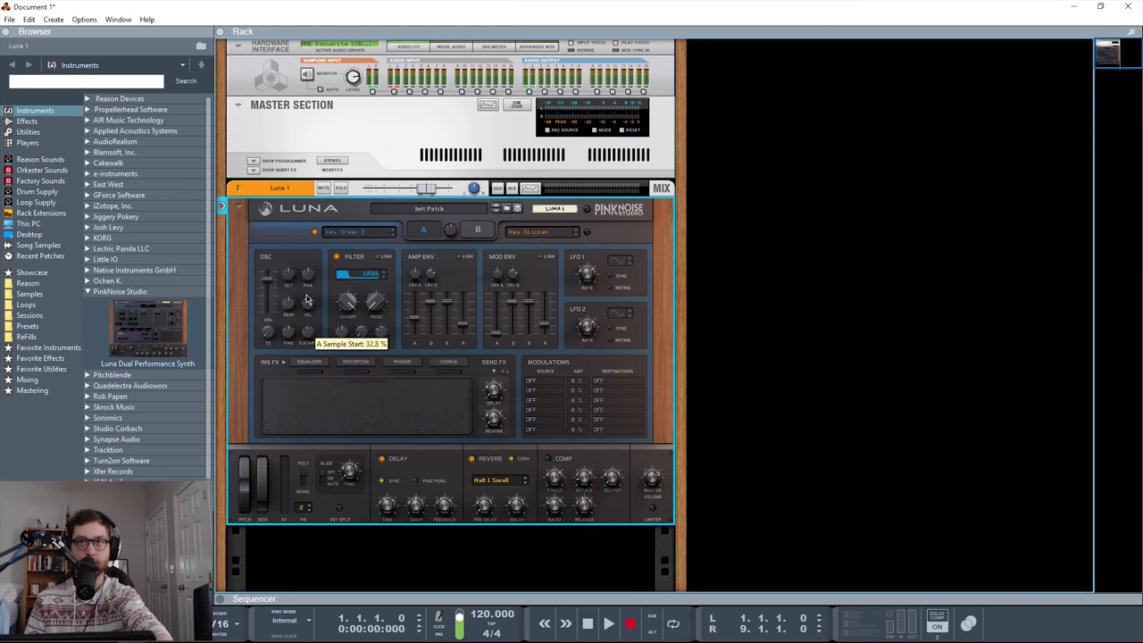
drag(312, 269, 309, 315)
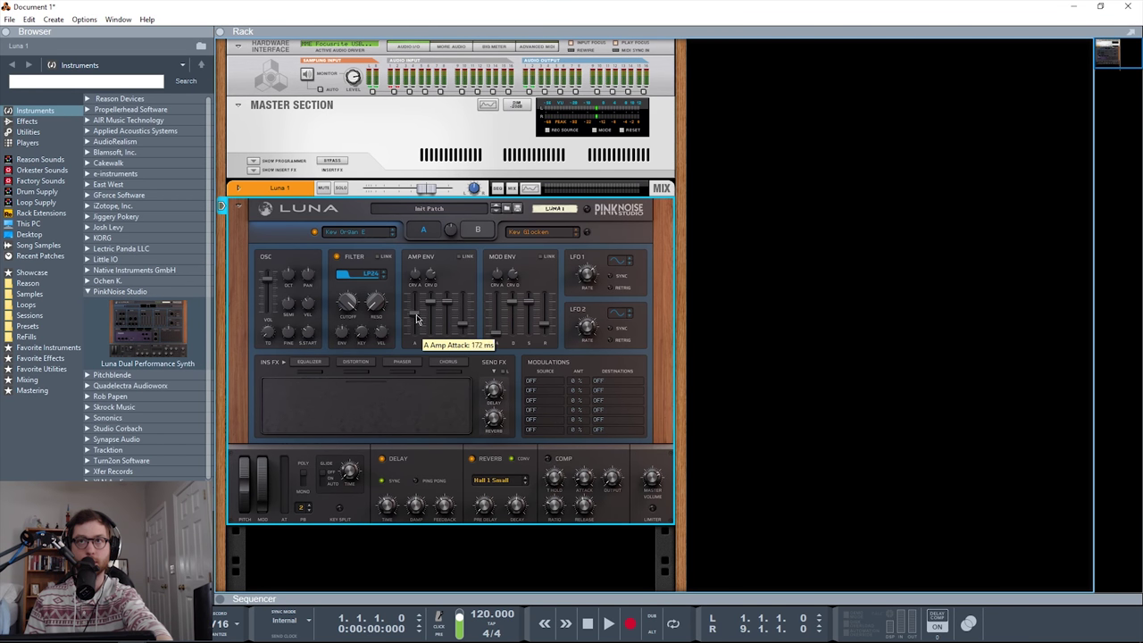
mouse_move(312, 338)
mouse_down()
mouse_move(314, 306)
mouse_move(311, 324)
mouse_up()
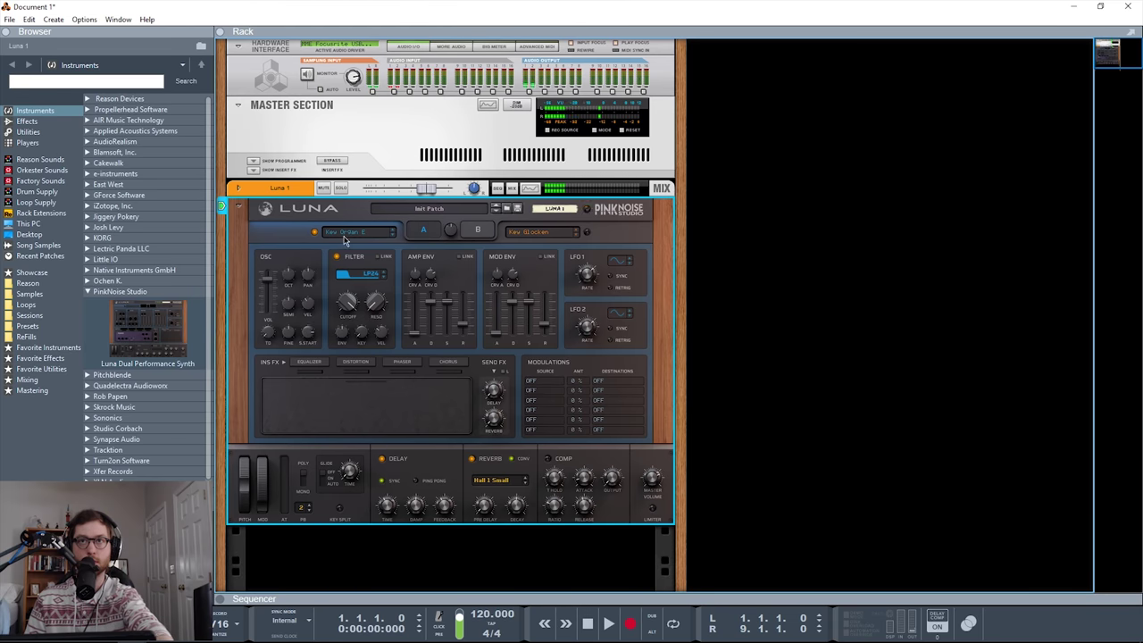
Switch synth A's oscillator sample to Key ResoDecay 1 and reset sample start to 0 %
click(342, 234)
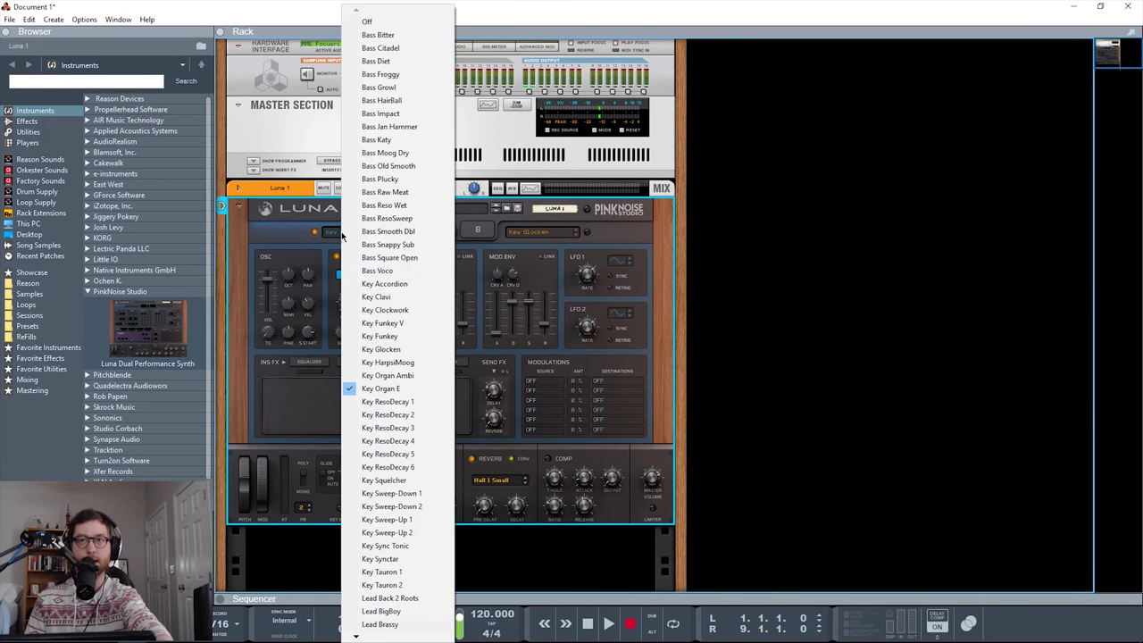
click(416, 403)
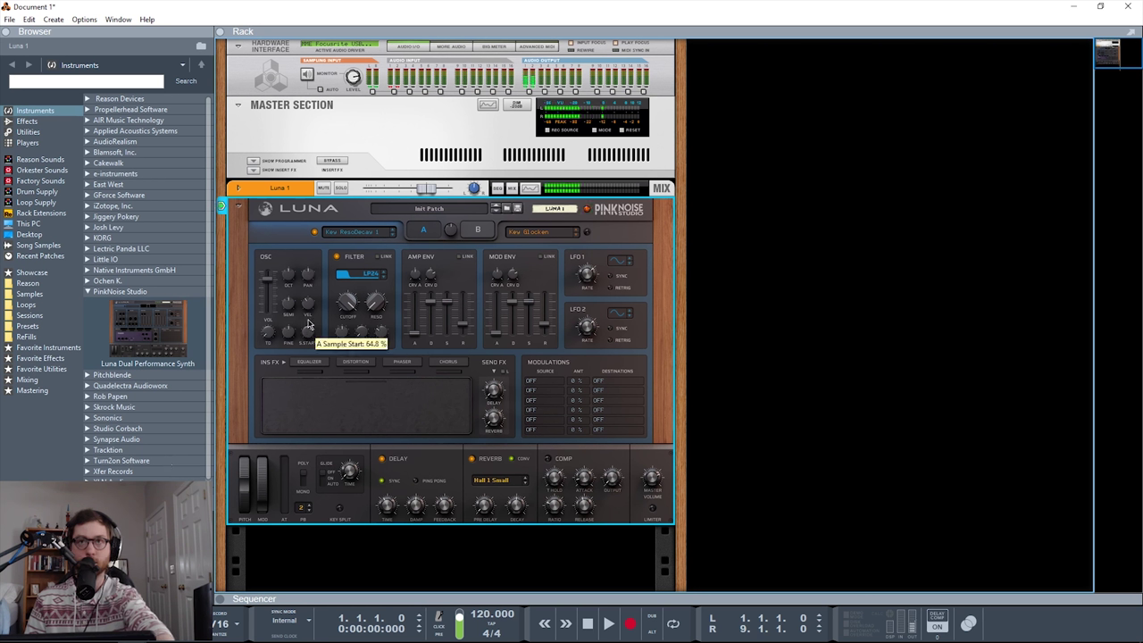
ctrl+click(307, 335)
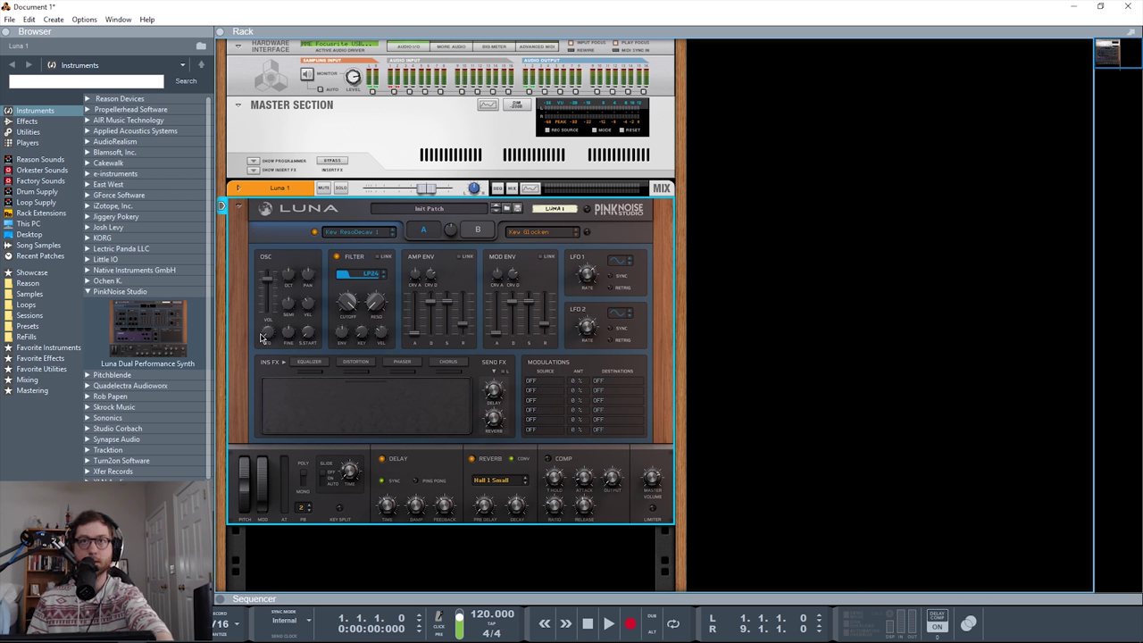
Set part A's oscillator trigger delay to 1/8
drag(264, 338, 268, 243)
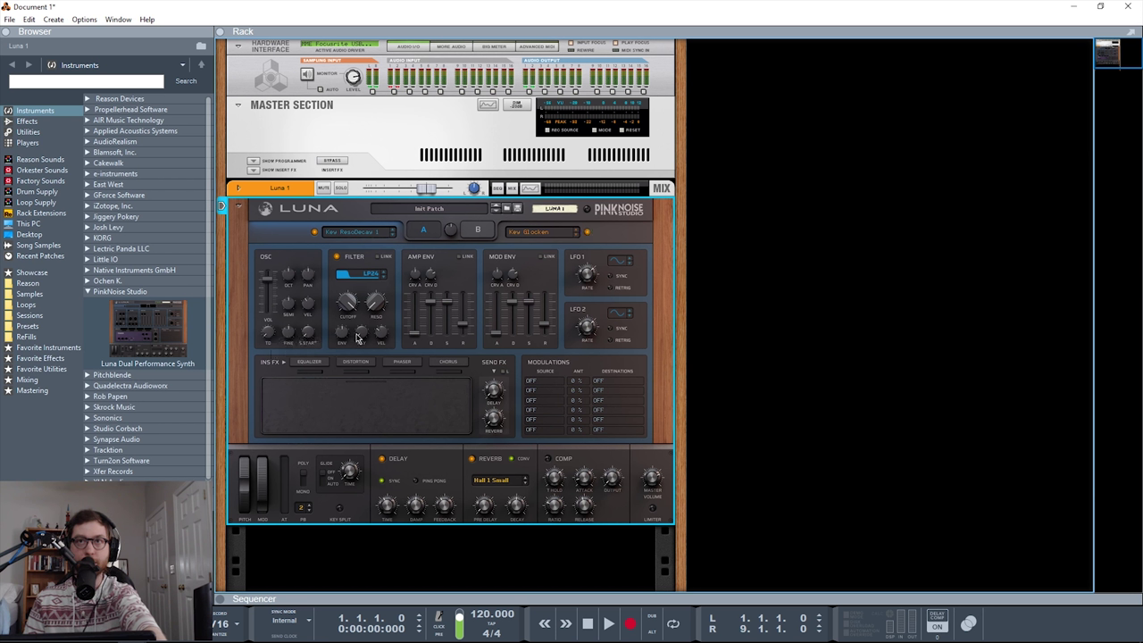
mouse_move(357, 337)
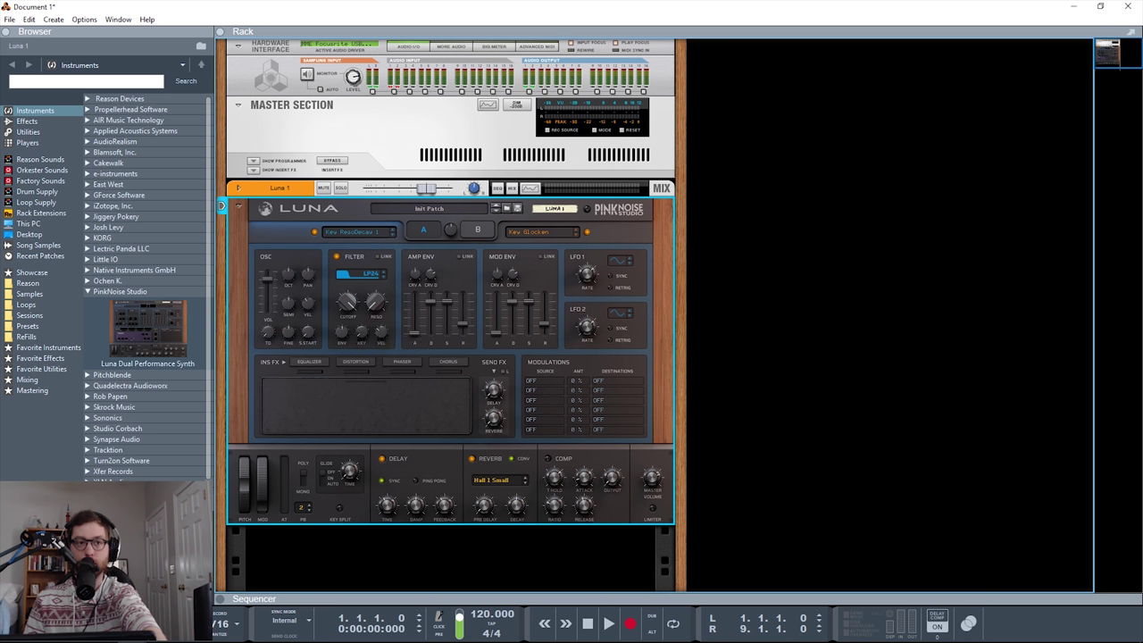
click(792, 400)
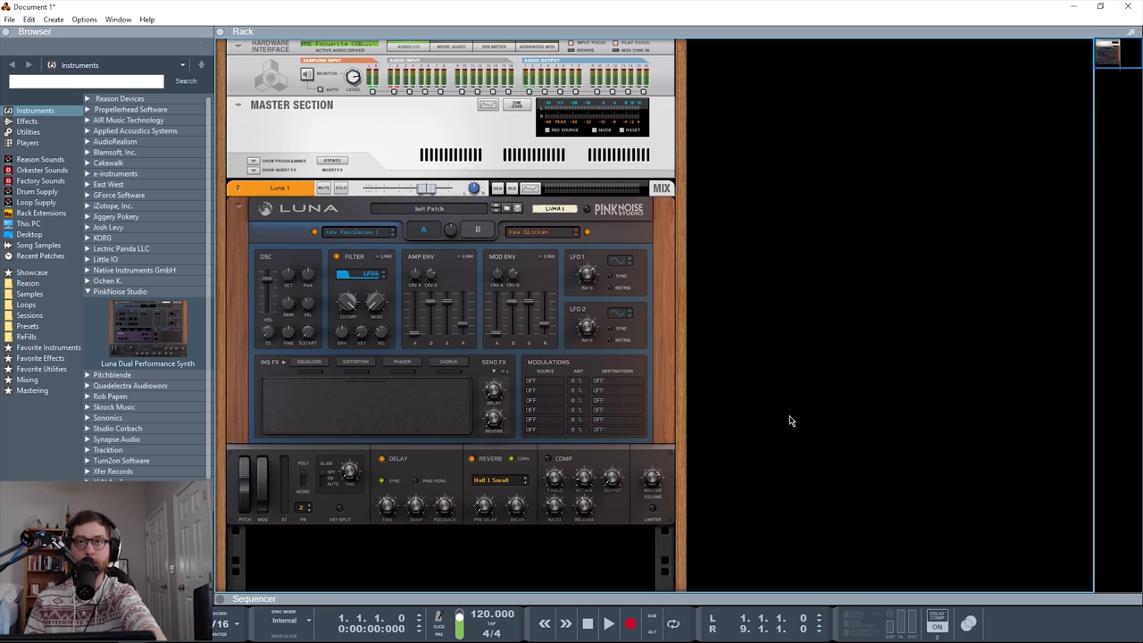
Set part B's trigger delay to 1/16, ending with part B's settings displayed
click(490, 230)
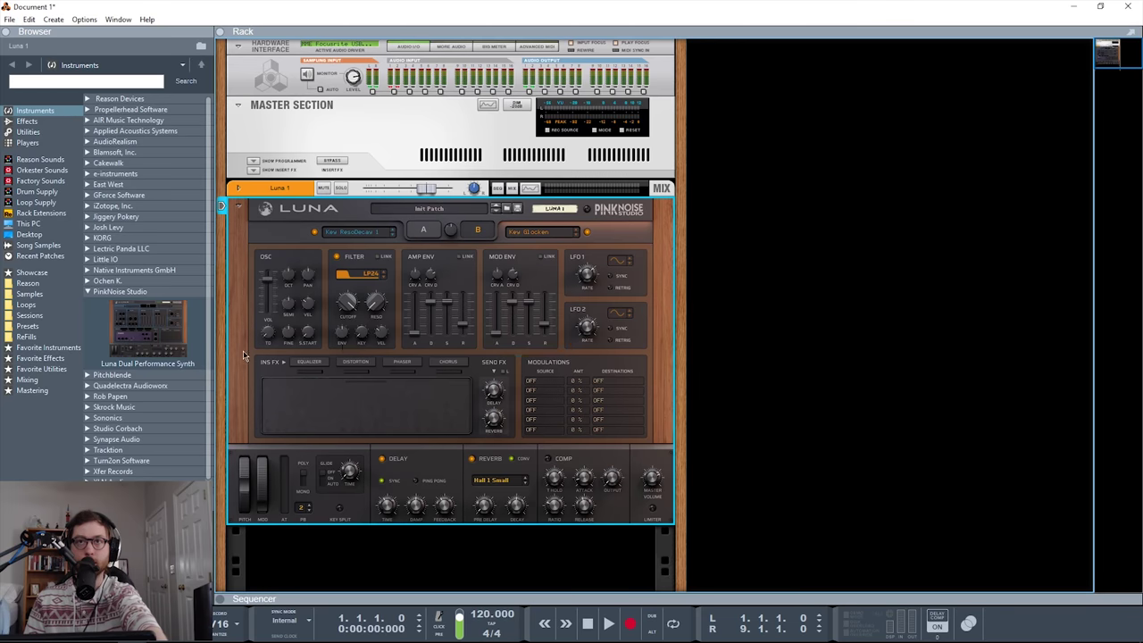
drag(268, 315, 266, 312)
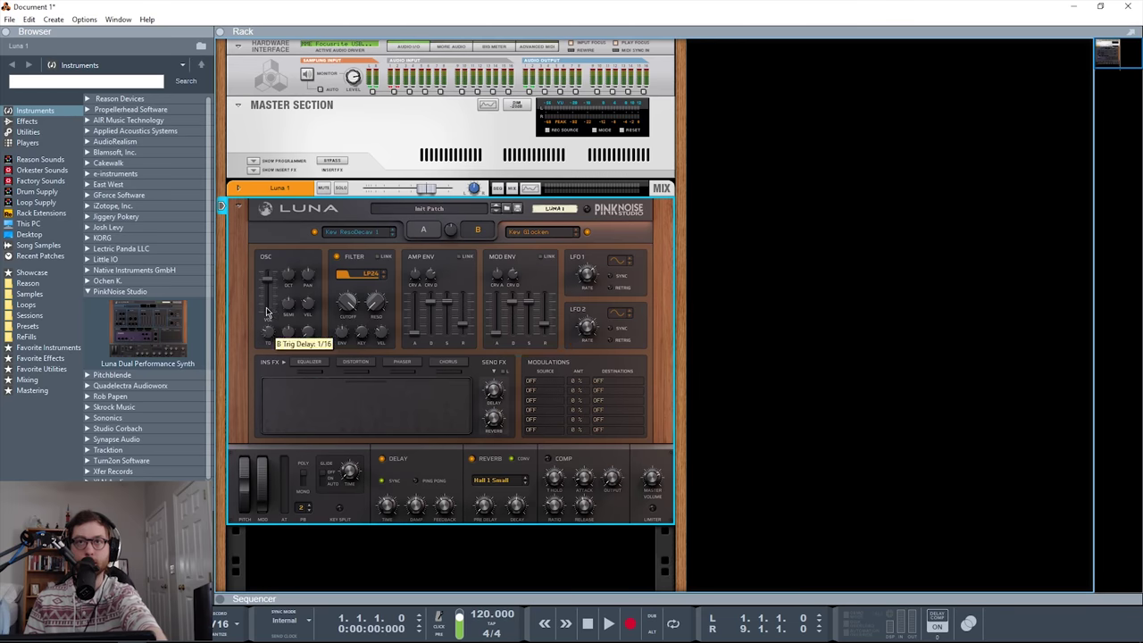
click(424, 229)
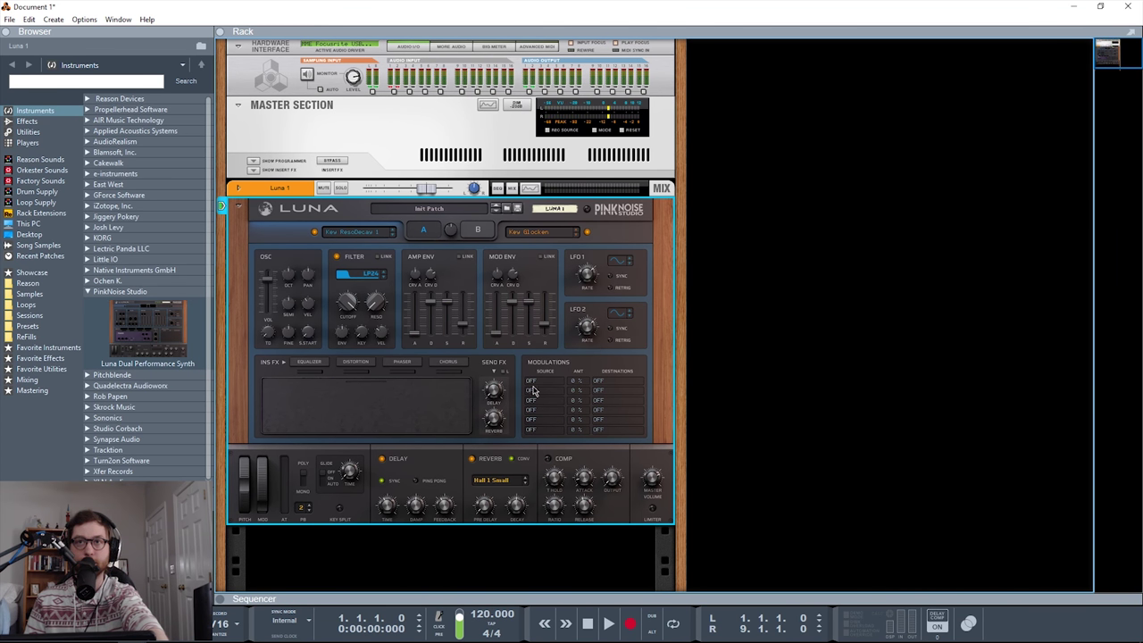
click(479, 231)
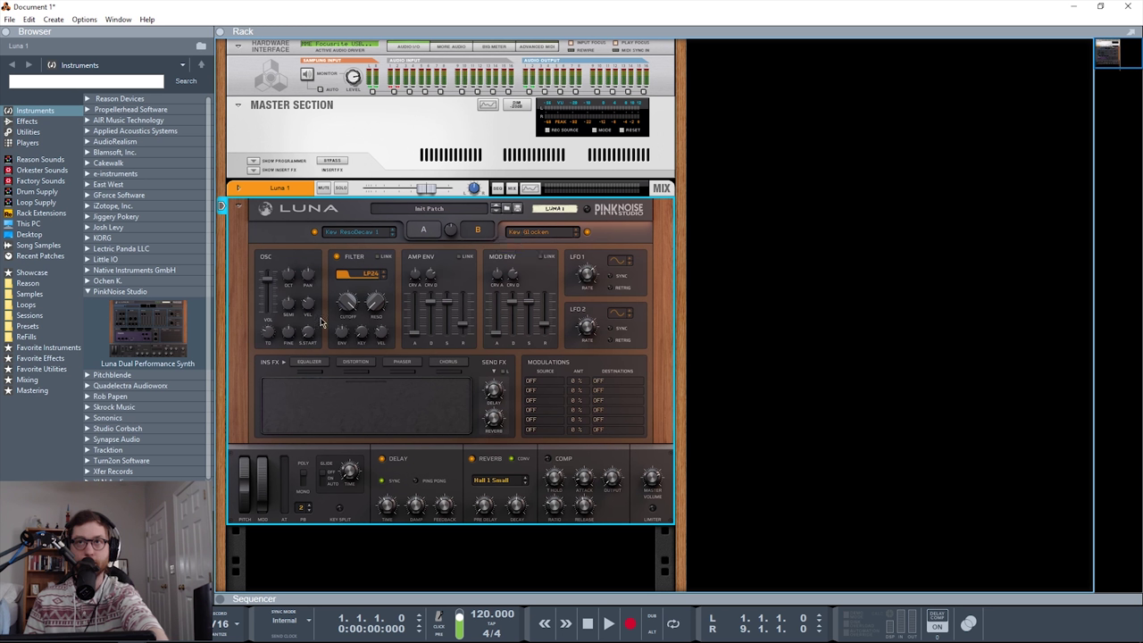
On part A, cycle the filter type through band-pass and high-pass to LP12, cutoff 3.50 kHz
click(424, 231)
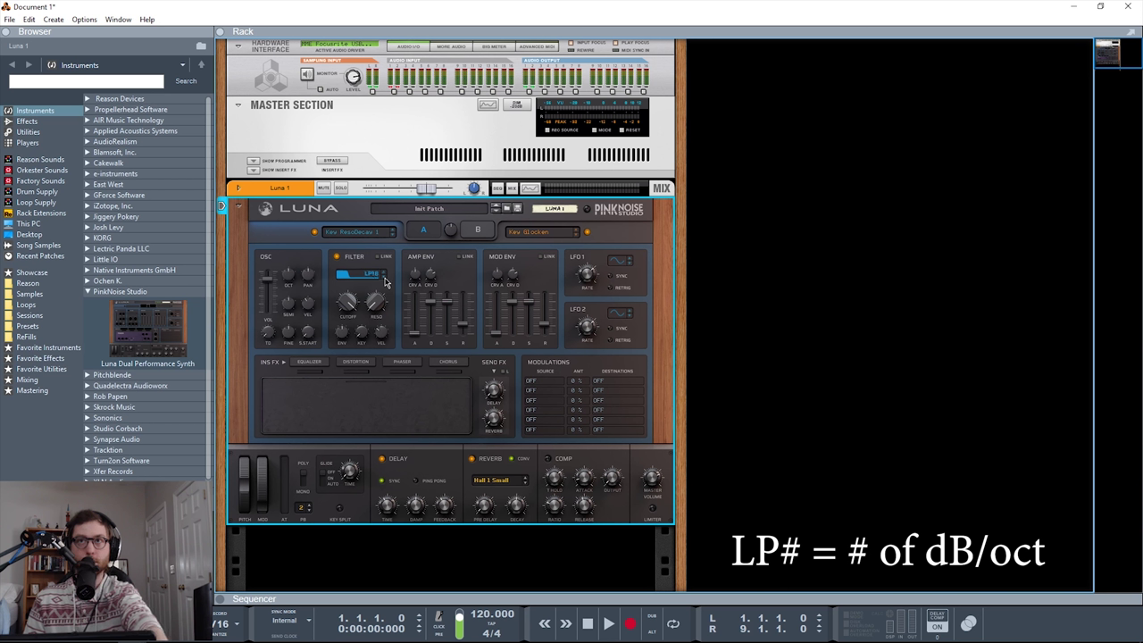
click(384, 280)
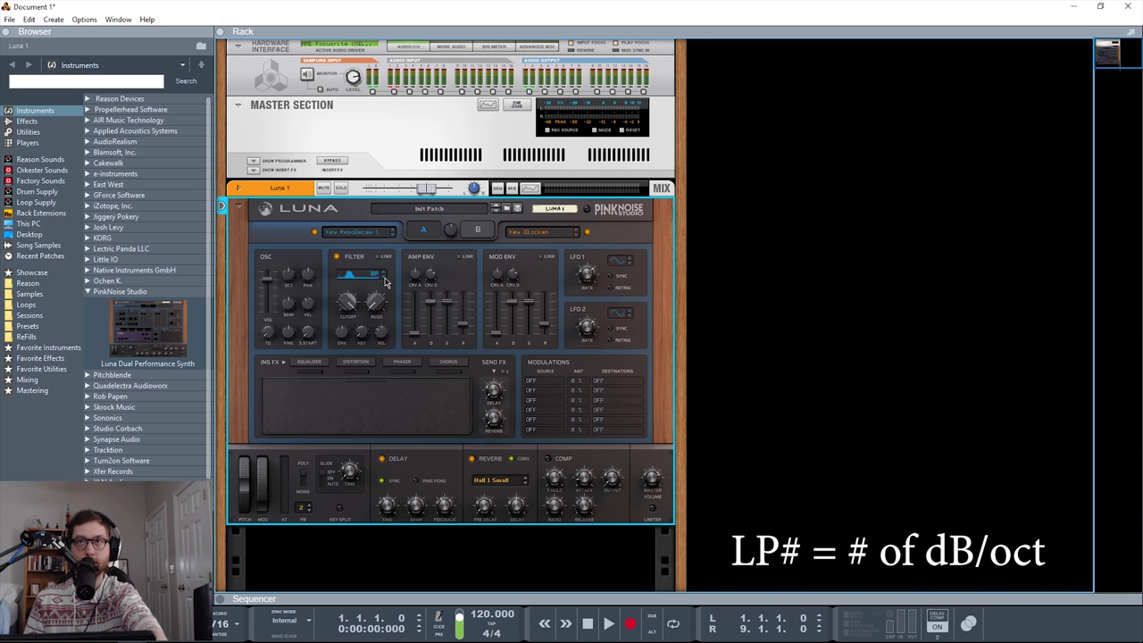
click(384, 279)
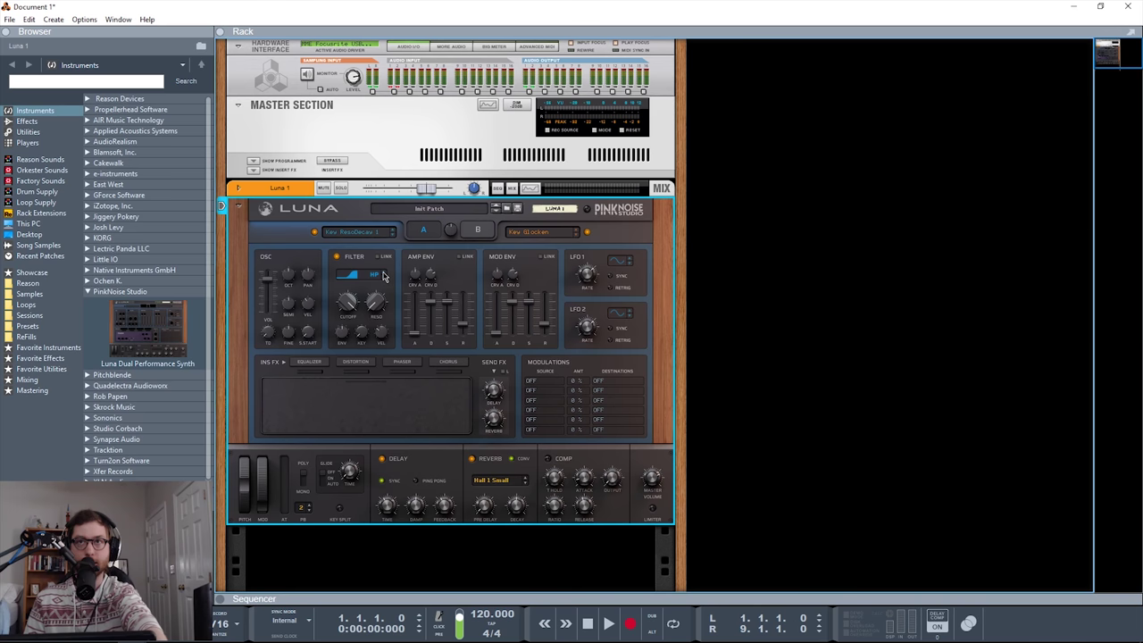
click(384, 277)
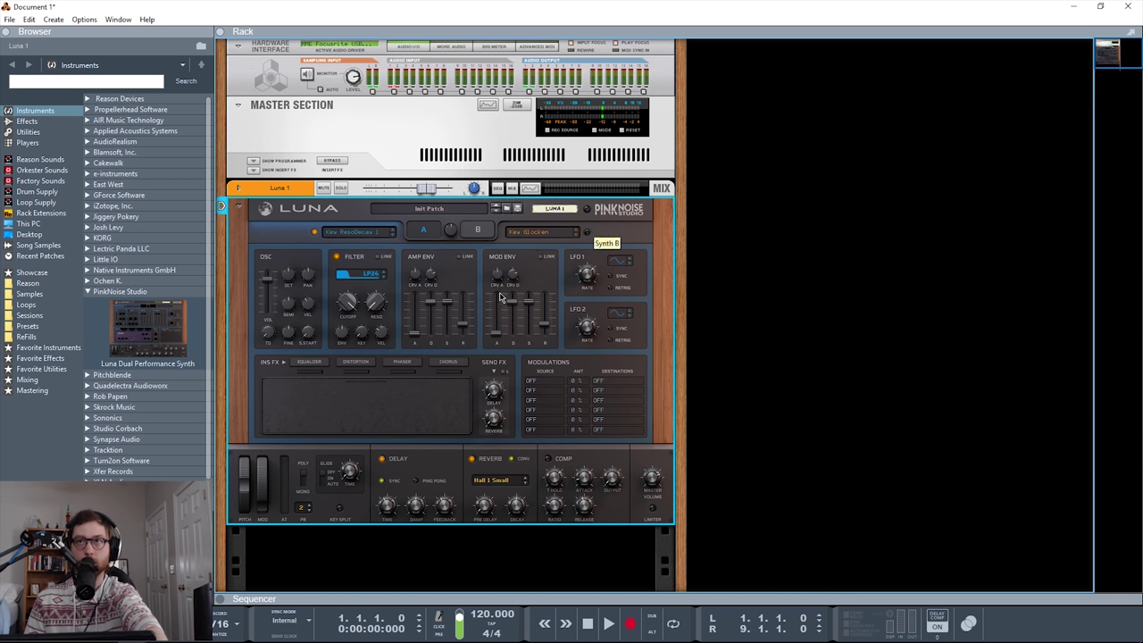
drag(346, 331, 368, 317)
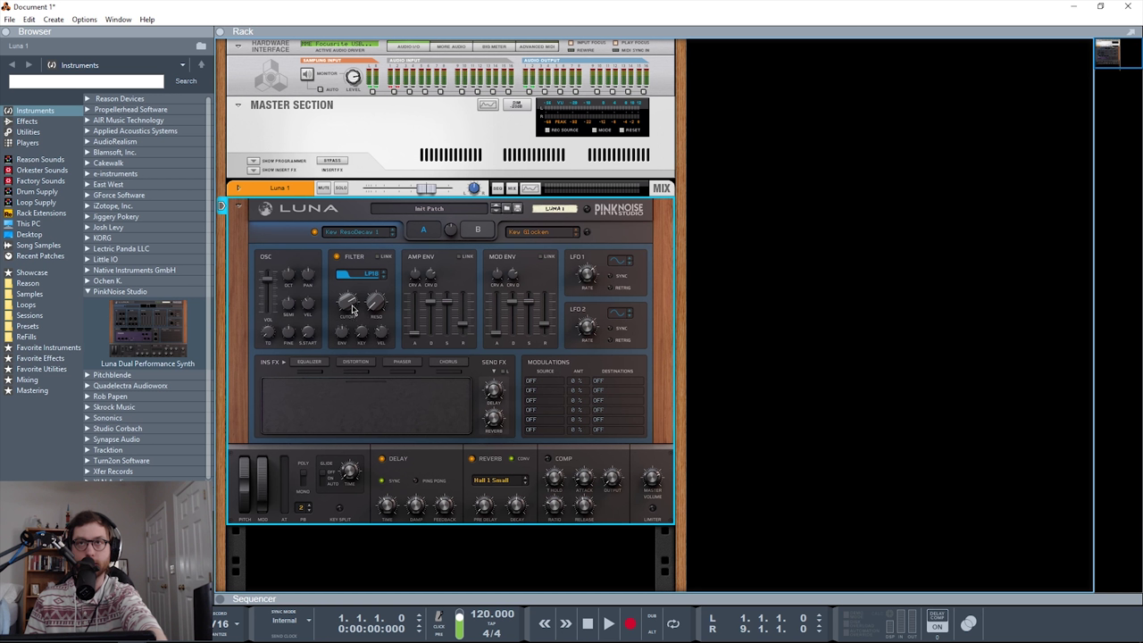
Sweep part A's filter cutoff to 2.00 kHz, then to about 313 Hz
mouse_move(354, 310)
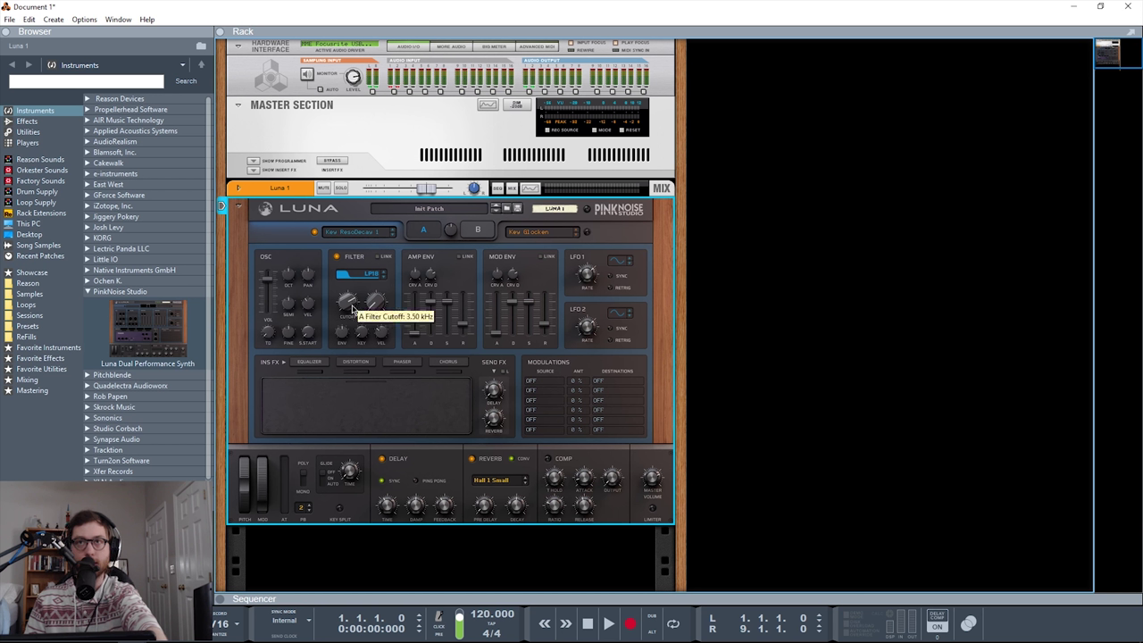
drag(354, 310, 347, 316)
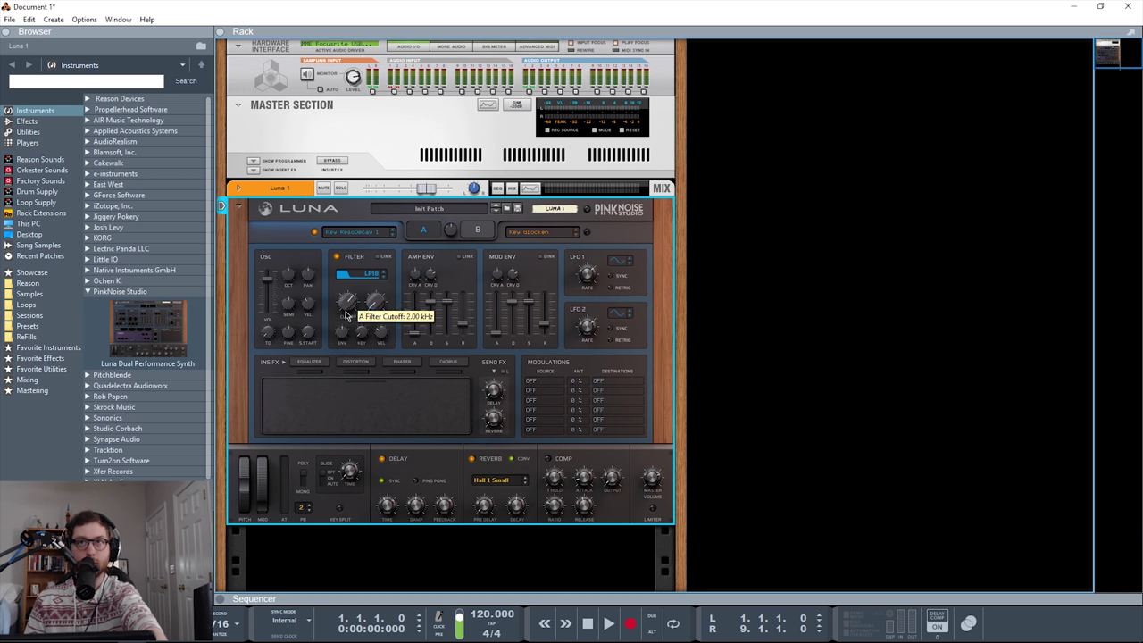
mouse_move(376, 311)
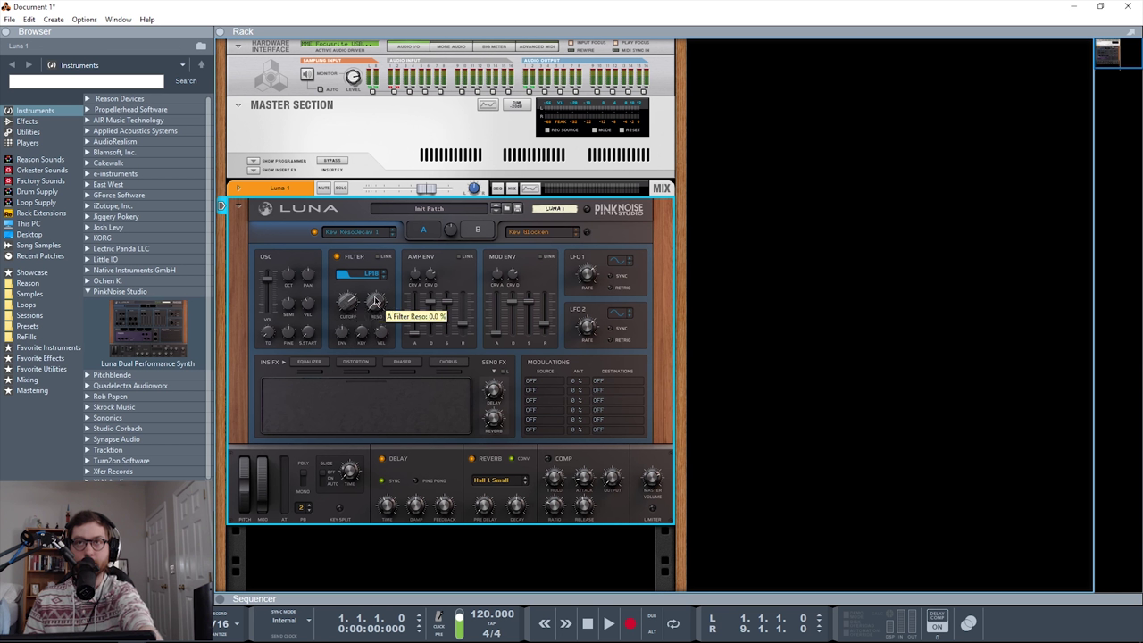
mouse_move(347, 302)
mouse_down()
mouse_move(355, 311)
mouse_move(354, 302)
mouse_up()
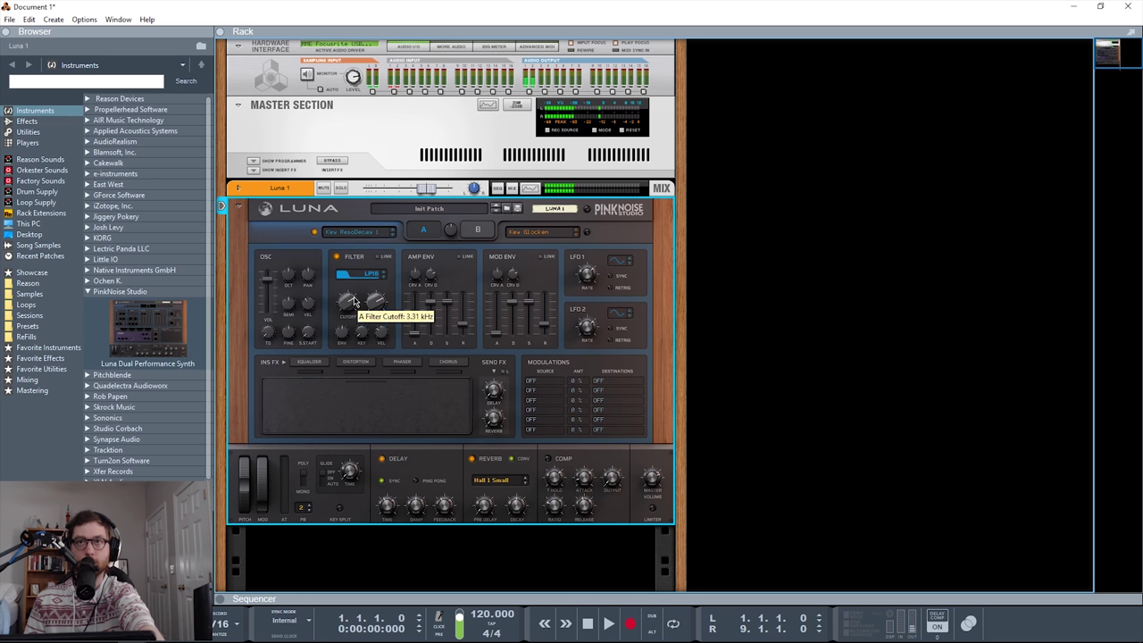
Reduce the filter's keyboard tracking to 10 %
mouse_move(380, 334)
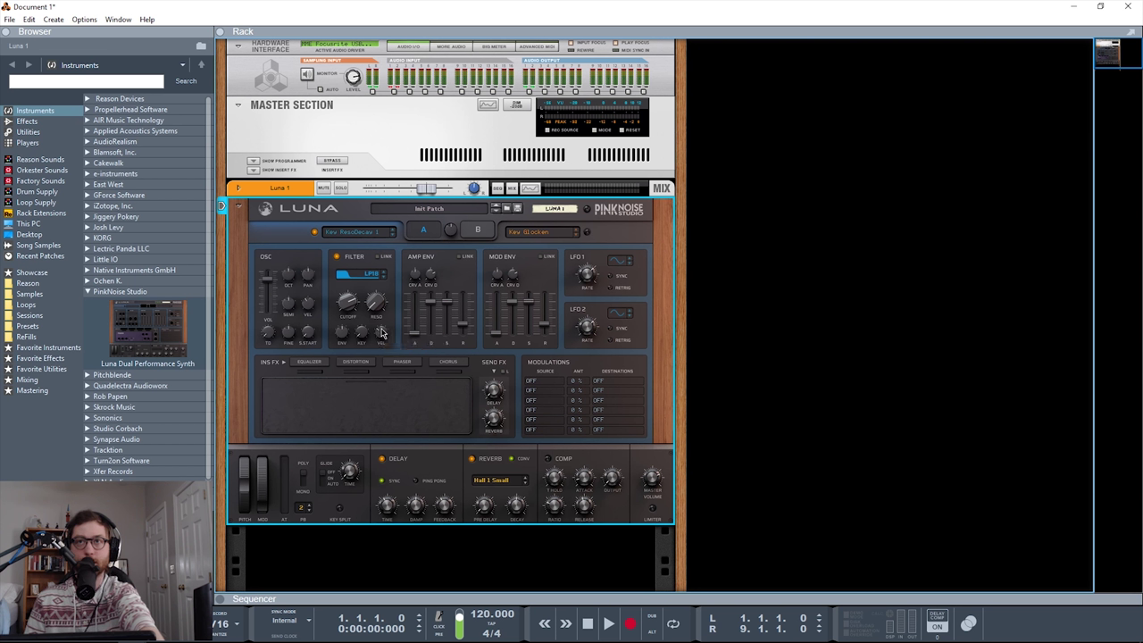
mouse_move(384, 344)
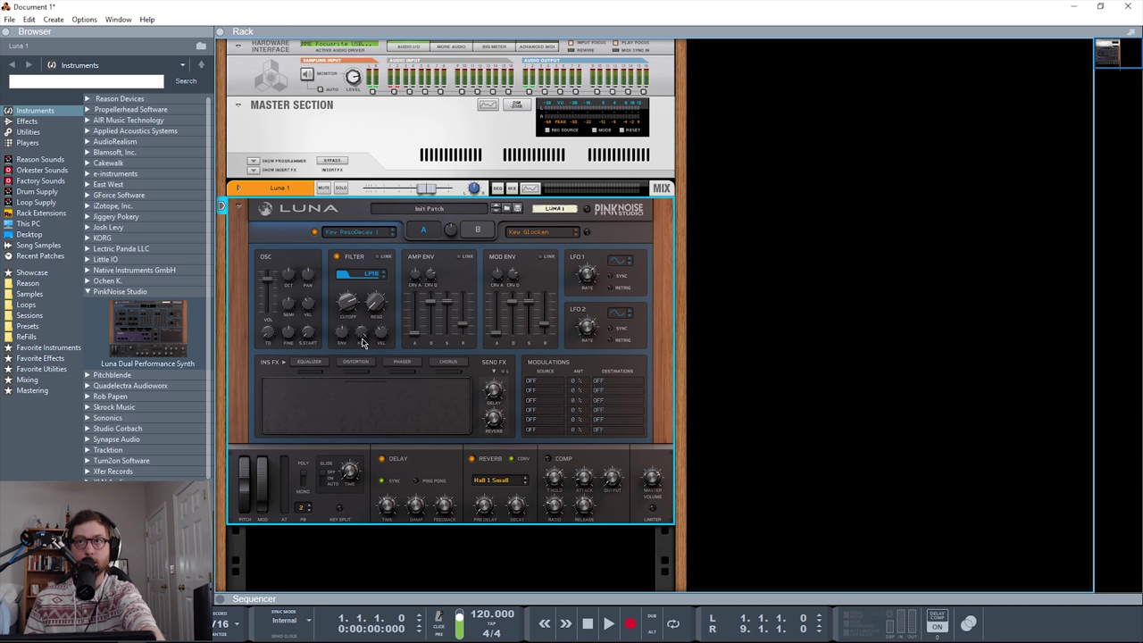
drag(363, 332, 369, 401)
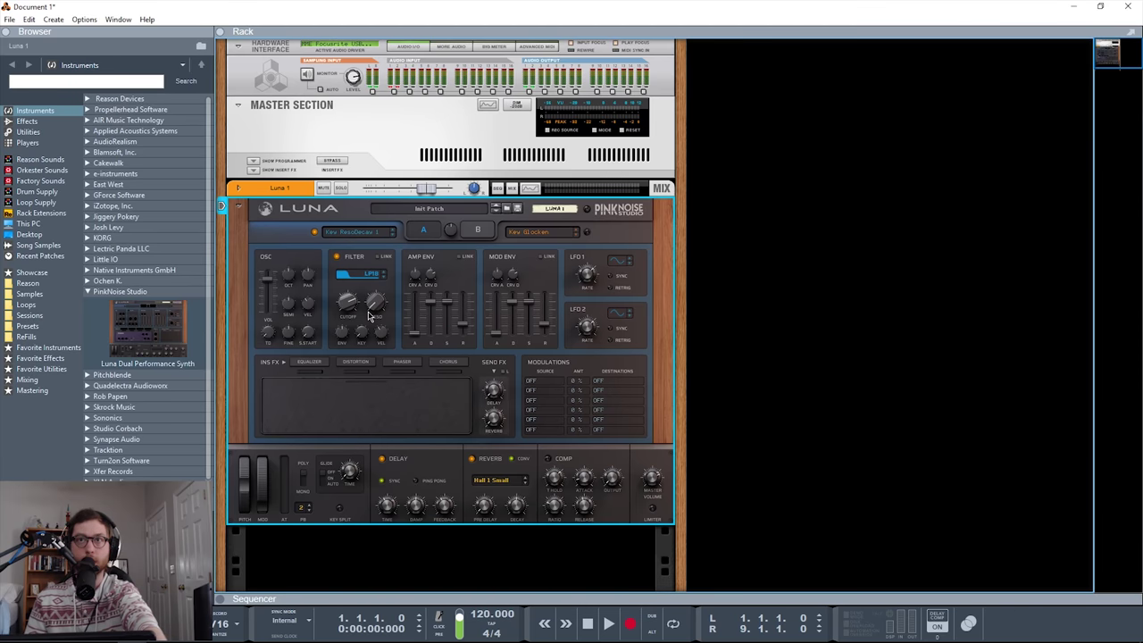
Try different Amp Env attack and decay settings, finishing with a 108 ms attack and 367 ms decay
mouse_move(346, 334)
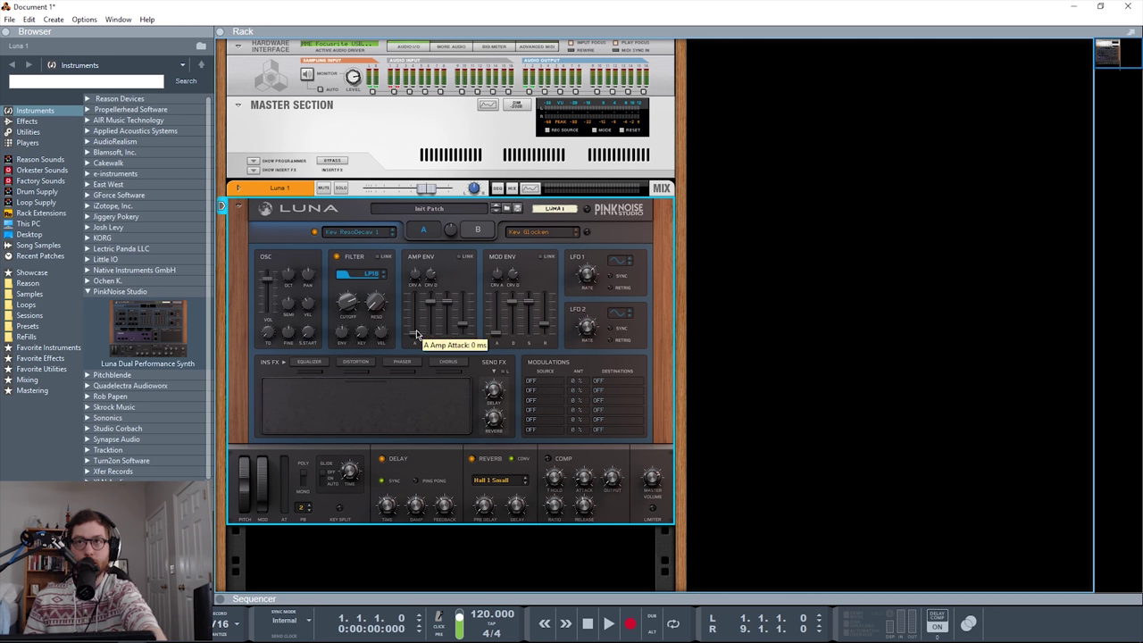
drag(418, 335, 413, 332)
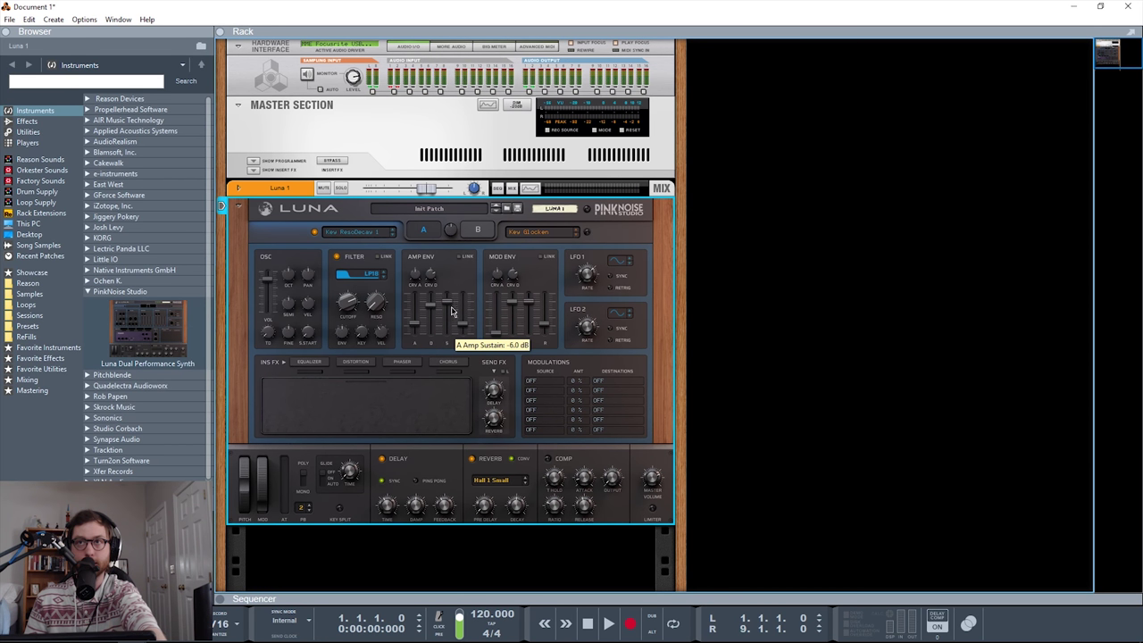
drag(431, 307, 471, 327)
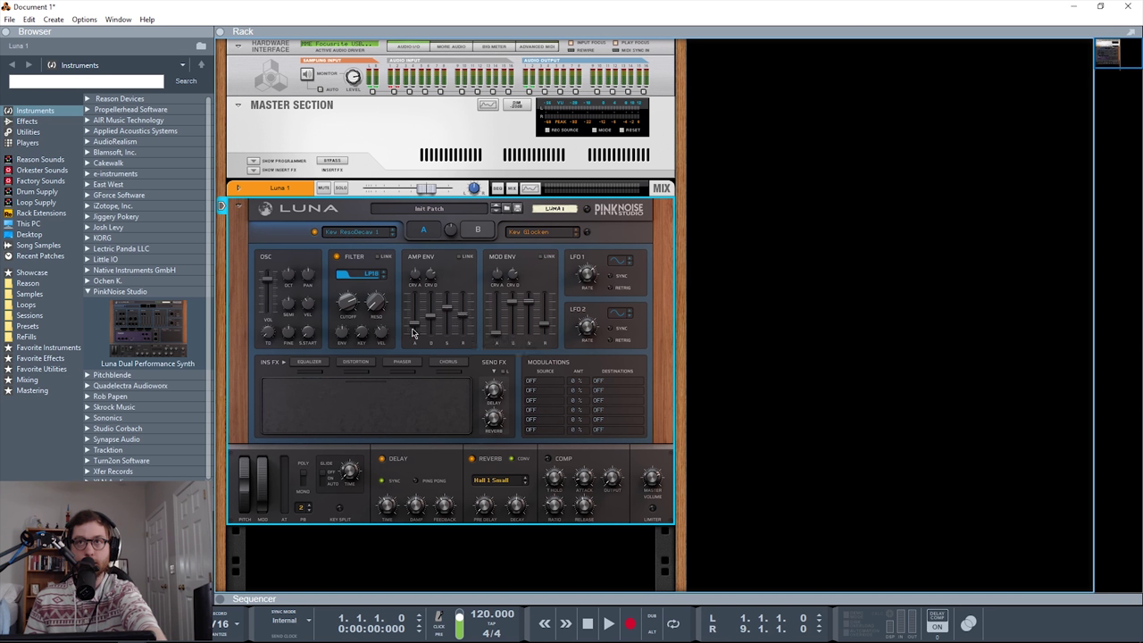
drag(413, 333, 415, 341)
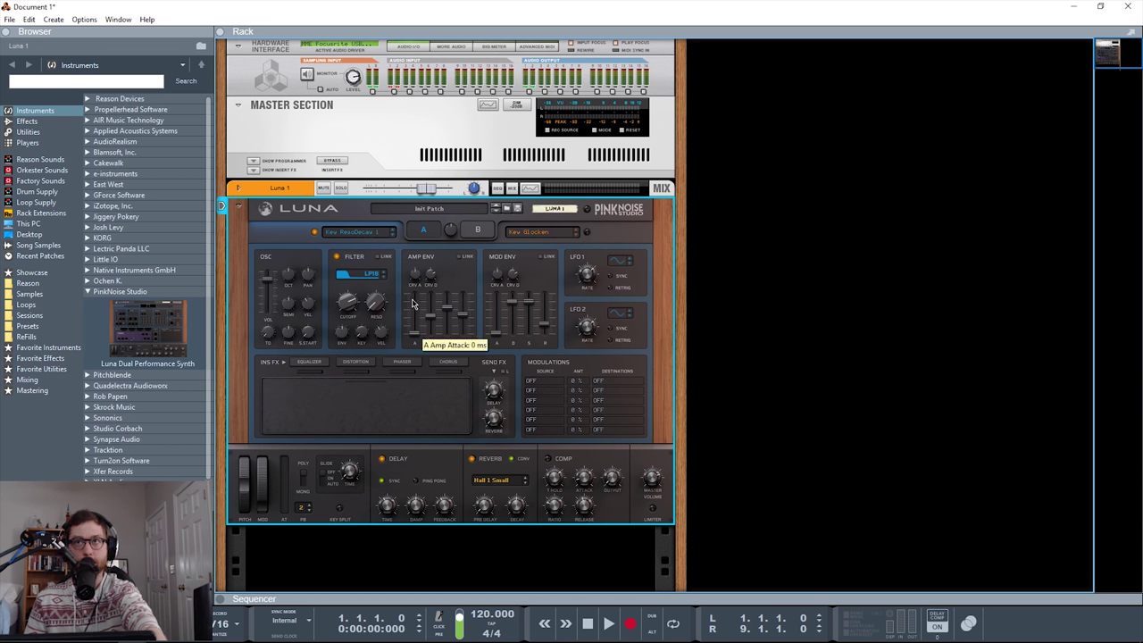
drag(418, 332, 418, 325)
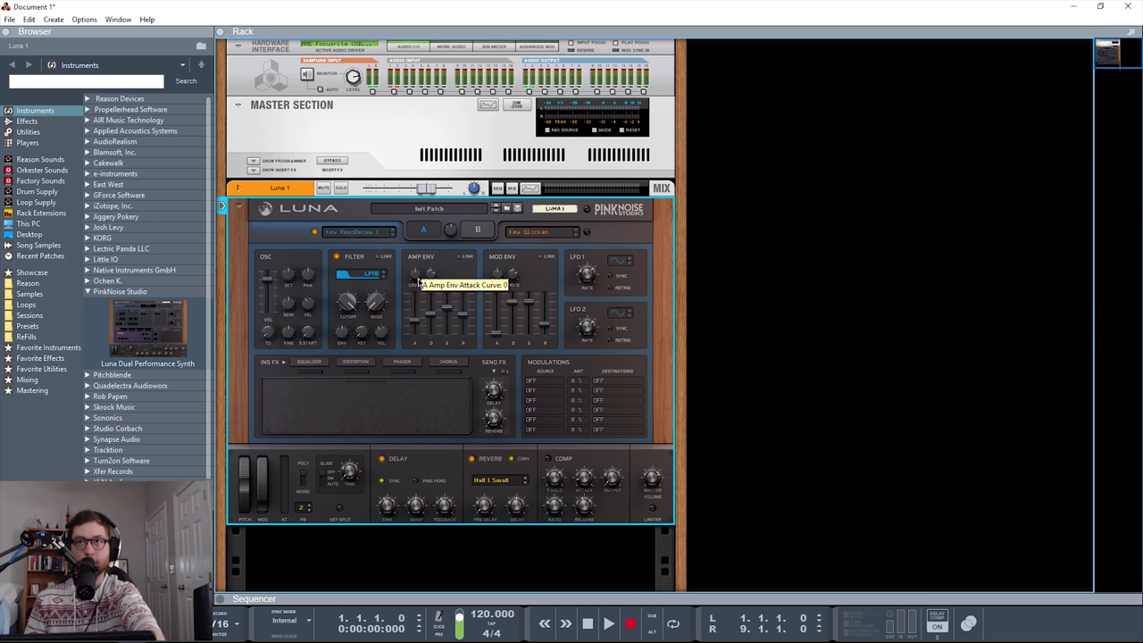
Bend the amp attack curve to -16 and then upward, and reselect the Luna device
drag(419, 283, 416, 297)
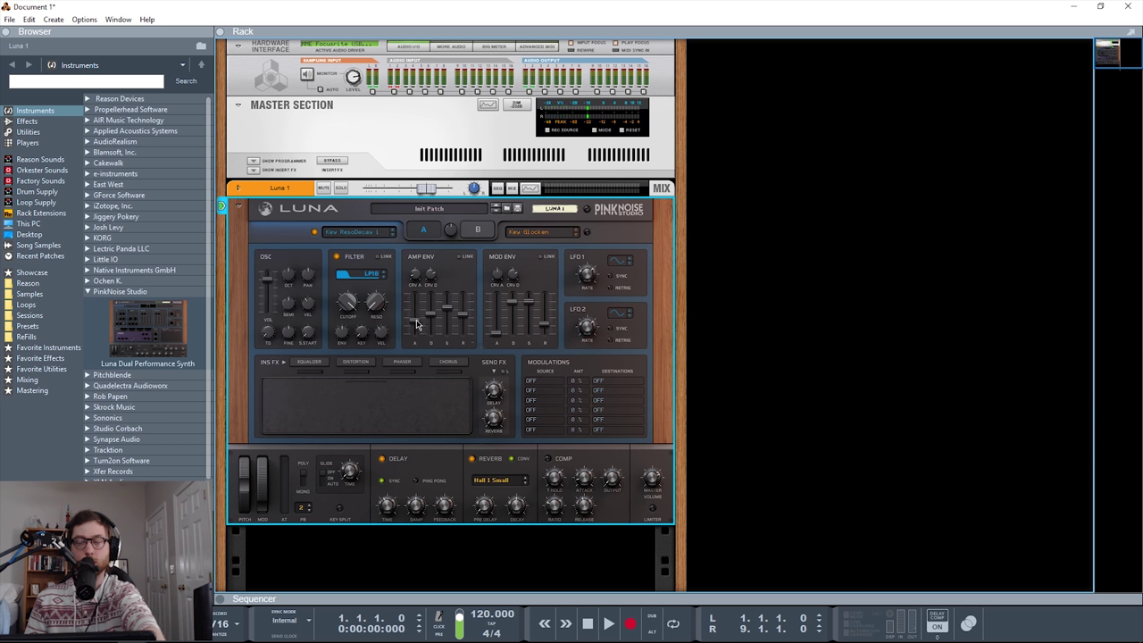
drag(416, 280, 435, 220)
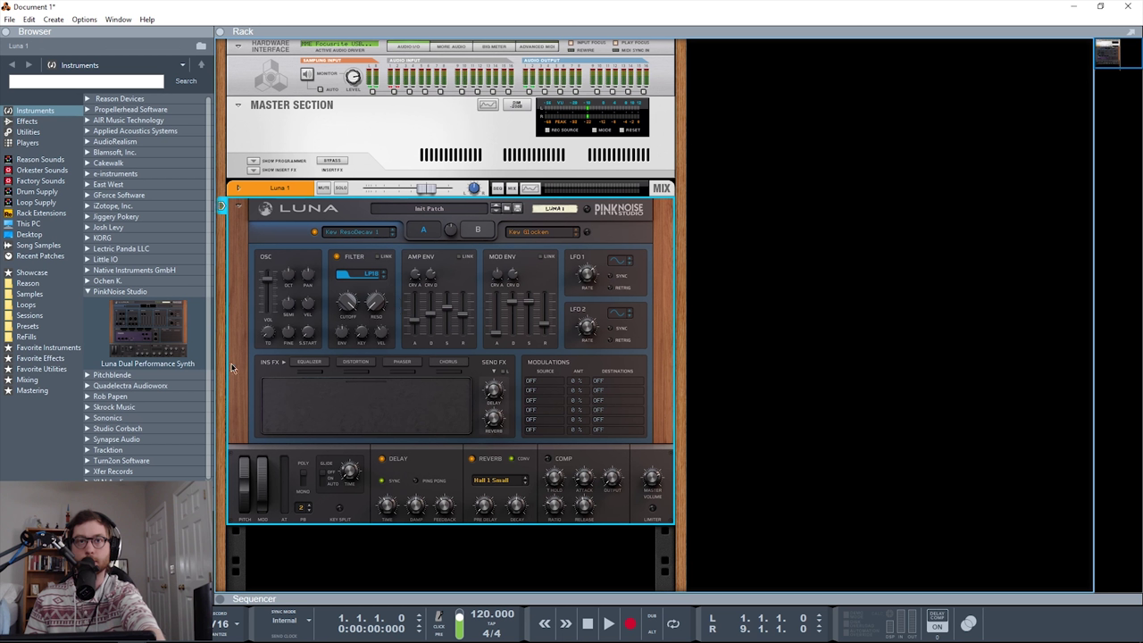
click(848, 336)
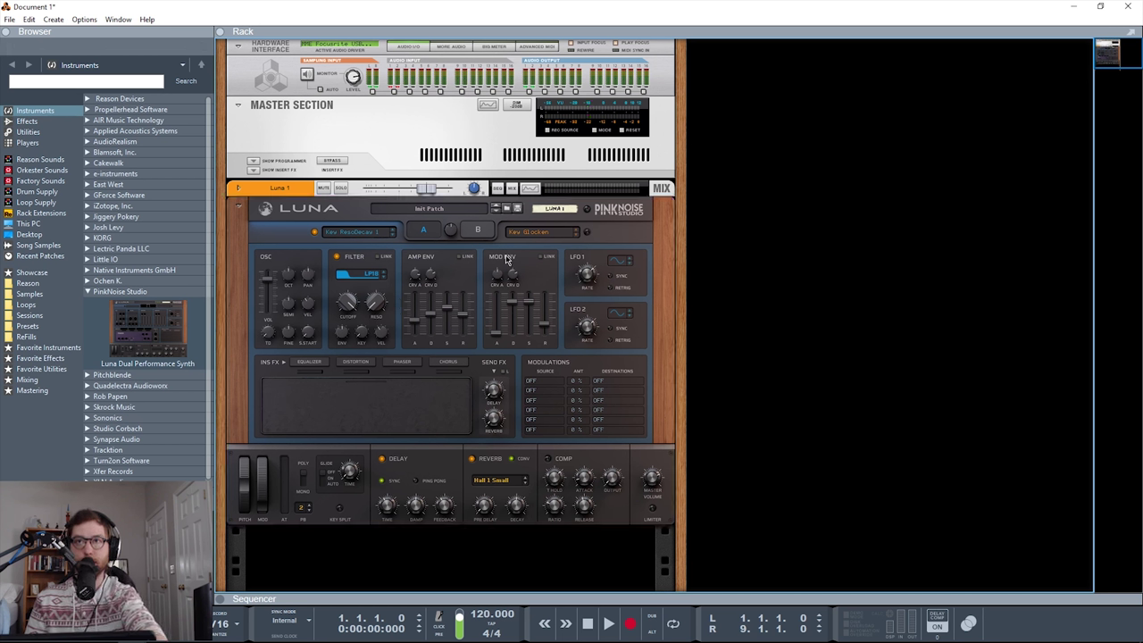
click(417, 278)
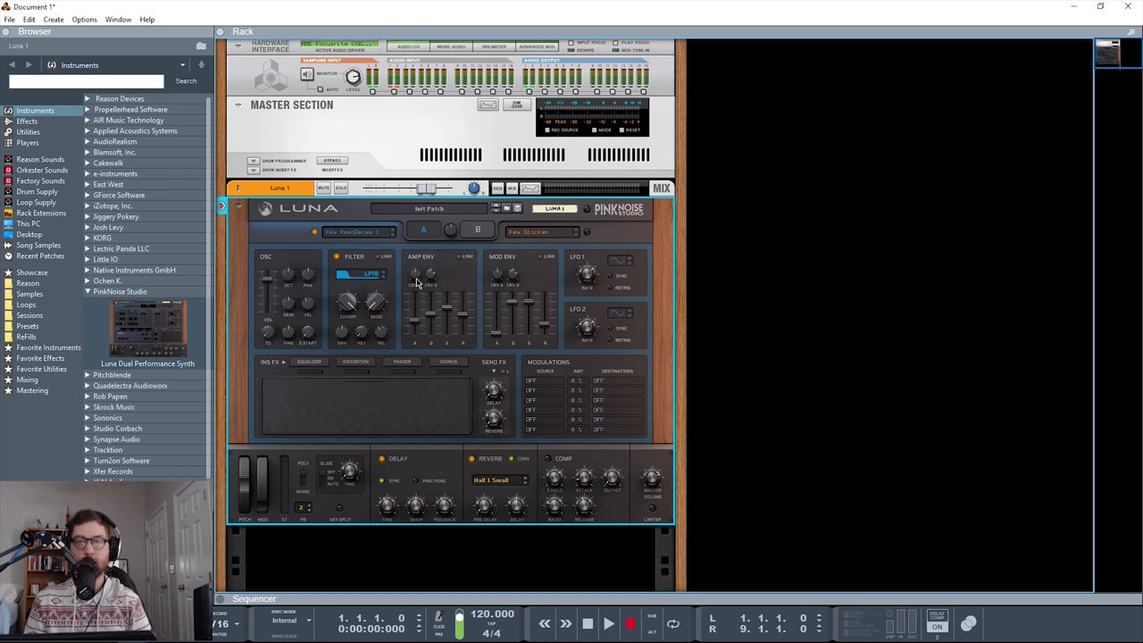
Lengthen the amp attack and set its curve to 77, trying negative curve values along the way
mouse_move(414, 328)
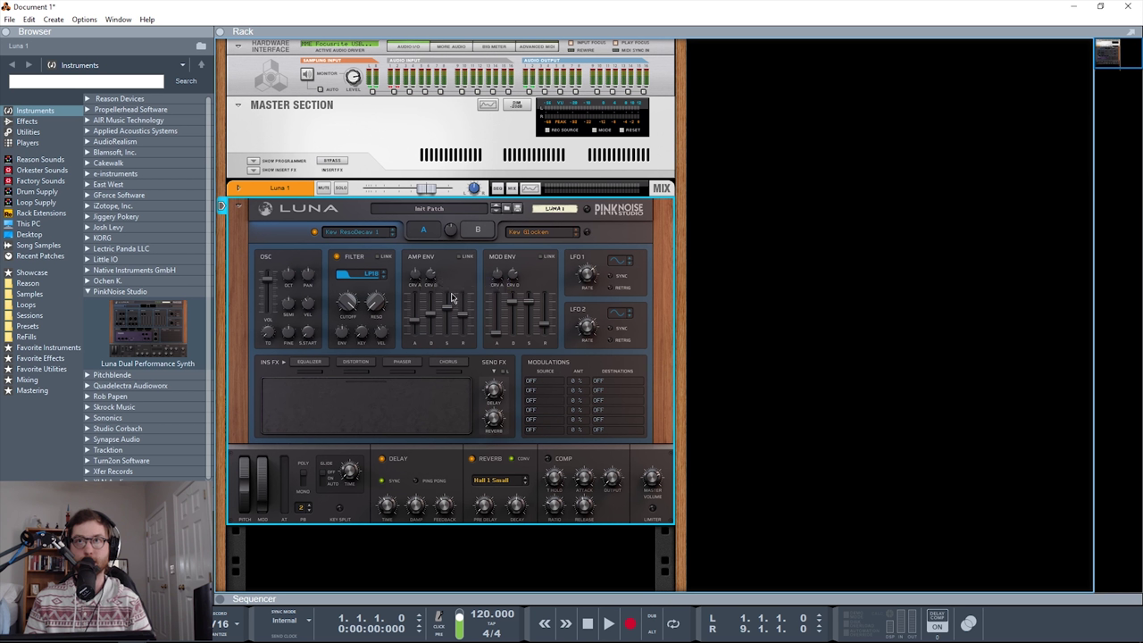
mouse_move(415, 278)
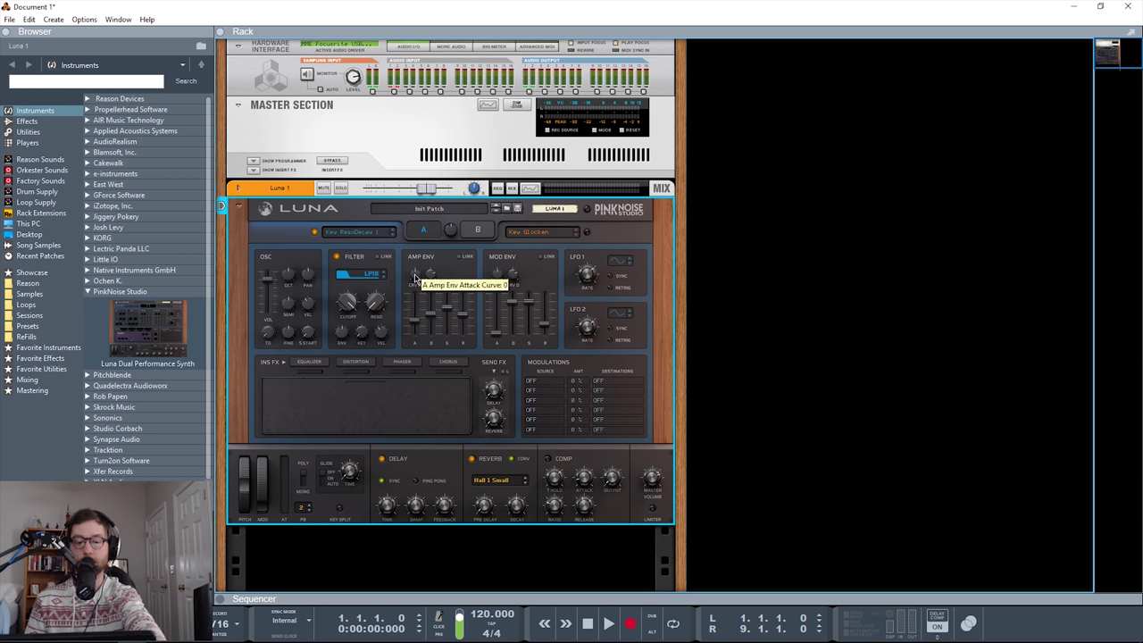
drag(415, 275, 418, 269)
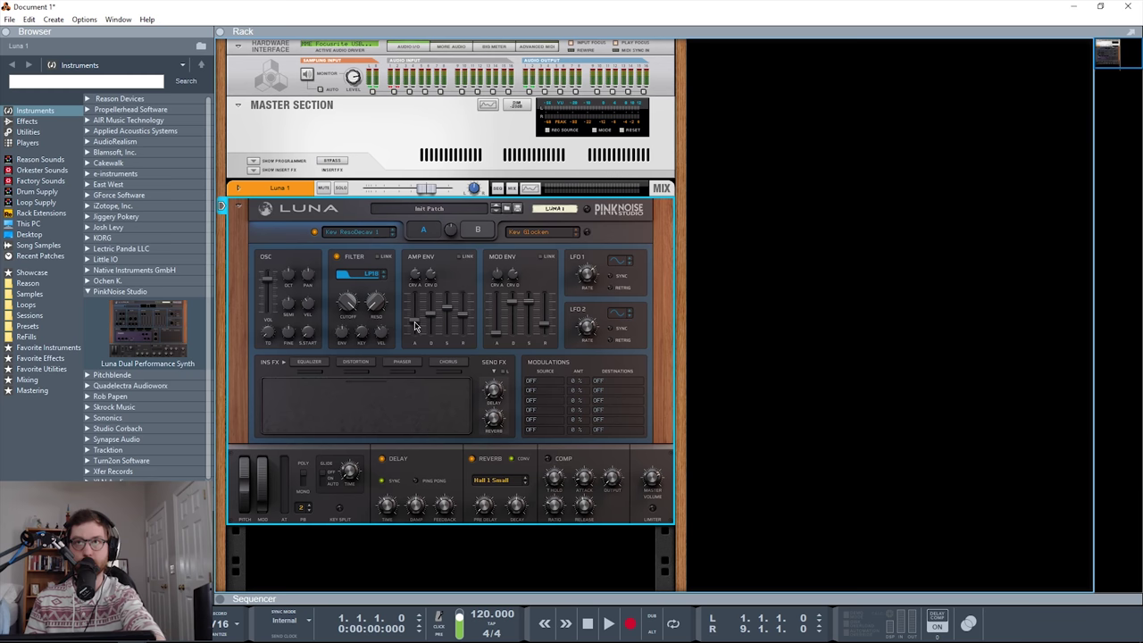
drag(416, 322, 414, 319)
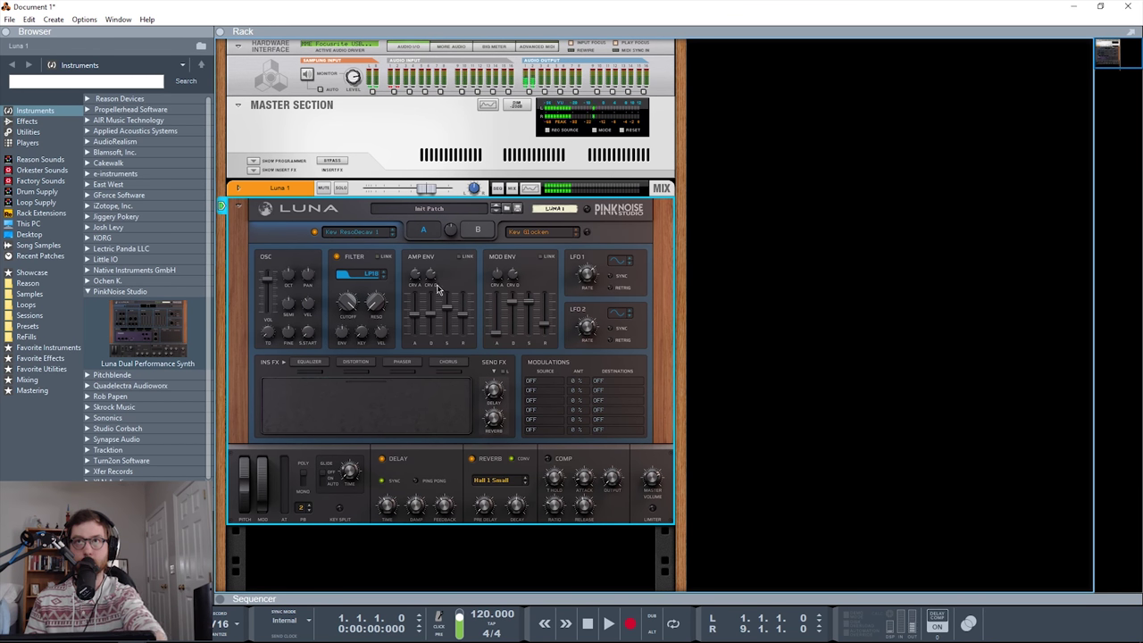
mouse_move(415, 279)
drag(414, 280, 415, 269)
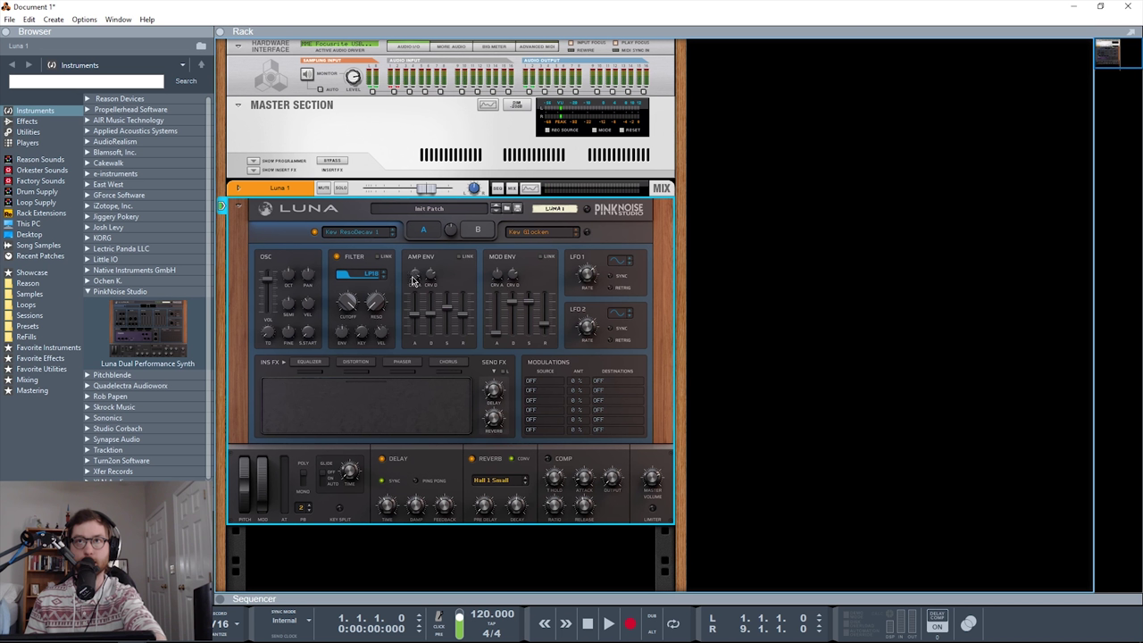
mouse_move(412, 280)
drag(414, 292, 422, 323)
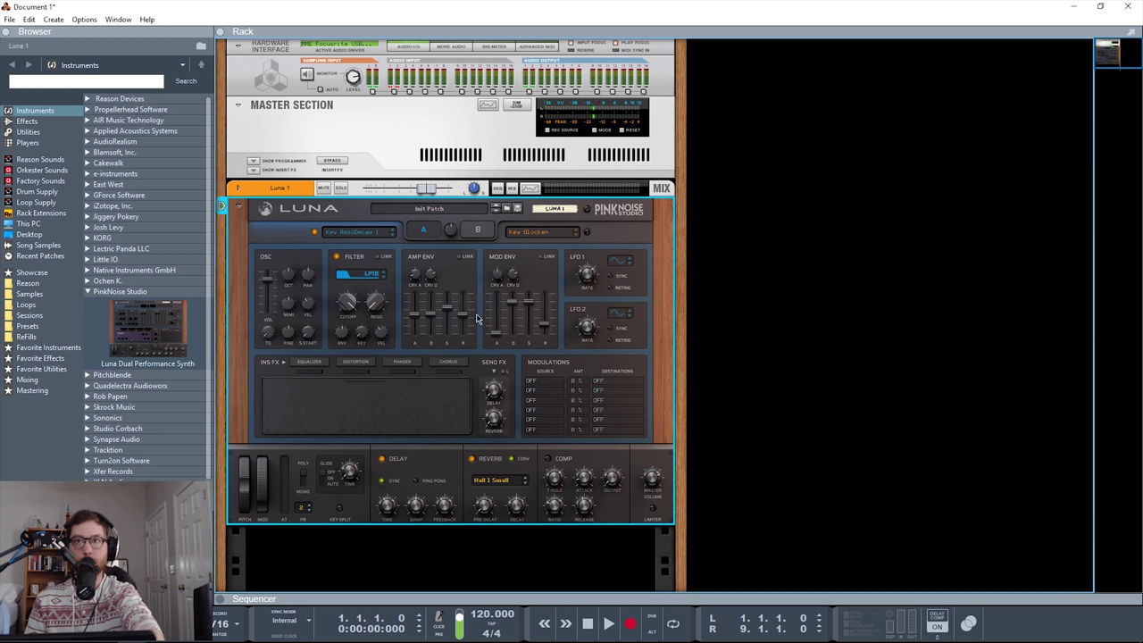
mouse_move(416, 279)
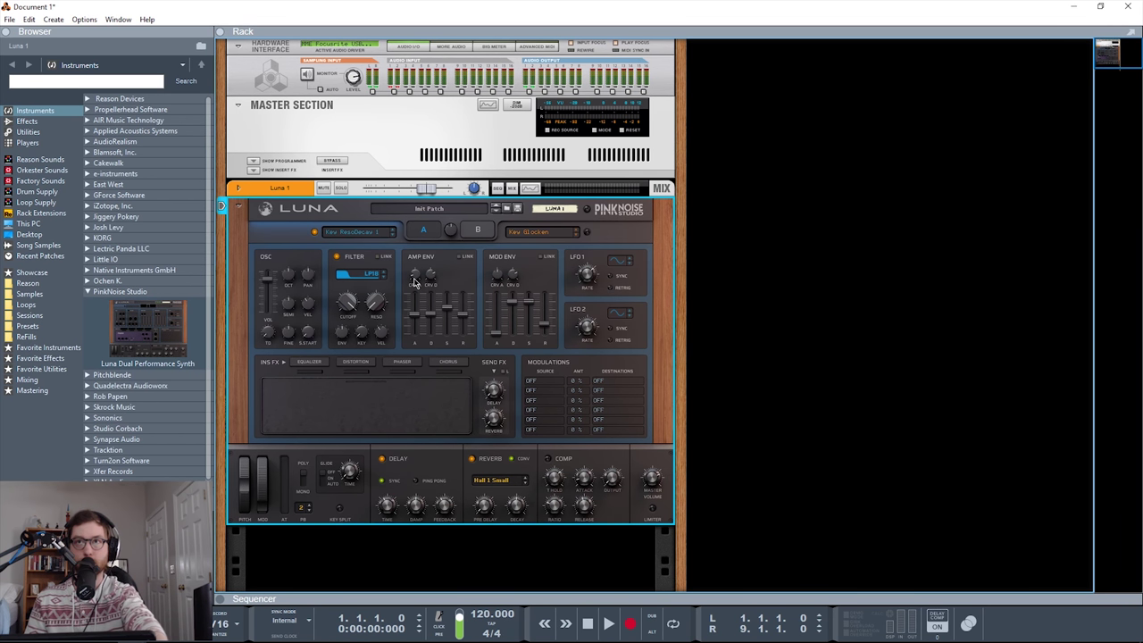
drag(413, 283, 417, 228)
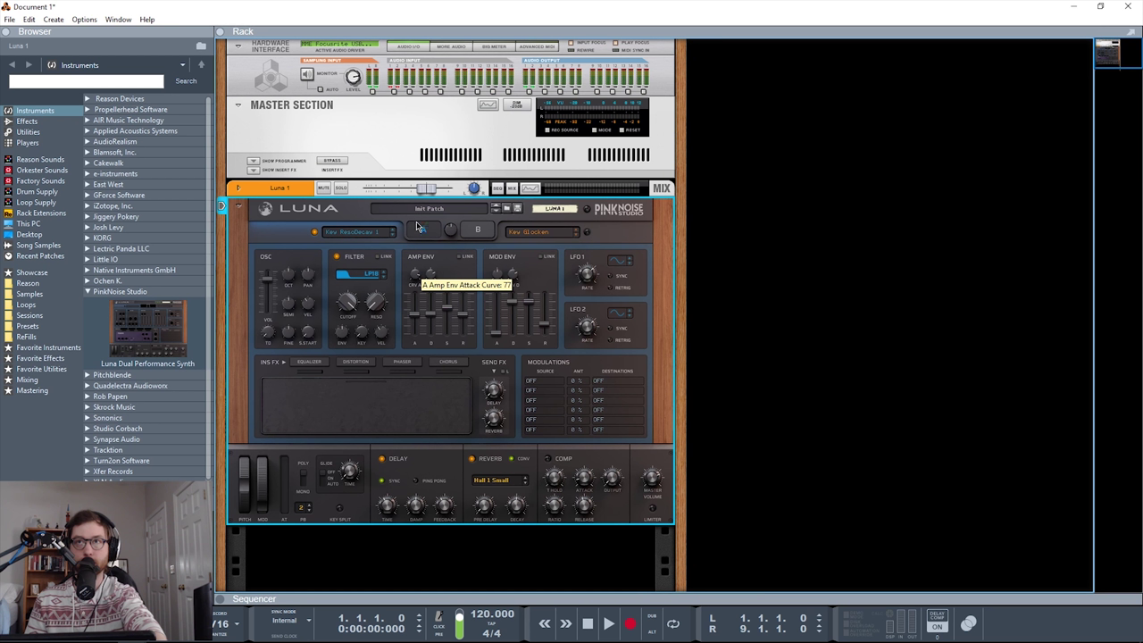
mouse_move(419, 283)
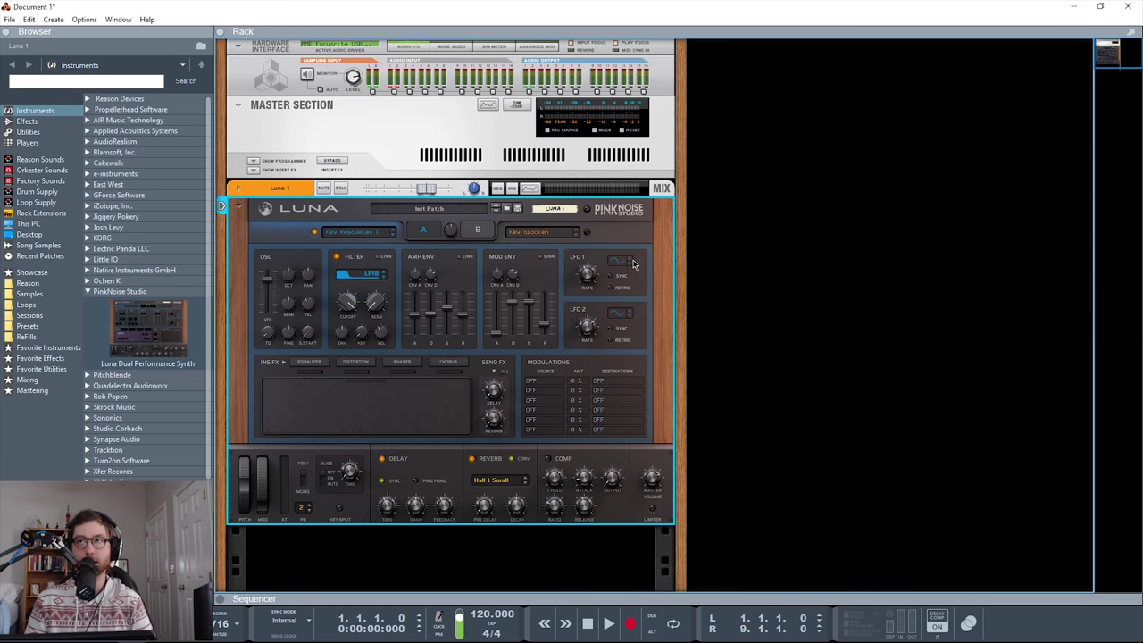
Change LFO 1's waveform, checking it on variations A and B before returning to A
click(627, 261)
click(479, 234)
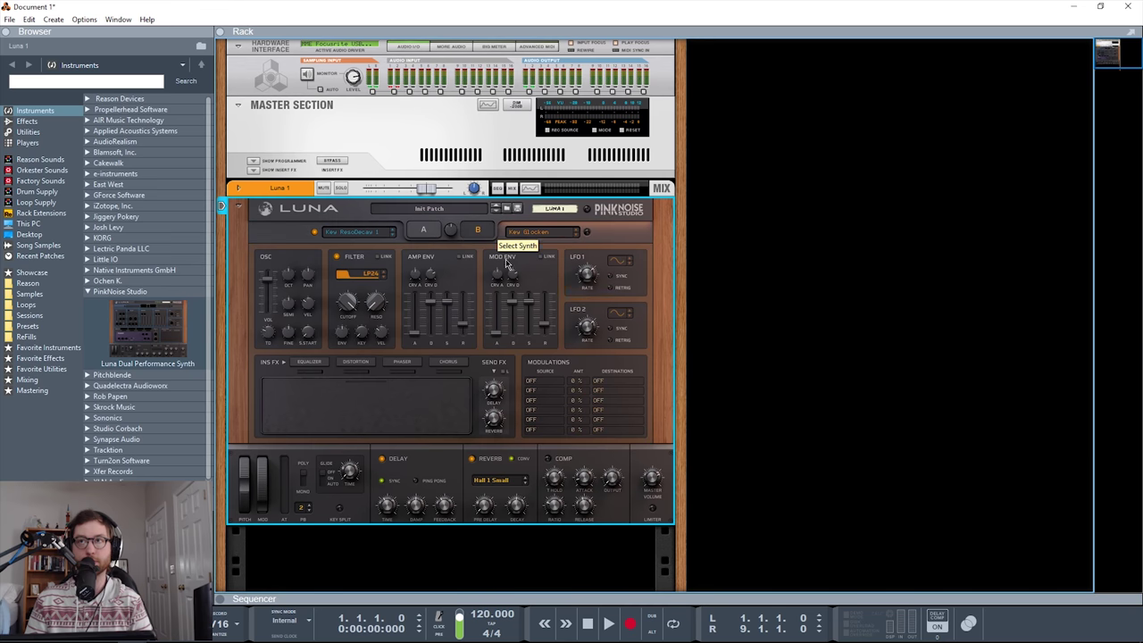
click(629, 261)
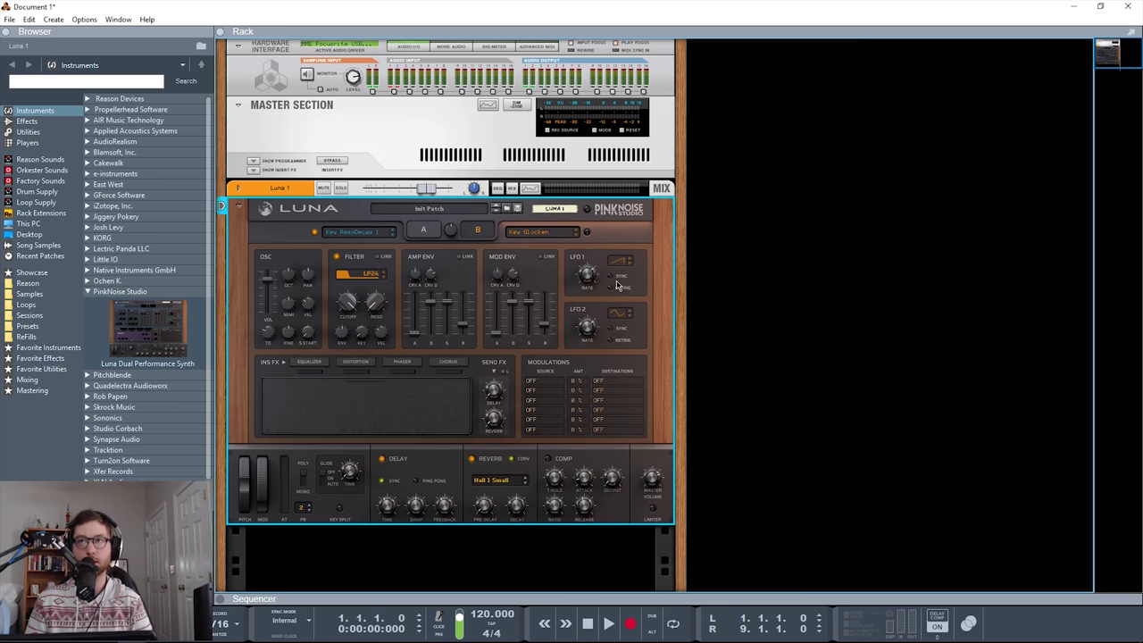
click(425, 234)
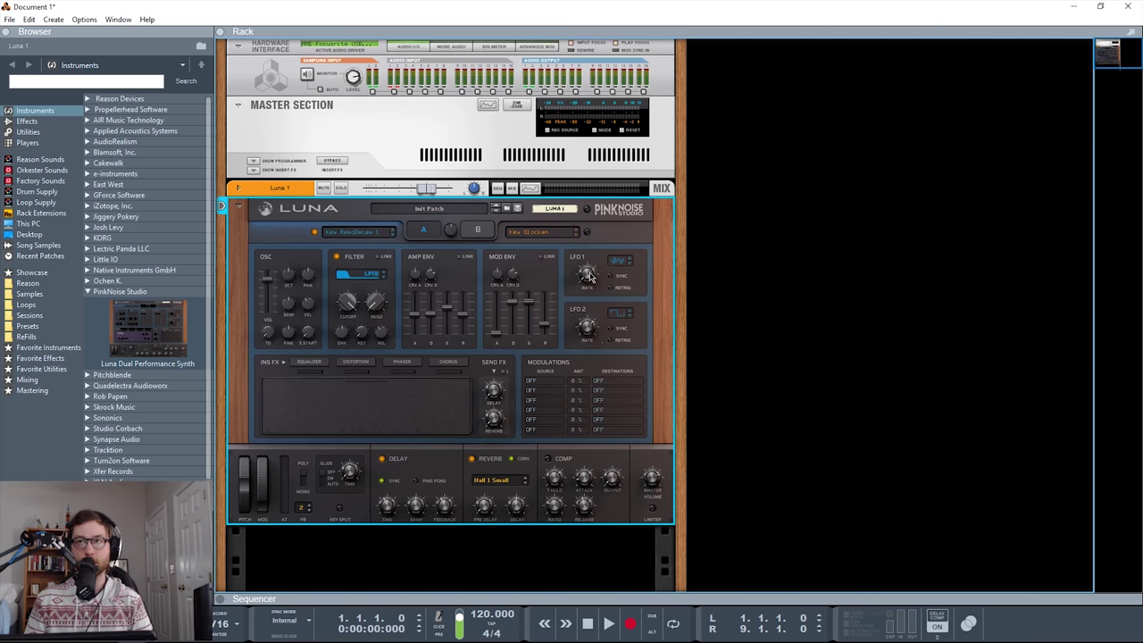
Sweep the LFO 1 rate up to 100 Hz and enable its Sync and Retrig options
mouse_move(589, 276)
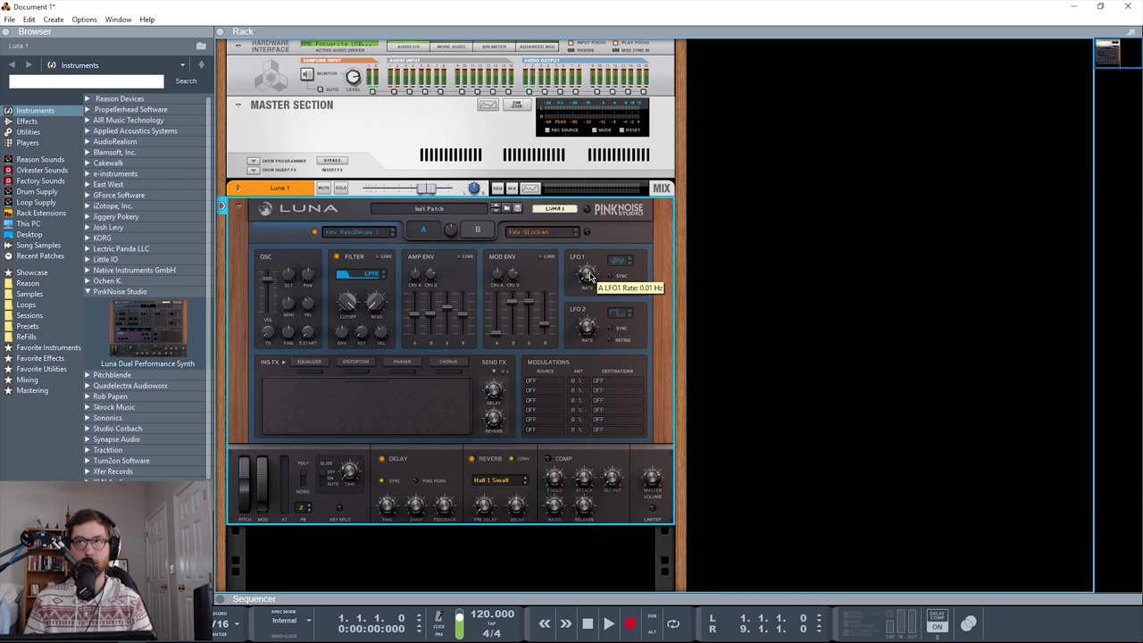
drag(595, 214, 603, 153)
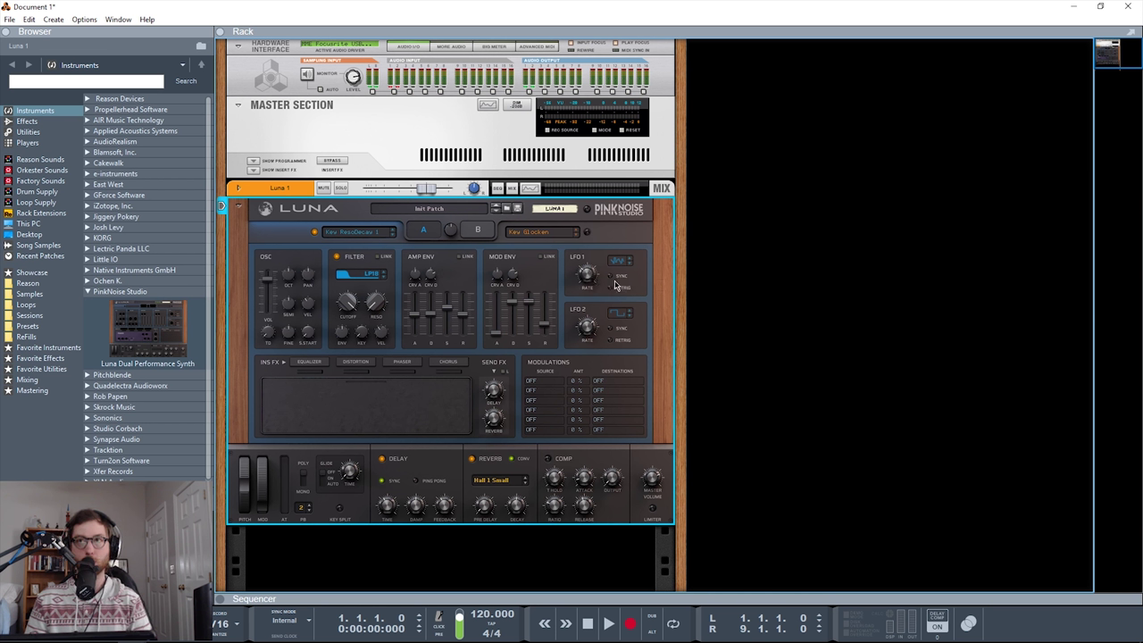
click(614, 282)
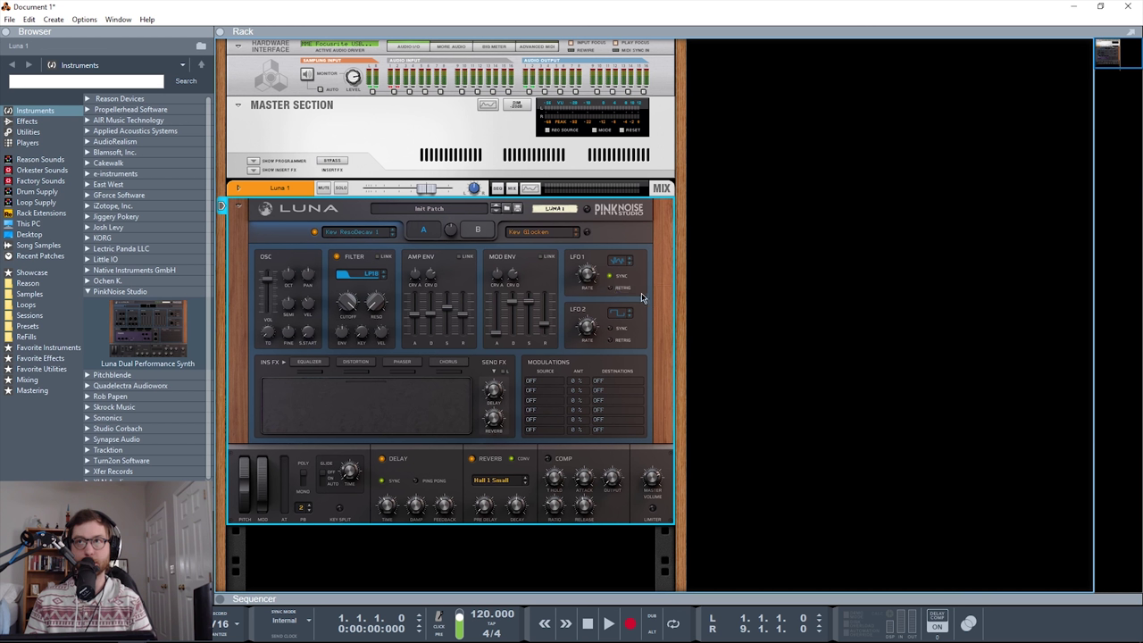
click(611, 288)
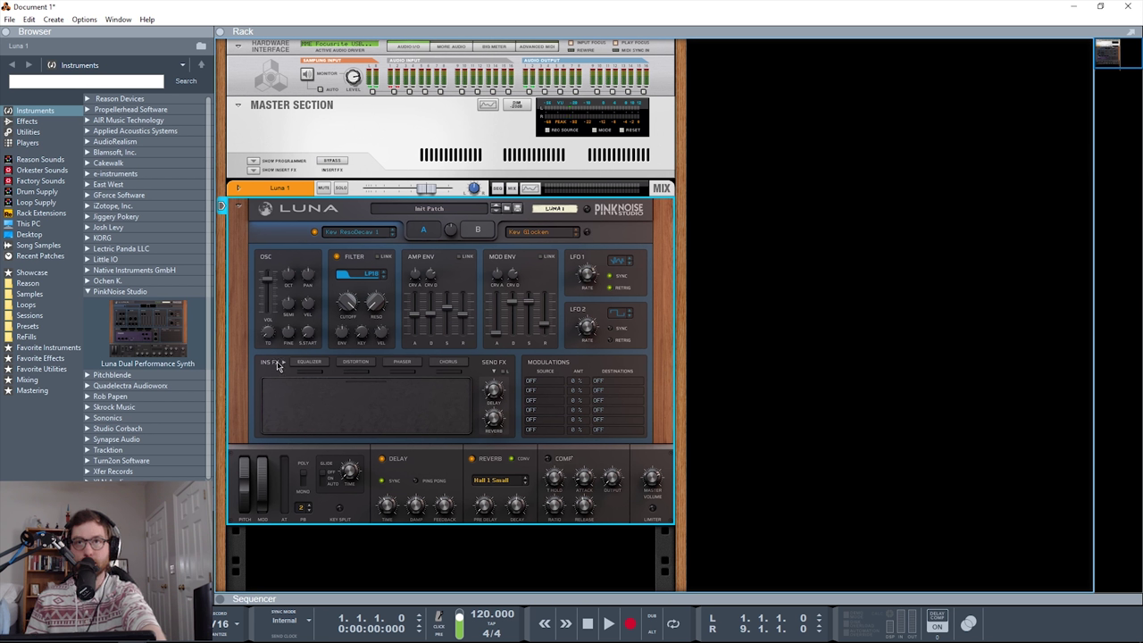
click(355, 362)
Browse the Phaser, Chorus and Equalizer inserts, then switch the Equalizer on, leaving Phaser off
click(403, 362)
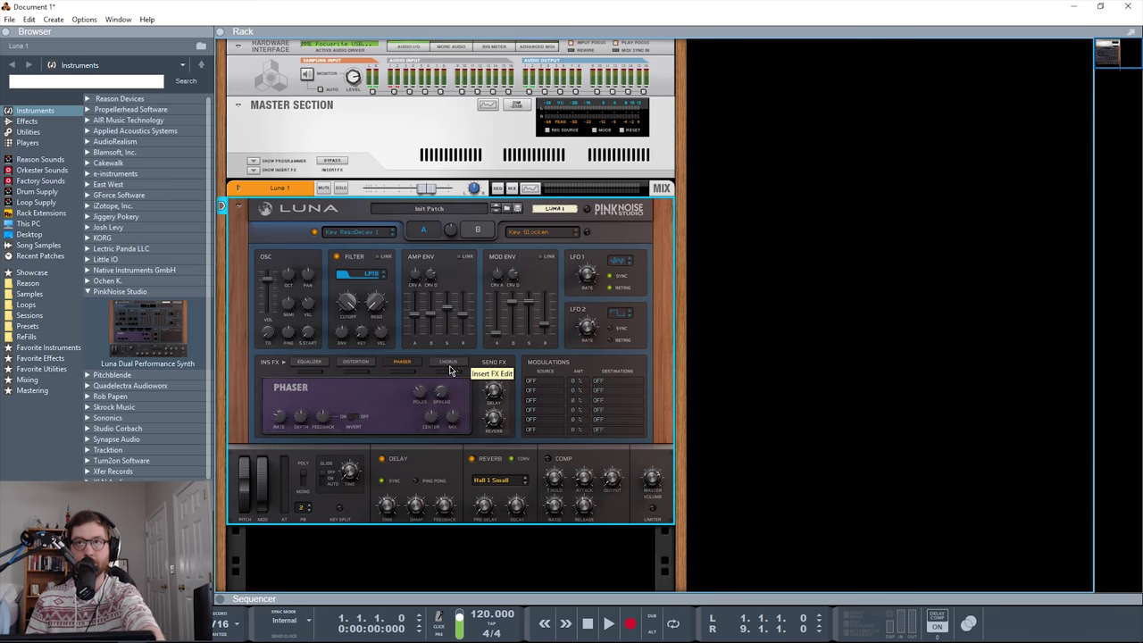
click(449, 362)
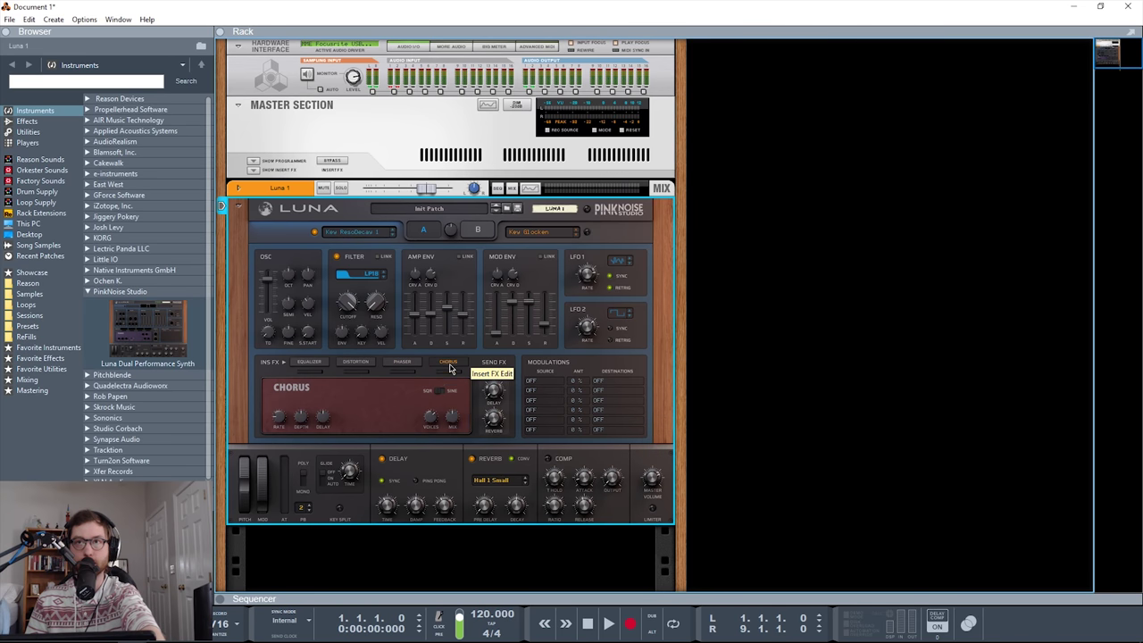
click(309, 362)
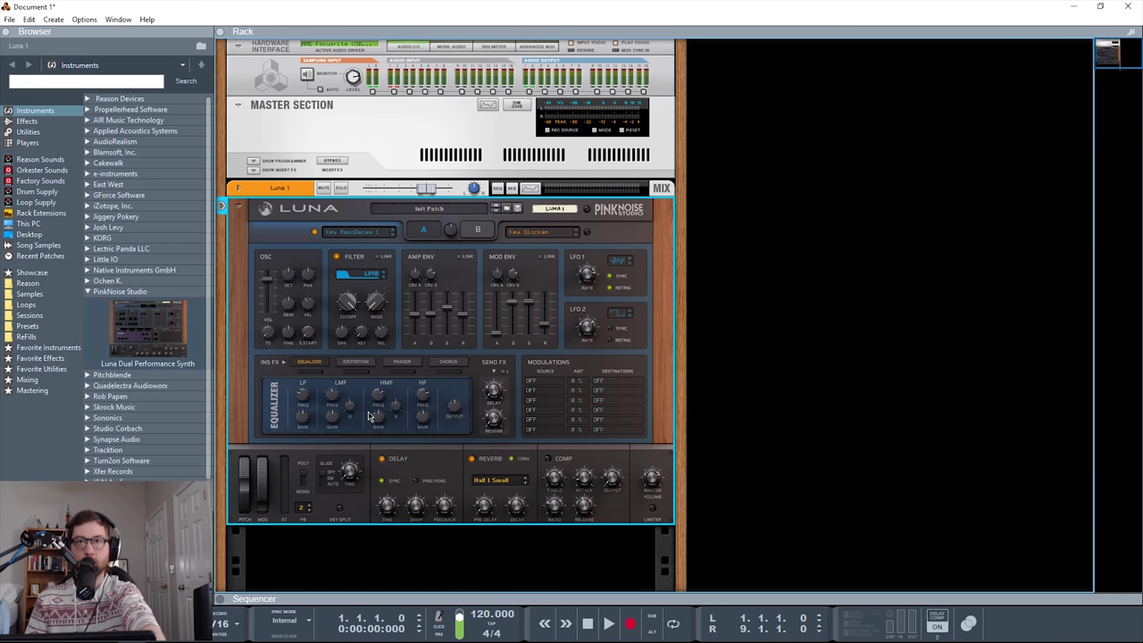
click(308, 372)
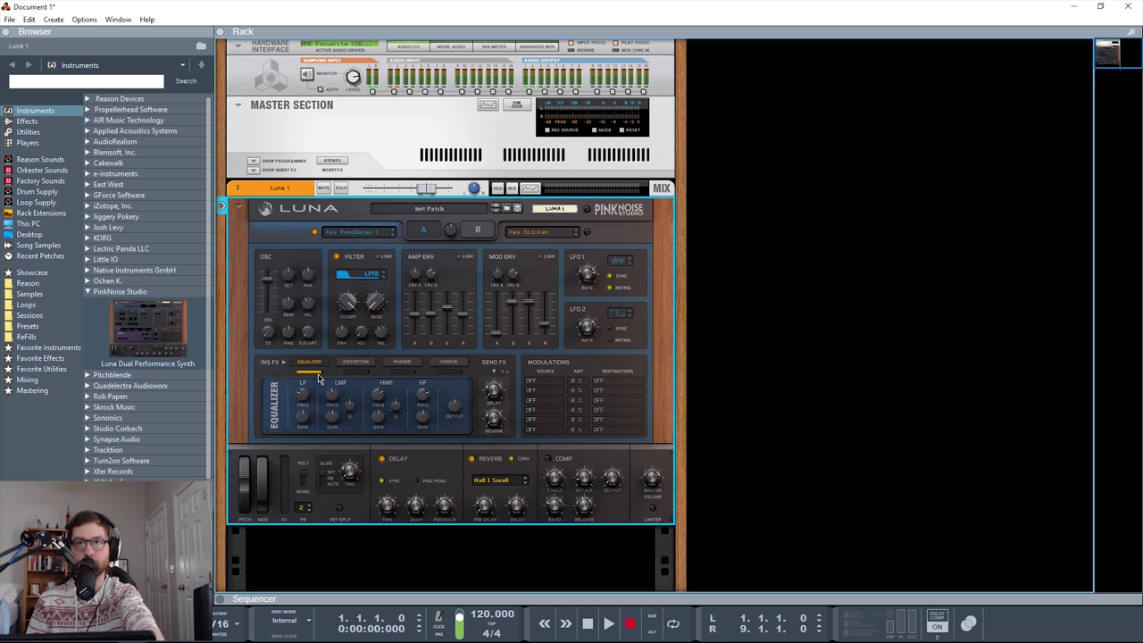
click(396, 373)
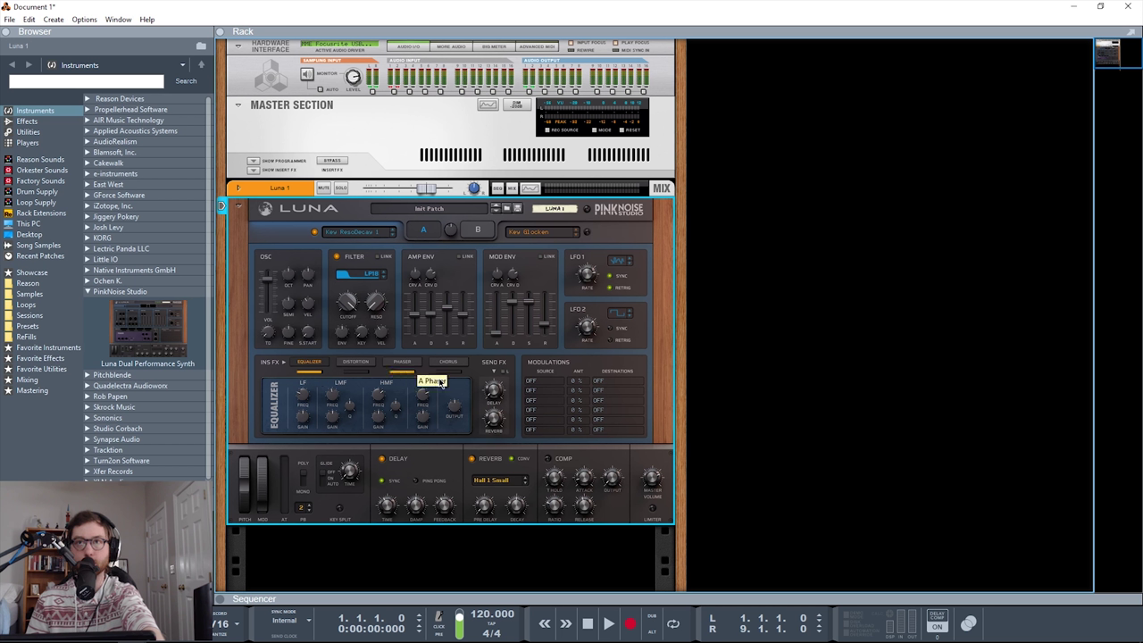
click(396, 377)
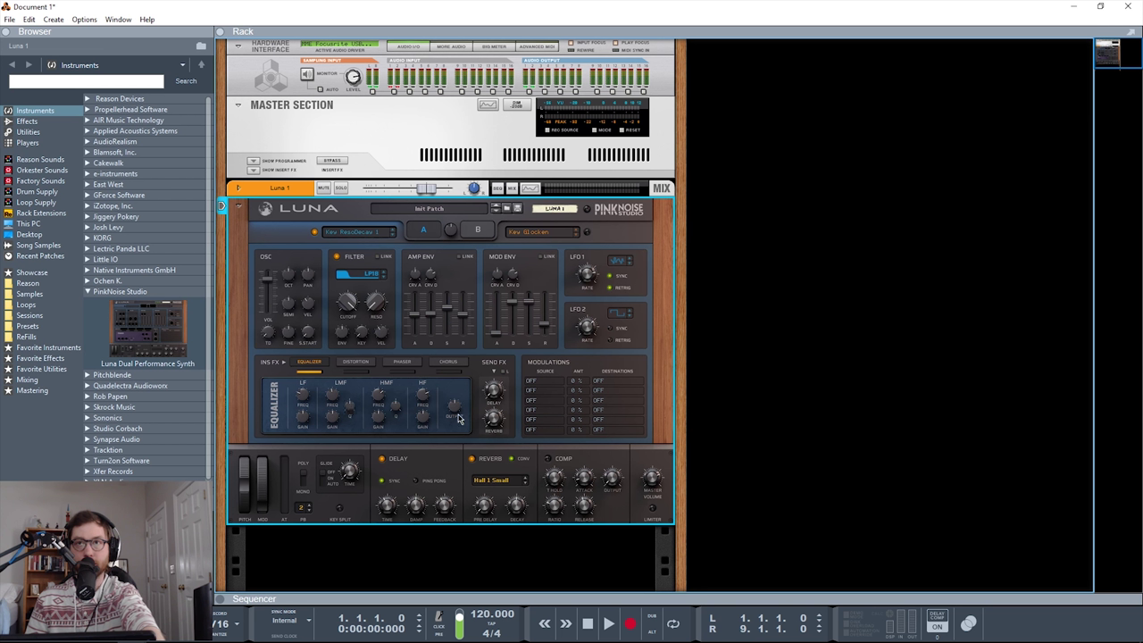
Set the EQ low-mid frequency to 526 Hz and the high band frequency to 16.00 kHz
mouse_move(453, 418)
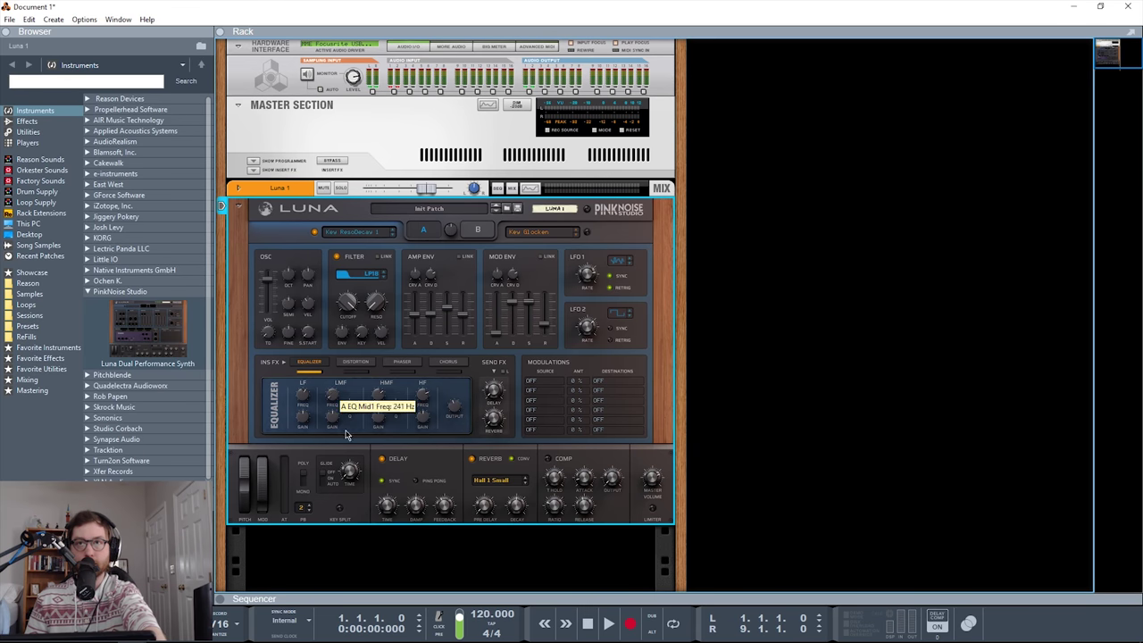
drag(336, 418, 328, 335)
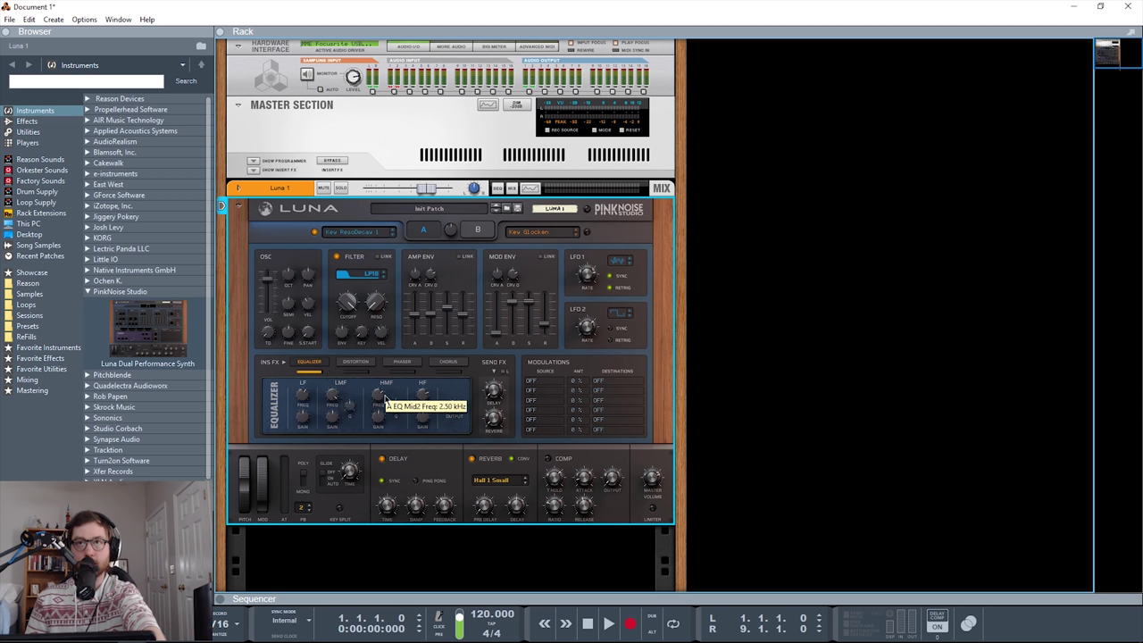
drag(337, 399, 315, 348)
drag(423, 415, 434, 449)
drag(445, 507, 457, 420)
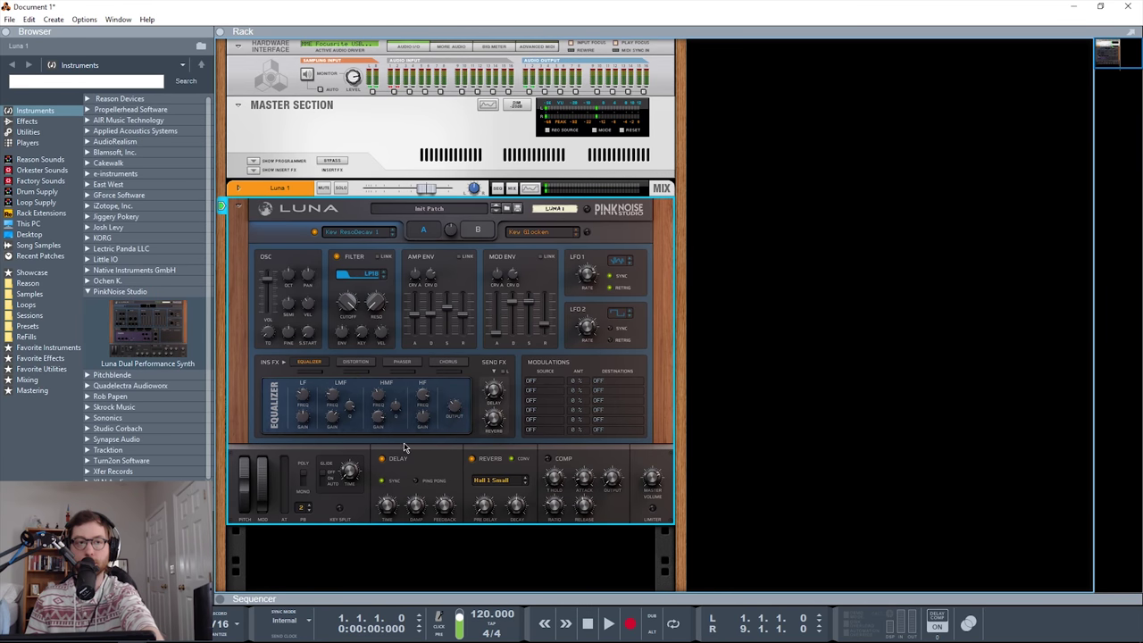
Show the Distortion insert, raise its wet output level and lower its dry output level
click(354, 363)
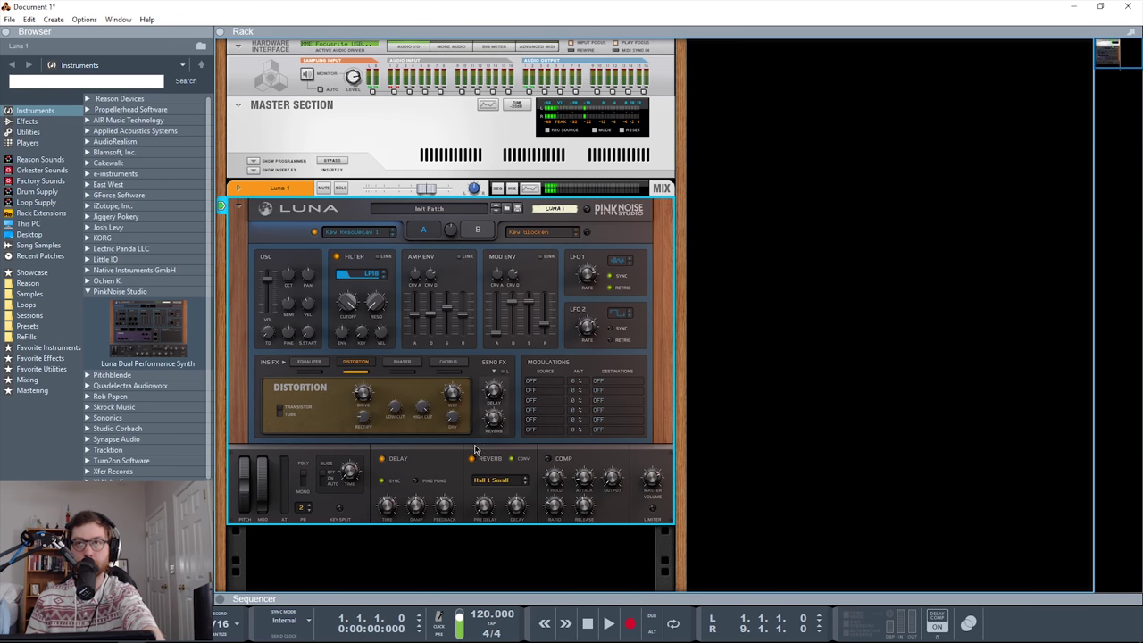
mouse_move(370, 390)
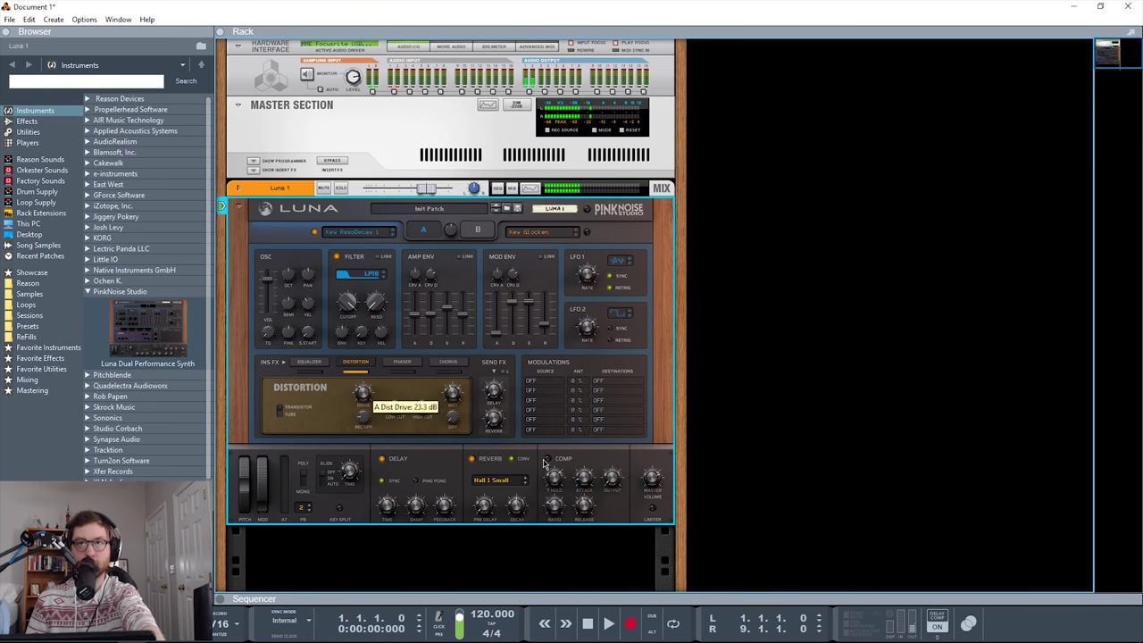
mouse_move(654, 489)
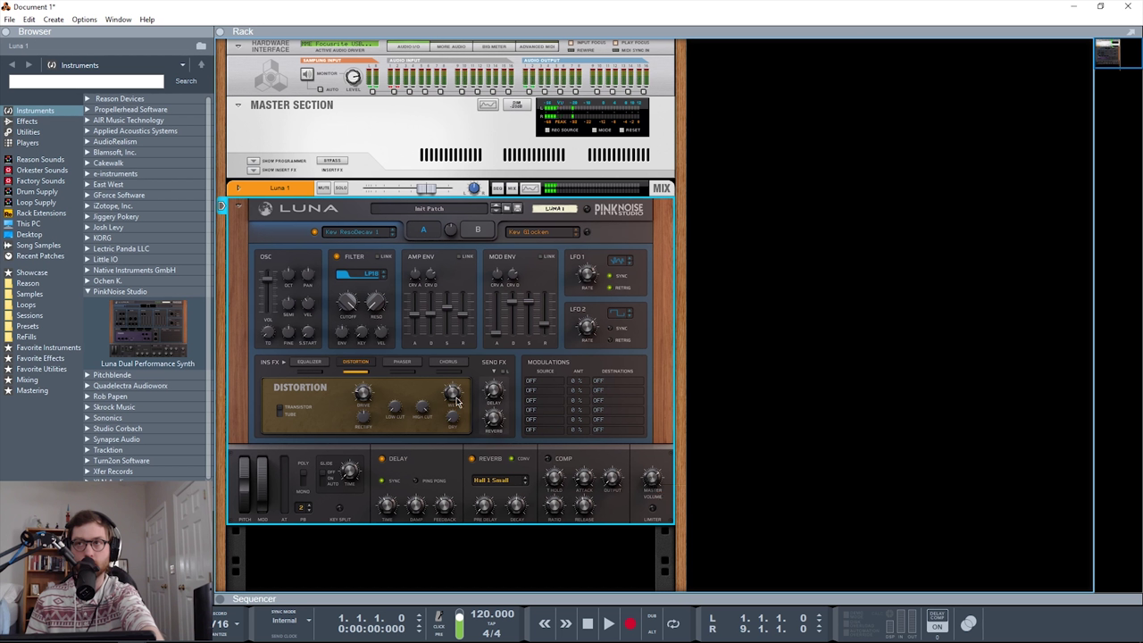
drag(456, 401, 463, 413)
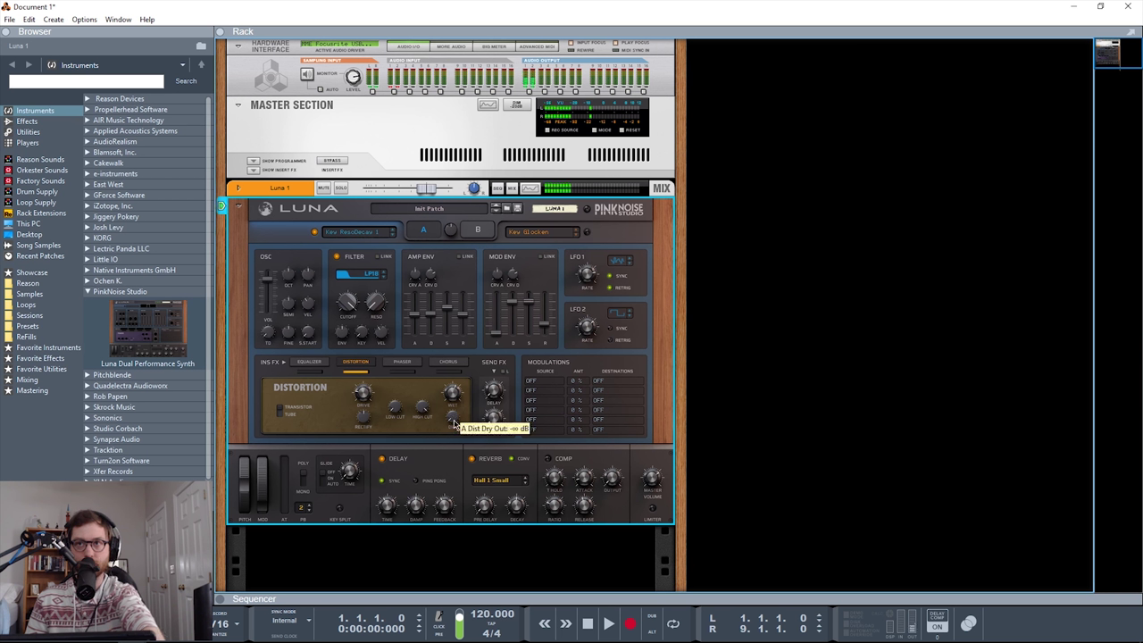
drag(455, 423, 458, 415)
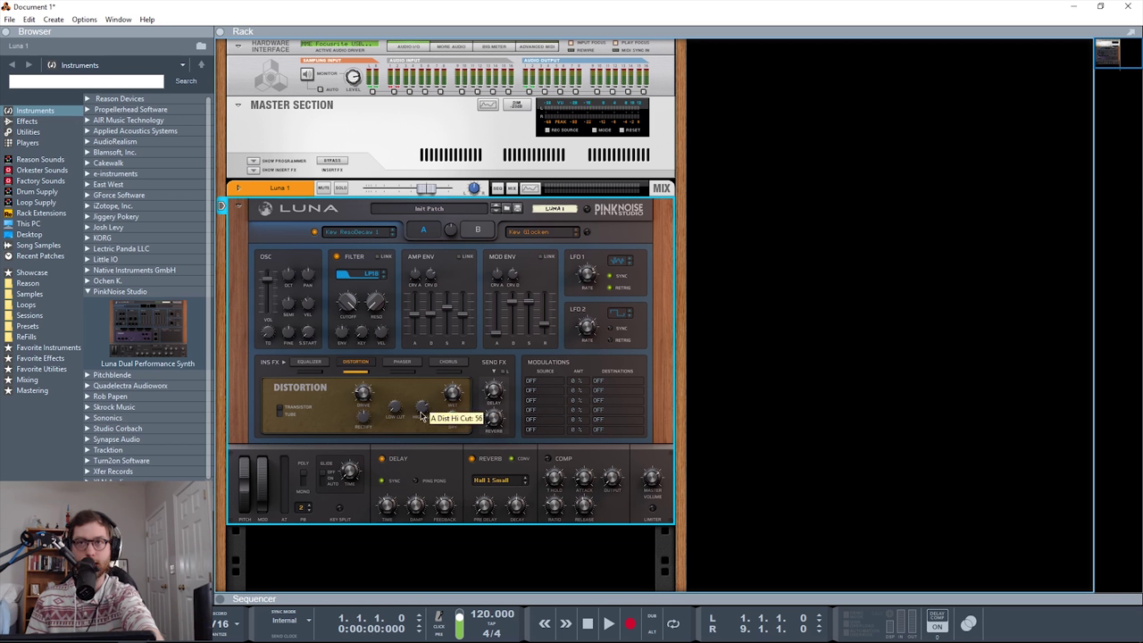
click(403, 370)
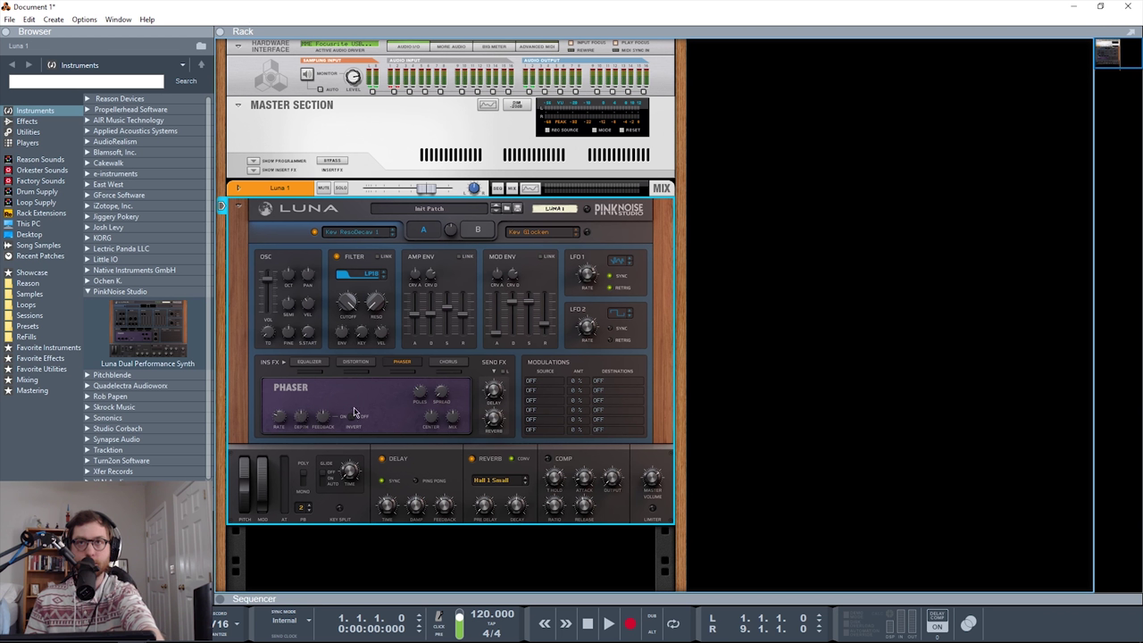
Turn the Phaser on, raise its amount to 100 %, lower its centre and change its rate
click(420, 372)
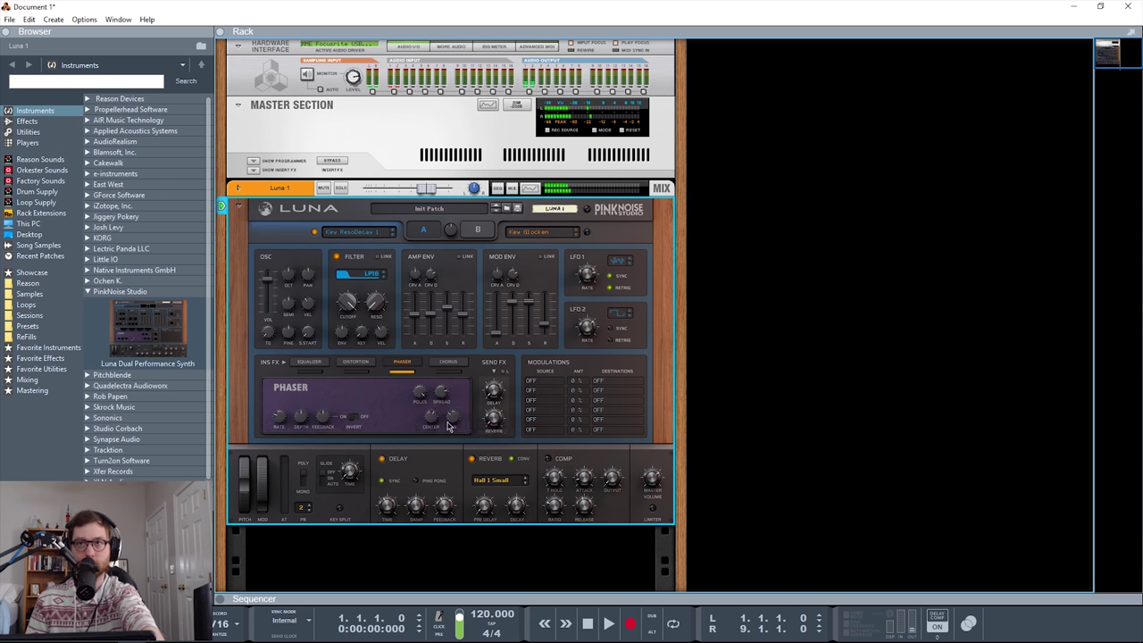
drag(454, 429, 460, 344)
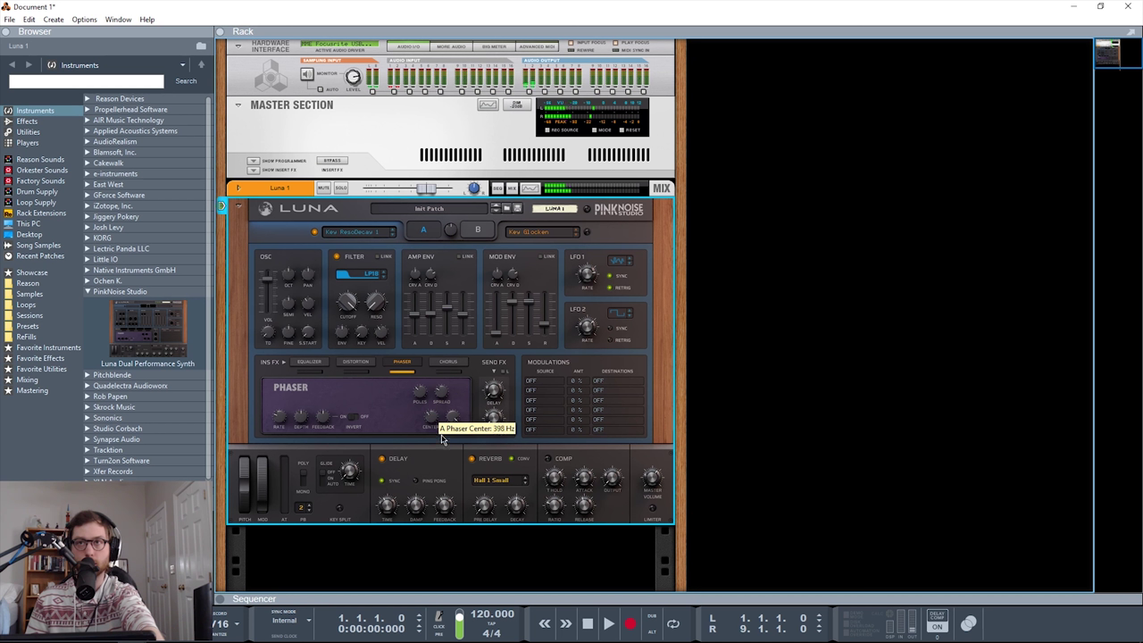
drag(441, 437, 442, 449)
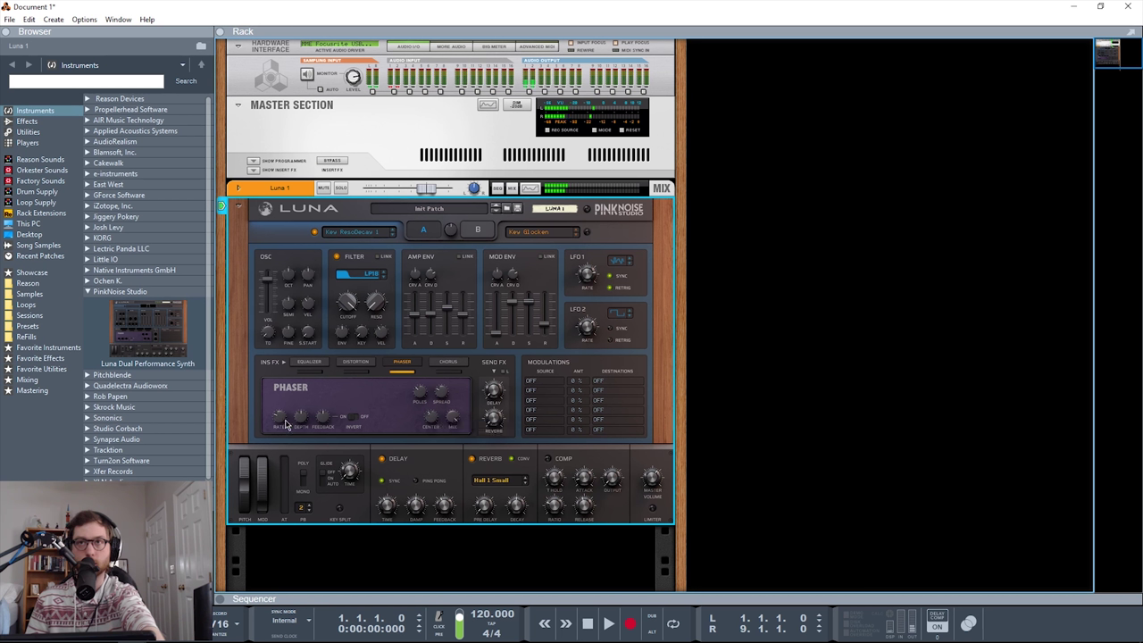
drag(286, 425, 286, 376)
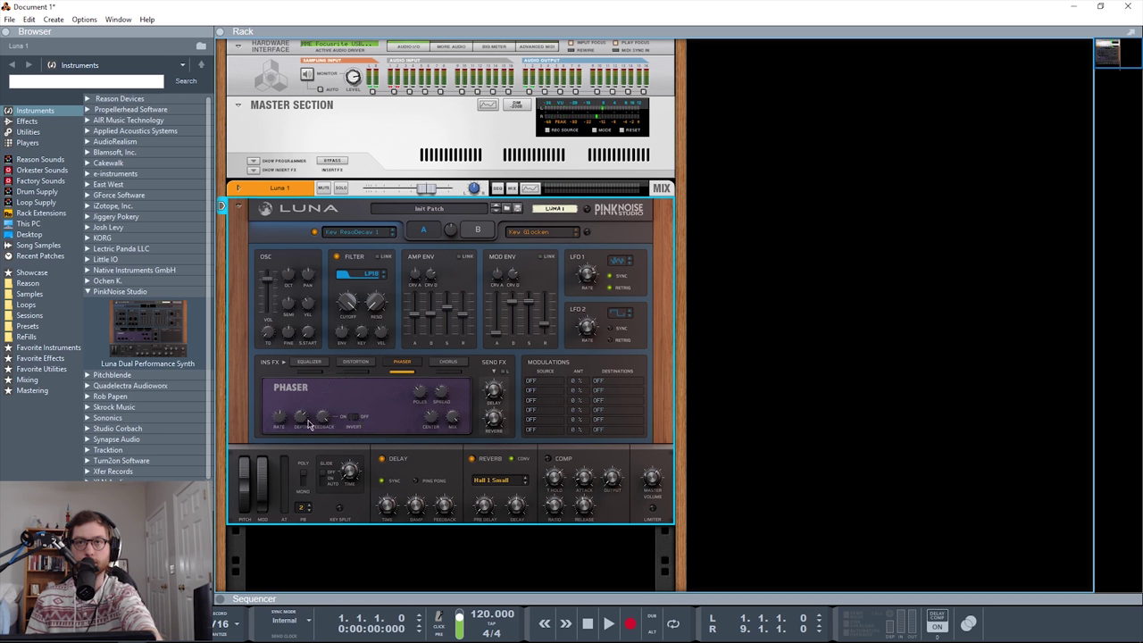
Switch the insert to Chorus and sweep its rate between 10.00 Hz and its minimum
click(447, 362)
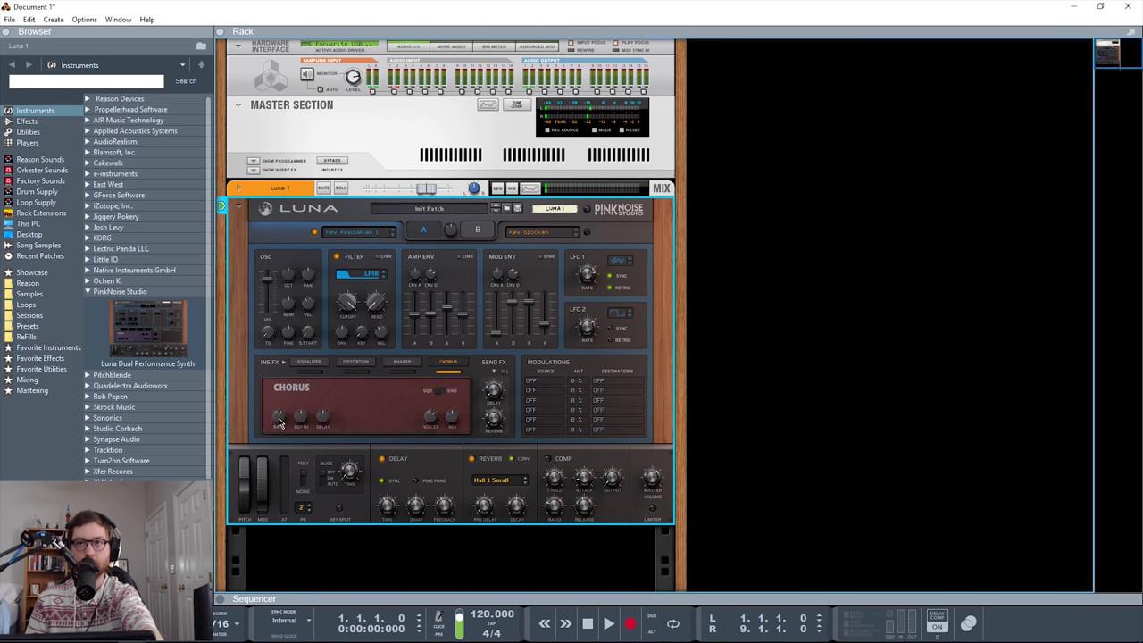
drag(283, 408, 282, 370)
drag(273, 410, 297, 550)
drag(291, 430, 310, 397)
Toggle the chorus modulation between square and sine and cut its voices to 1
mouse_move(324, 418)
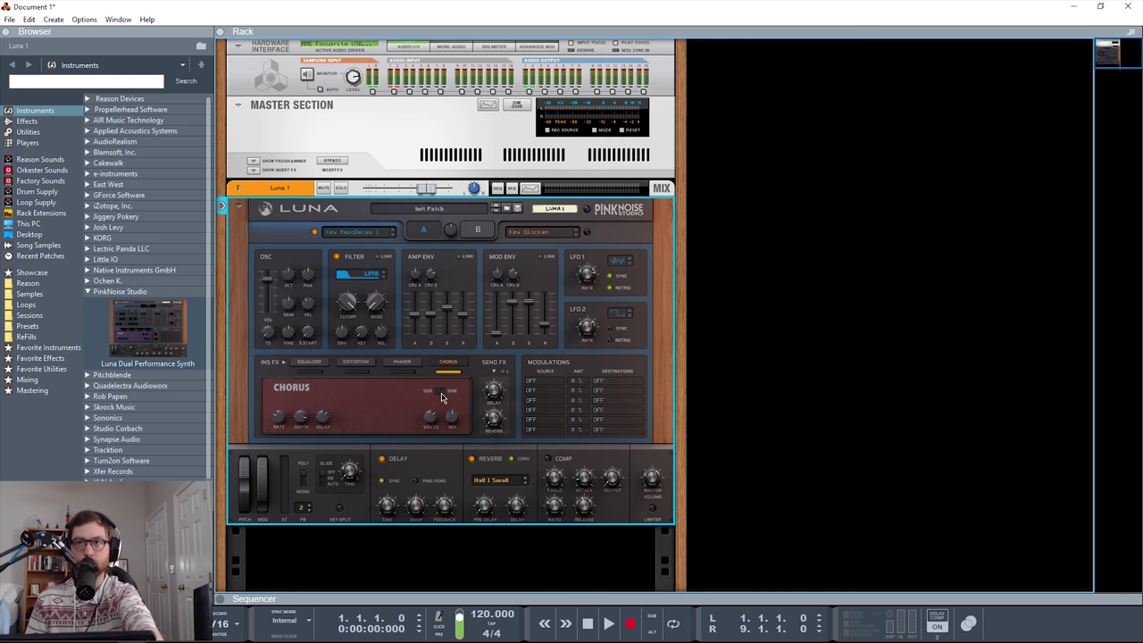
mouse_move(439, 398)
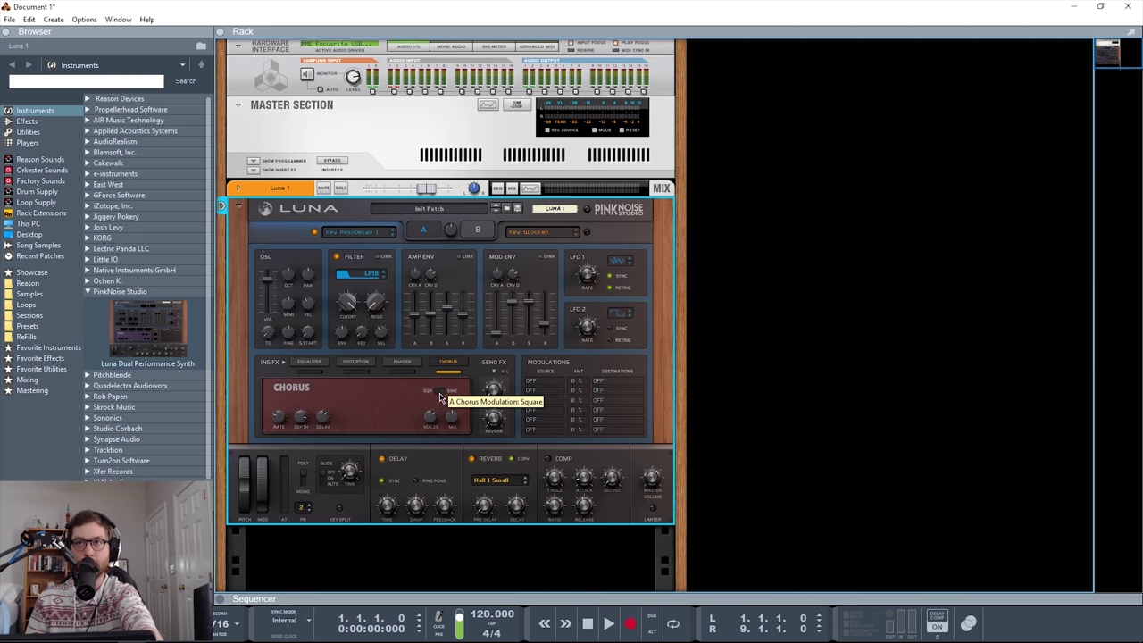
click(432, 394)
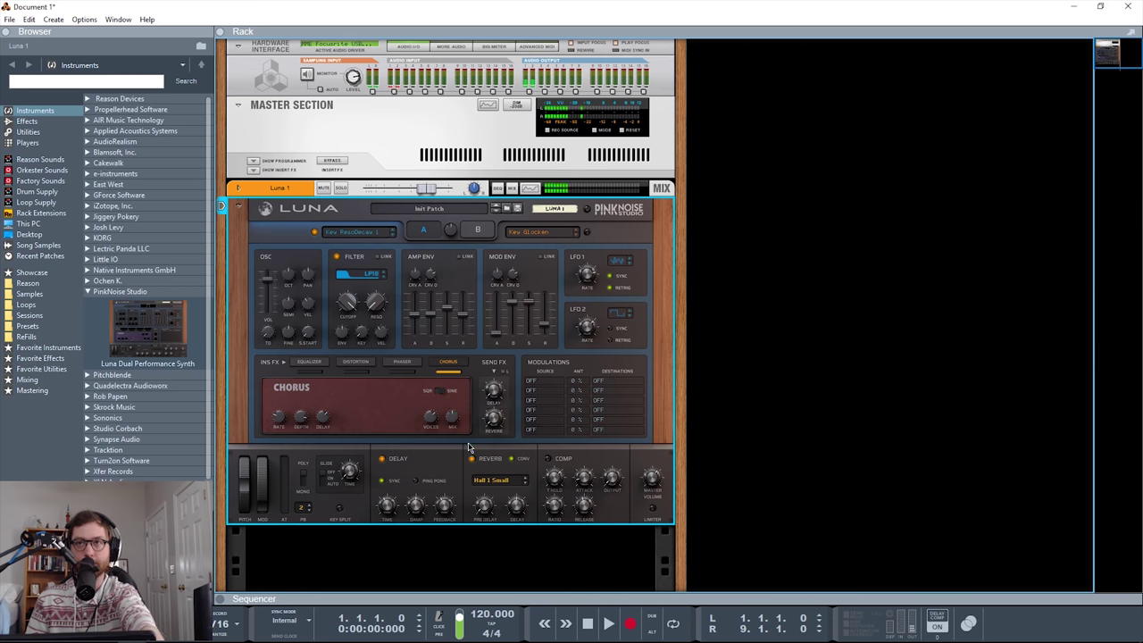
mouse_move(430, 412)
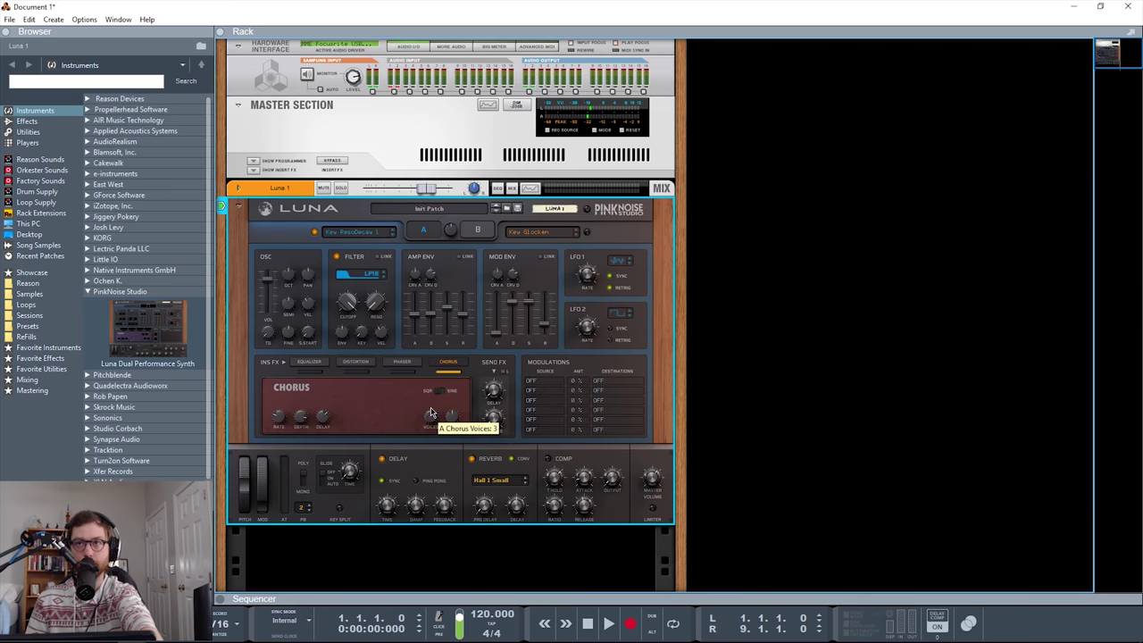
drag(437, 507, 436, 426)
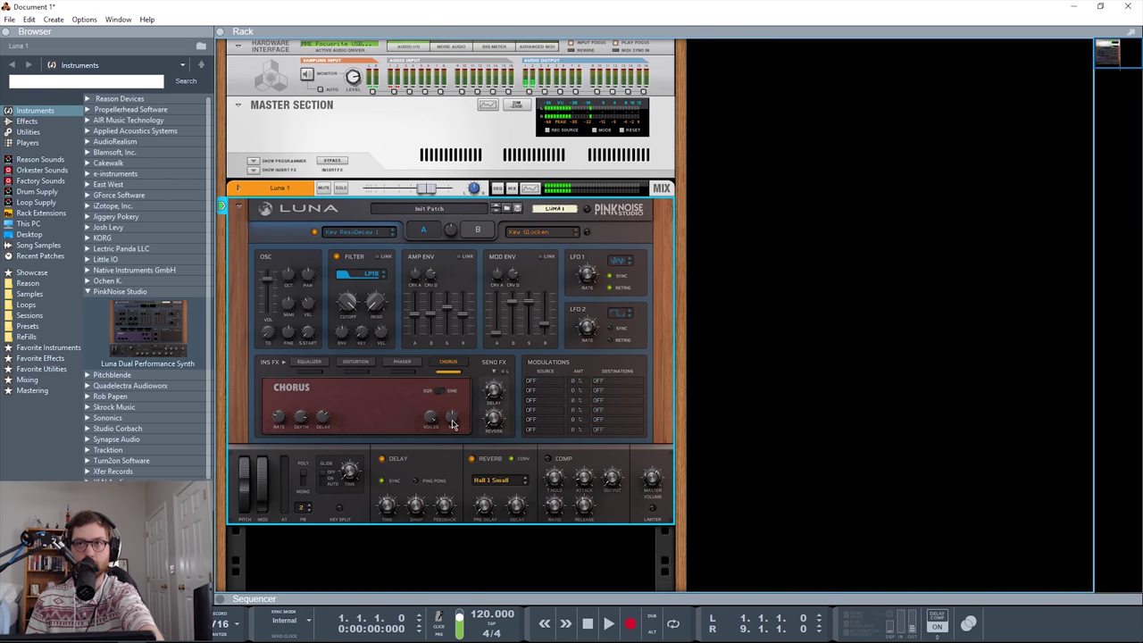
mouse_move(456, 433)
mouse_move(279, 412)
mouse_move(284, 432)
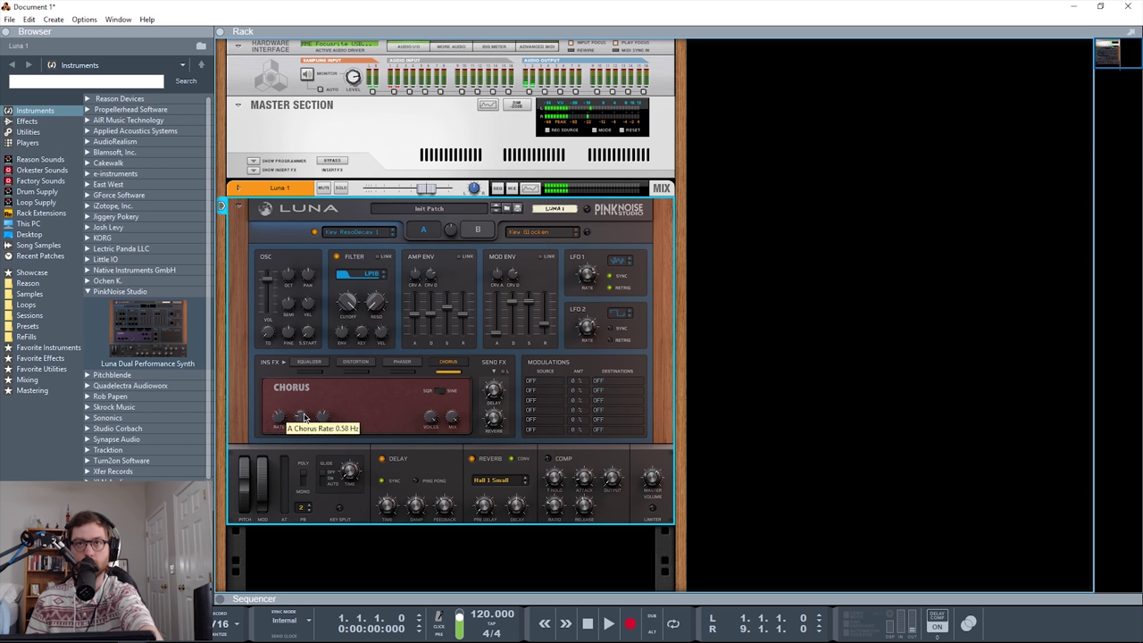
mouse_move(427, 420)
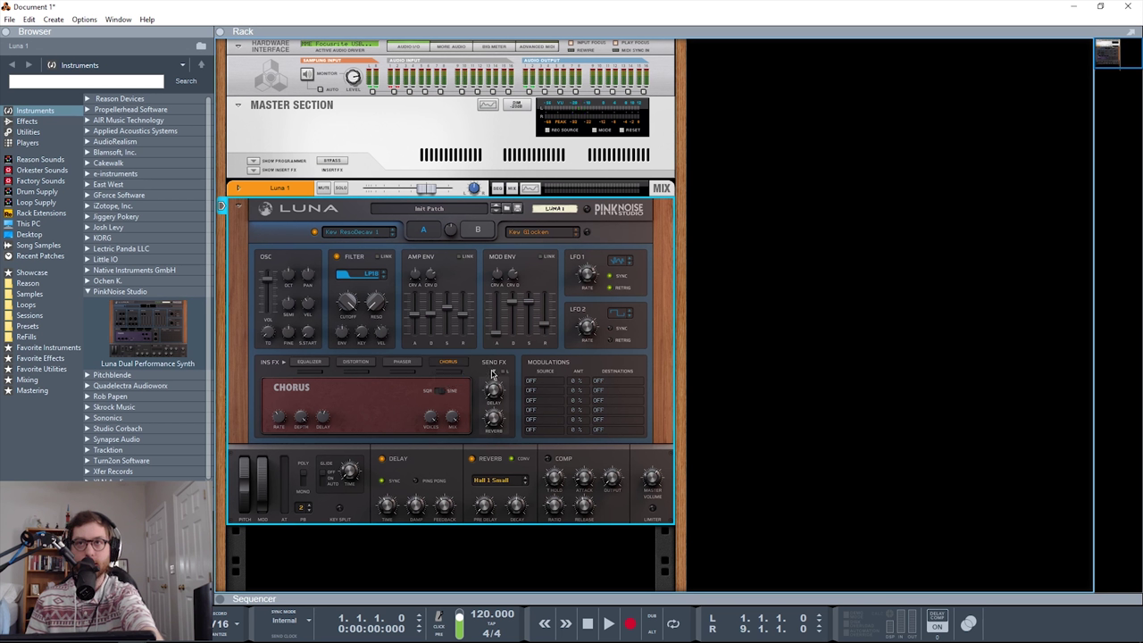
Check slot 1's source and destination lists, leaving both Off, and set its amount to 100 %
mouse_move(498, 402)
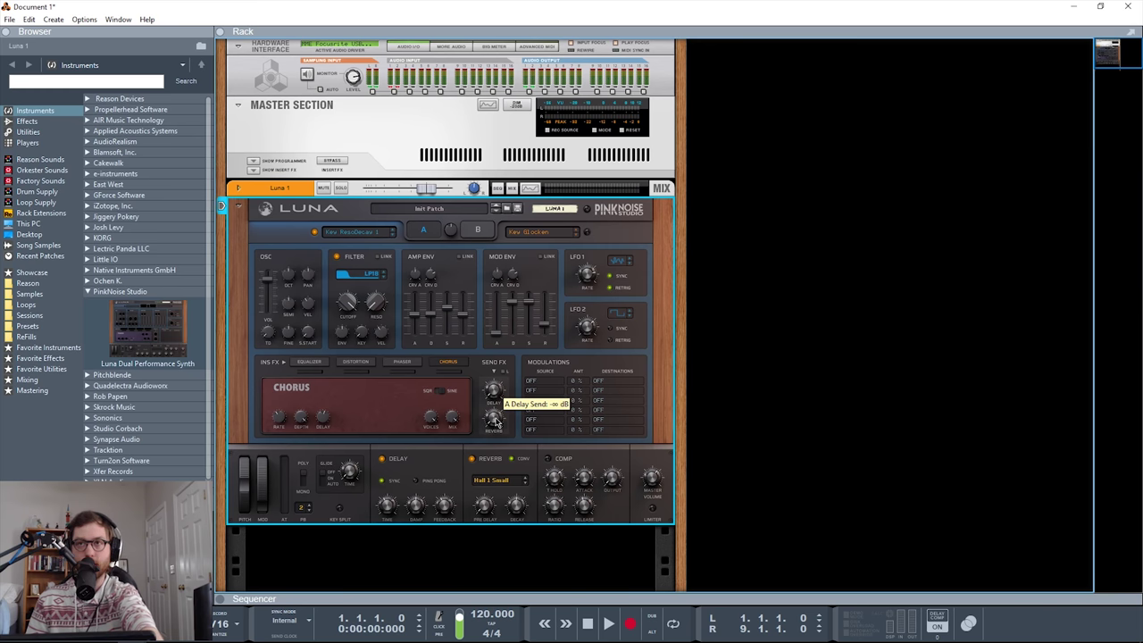
mouse_move(498, 425)
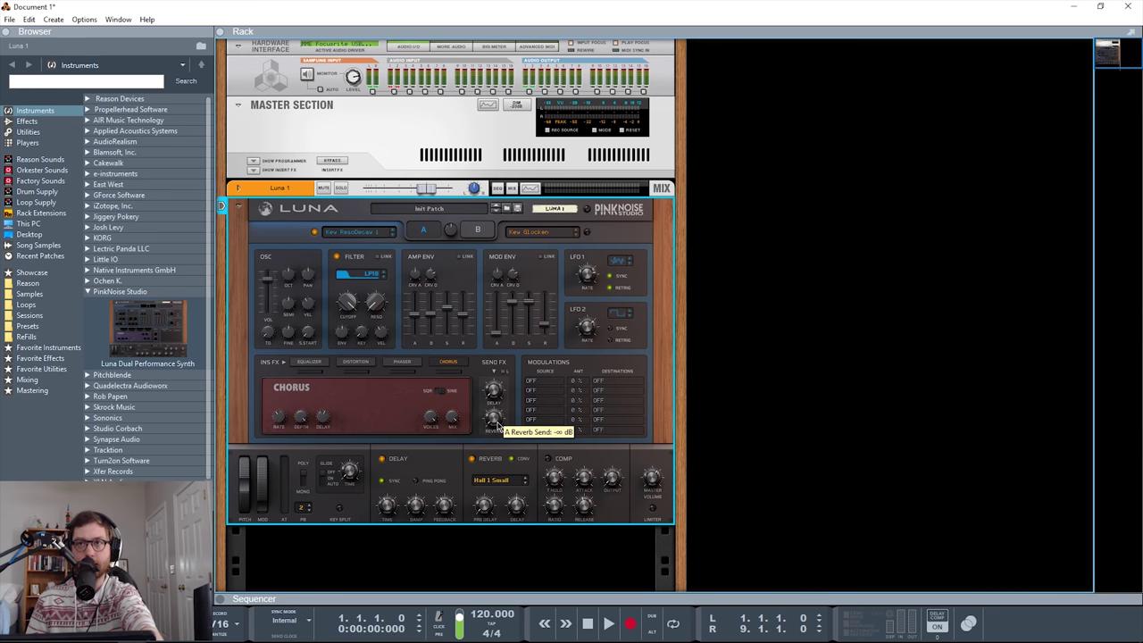
click(534, 382)
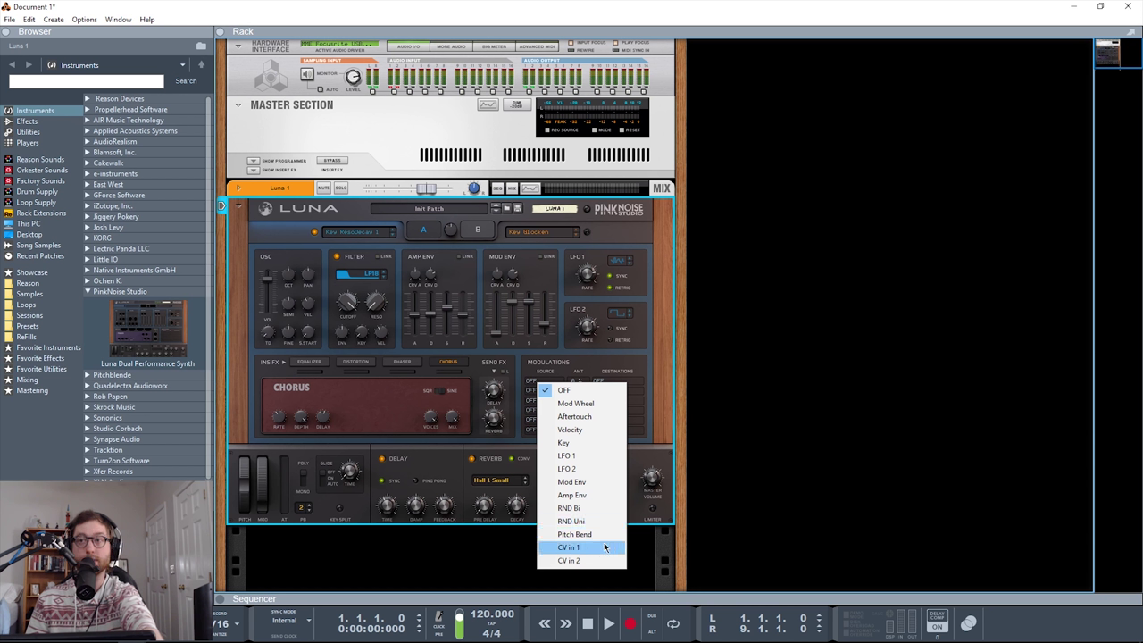
click(784, 506)
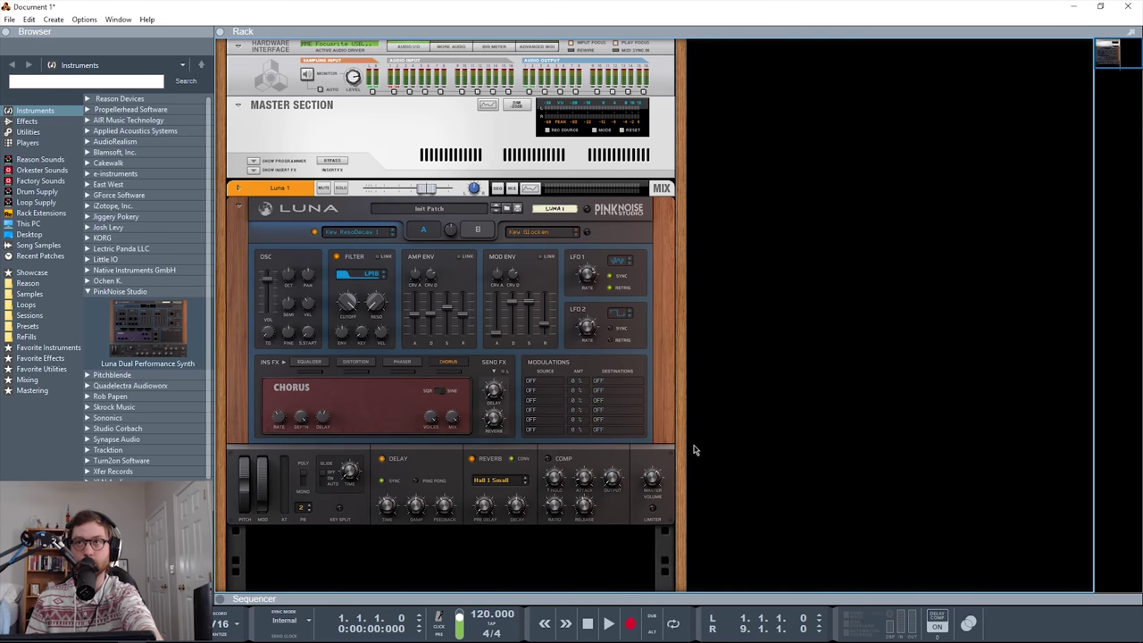
click(598, 382)
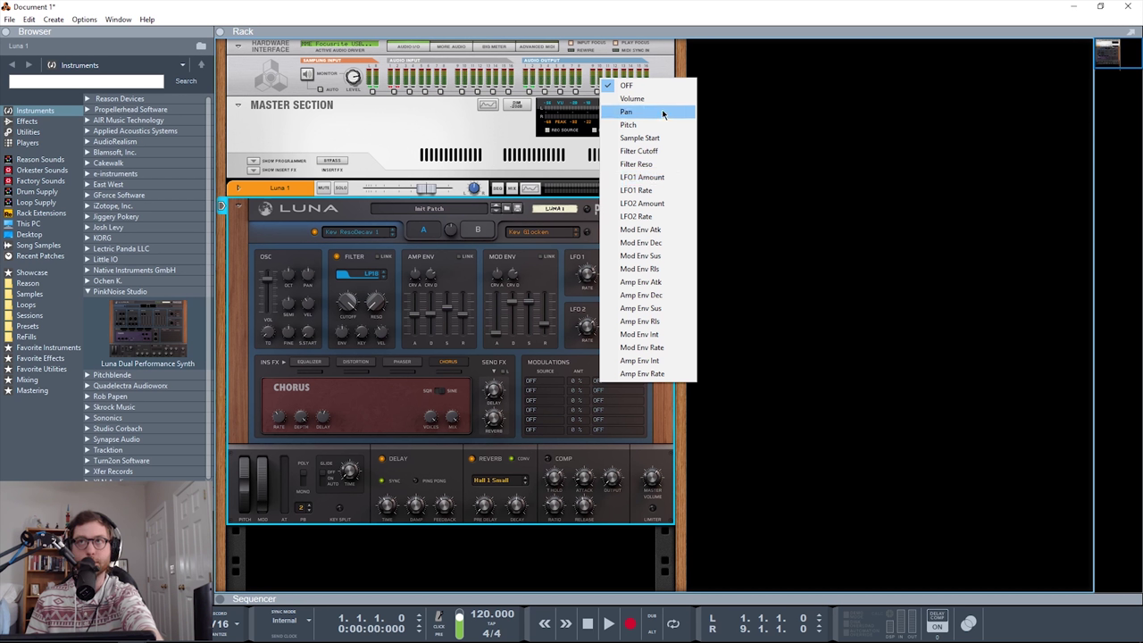
click(737, 190)
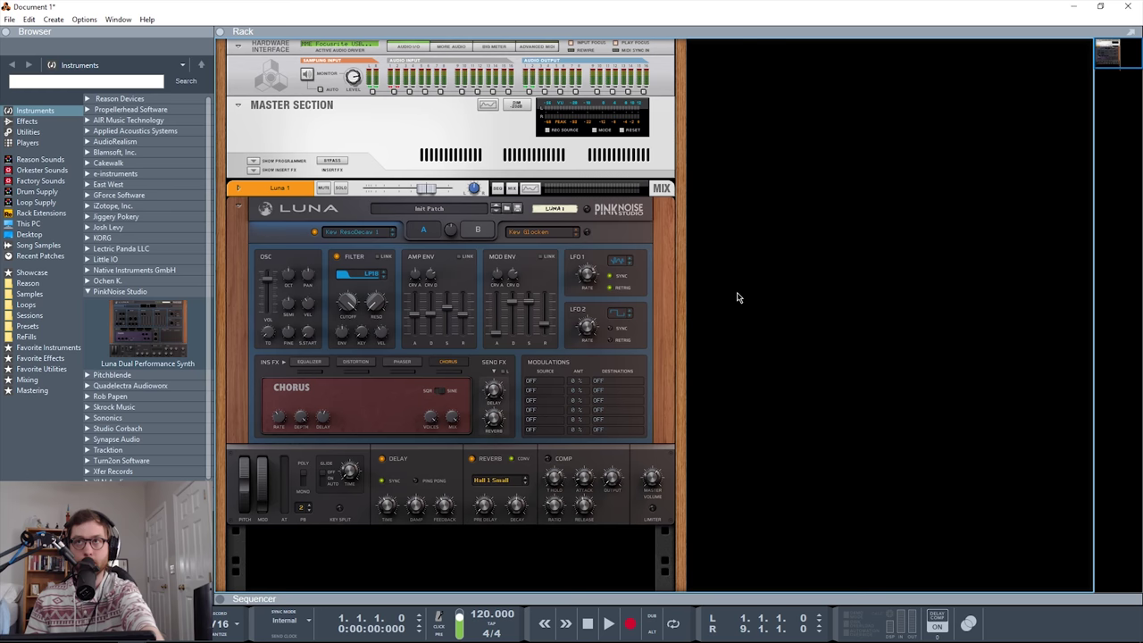
mouse_move(573, 386)
mouse_down()
mouse_move(579, 195)
mouse_move(558, 508)
mouse_move(581, 407)
mouse_up()
Deselect Luna and flip between synth layers A and B, ending on A
click(768, 399)
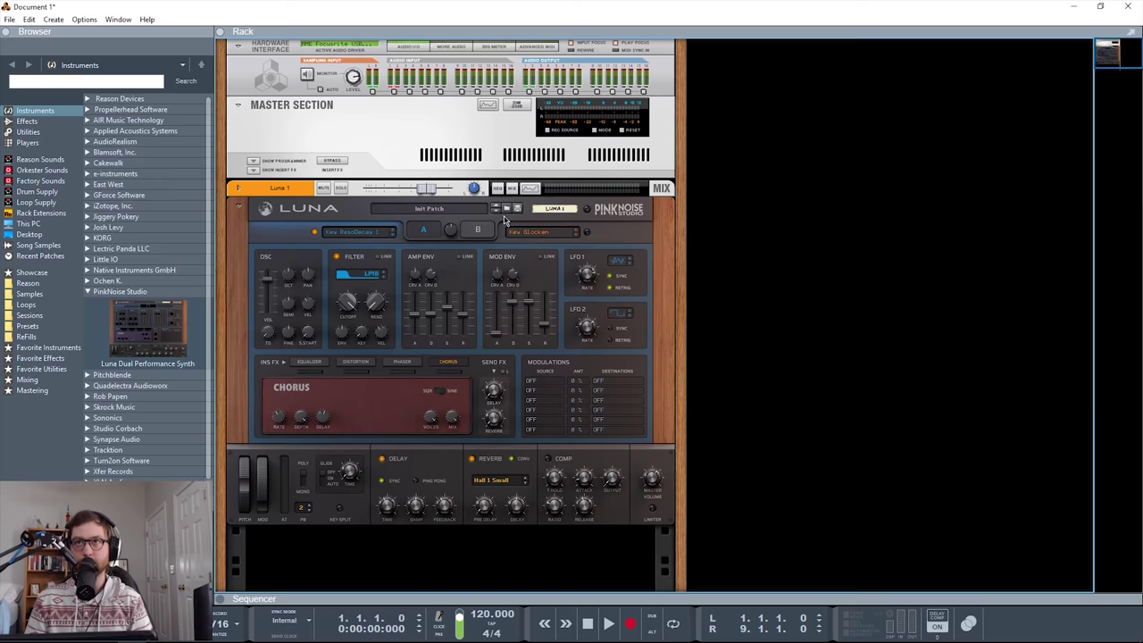
click(478, 230)
click(425, 231)
click(478, 230)
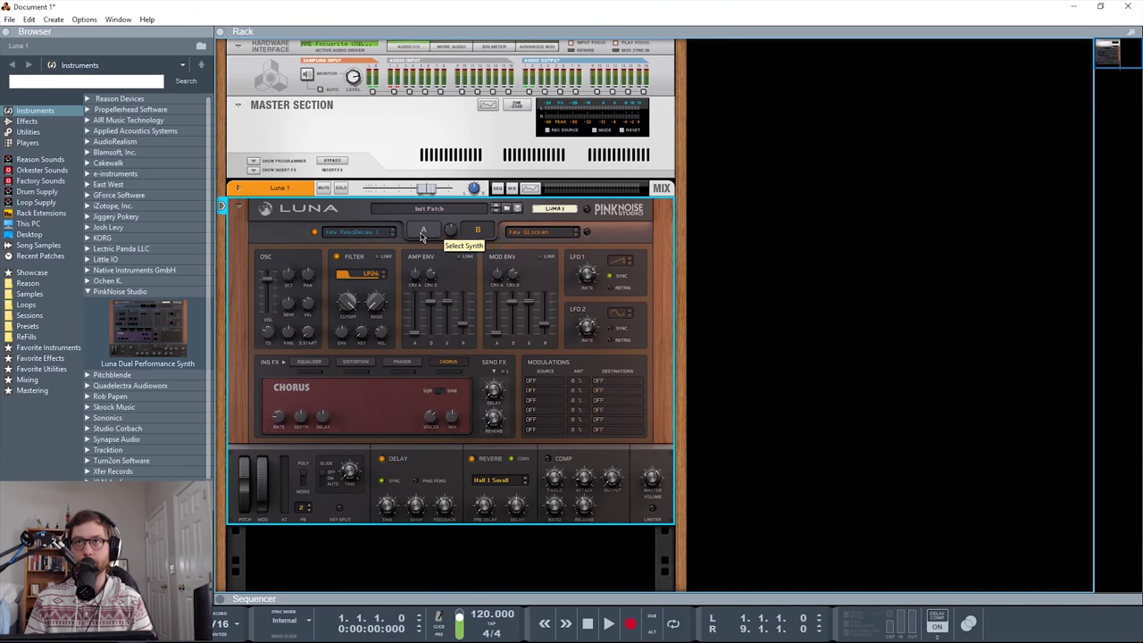
click(423, 231)
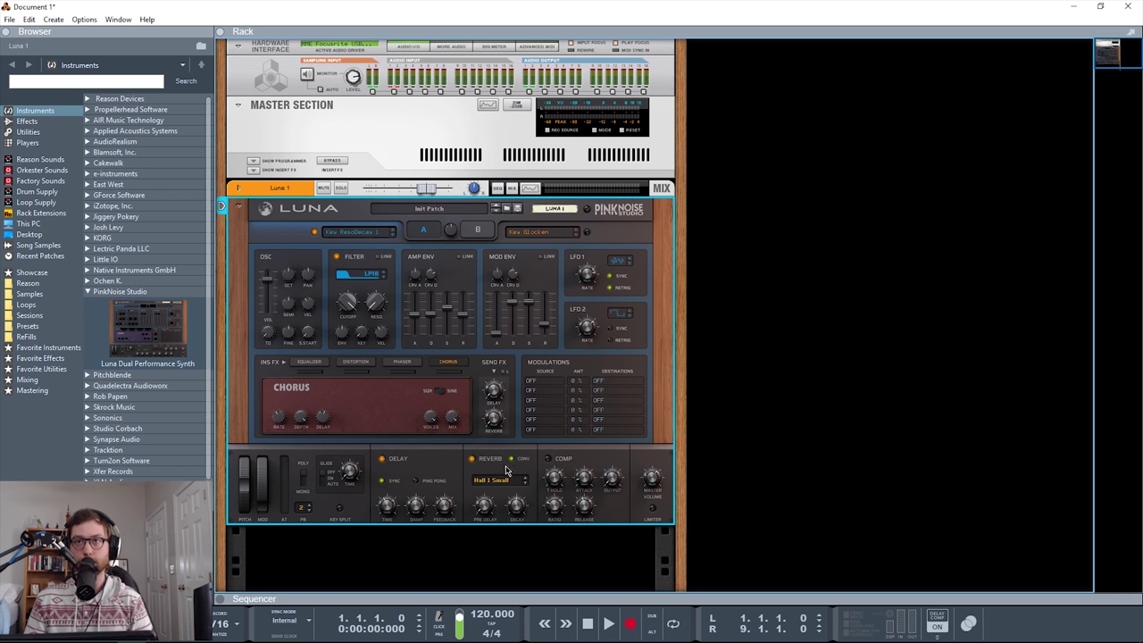
Raise the delay send to -41.5 dB, sync the delay to tempo, and set damping to 12.02 kHz
mouse_move(496, 395)
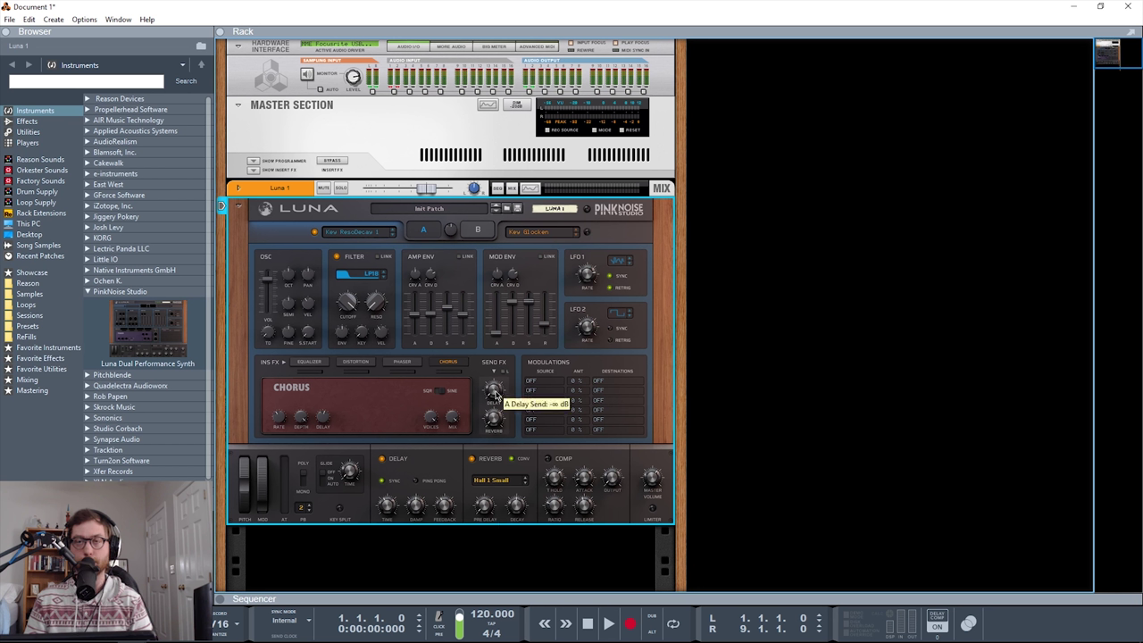
drag(498, 374, 489, 395)
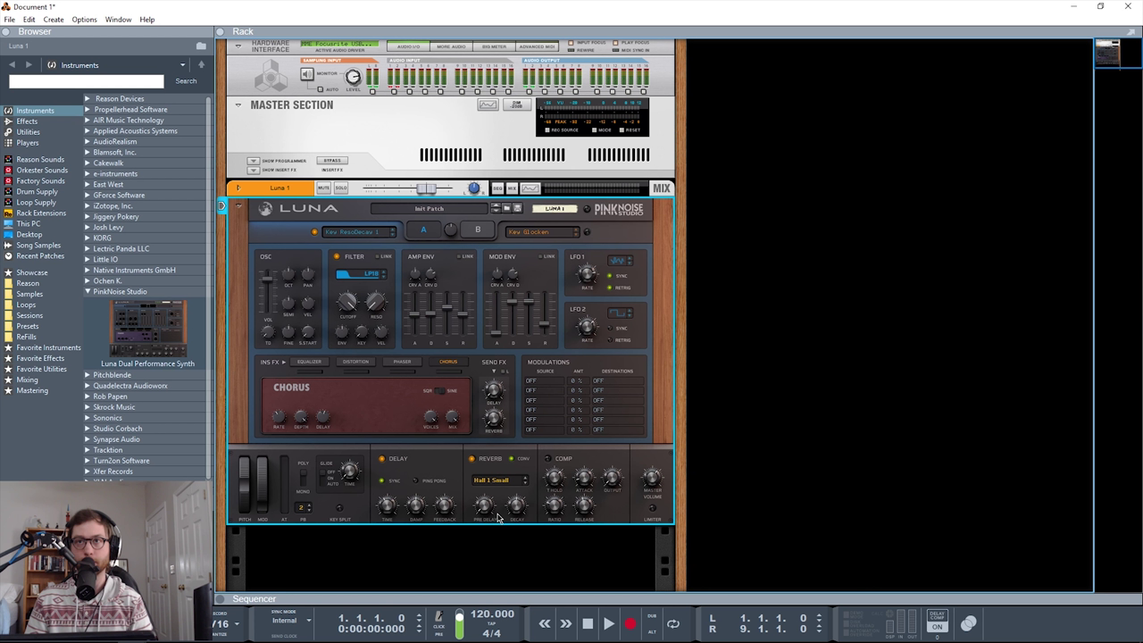
click(382, 481)
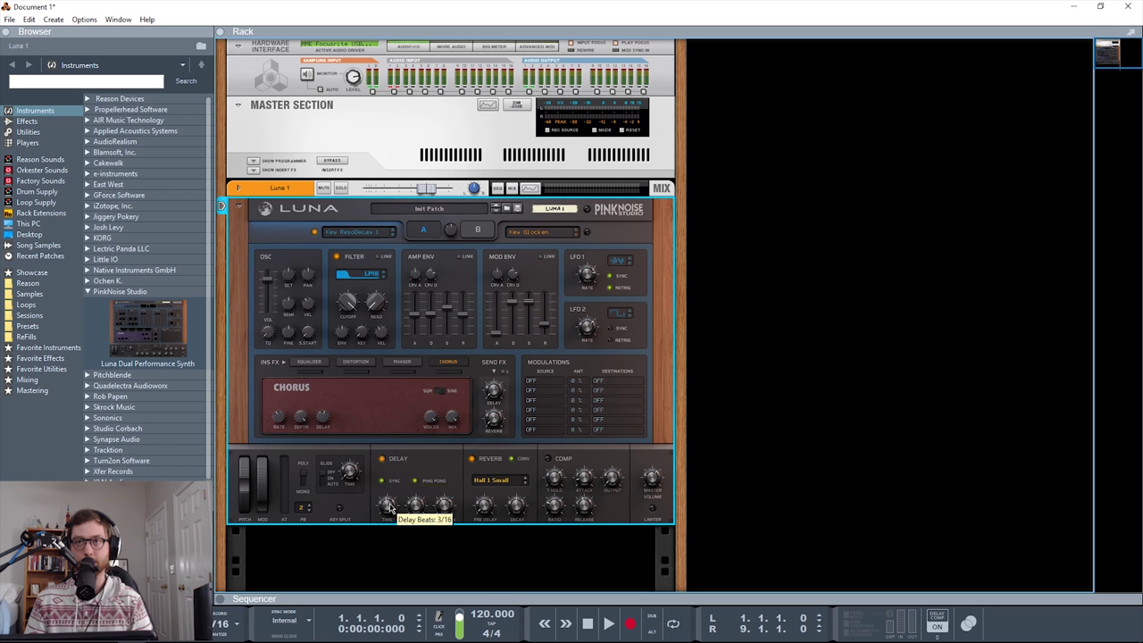
drag(425, 518, 406, 485)
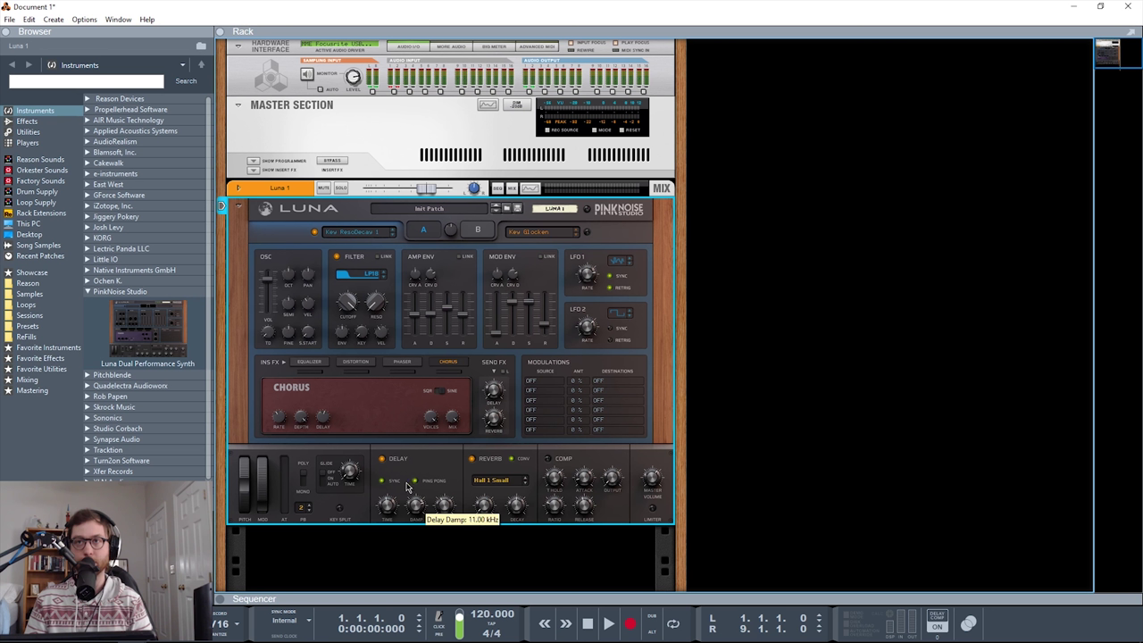
Keep the Hall 1 Small reverb algorithm and raise the reverb pre-delay to about 14.6 ms
click(497, 482)
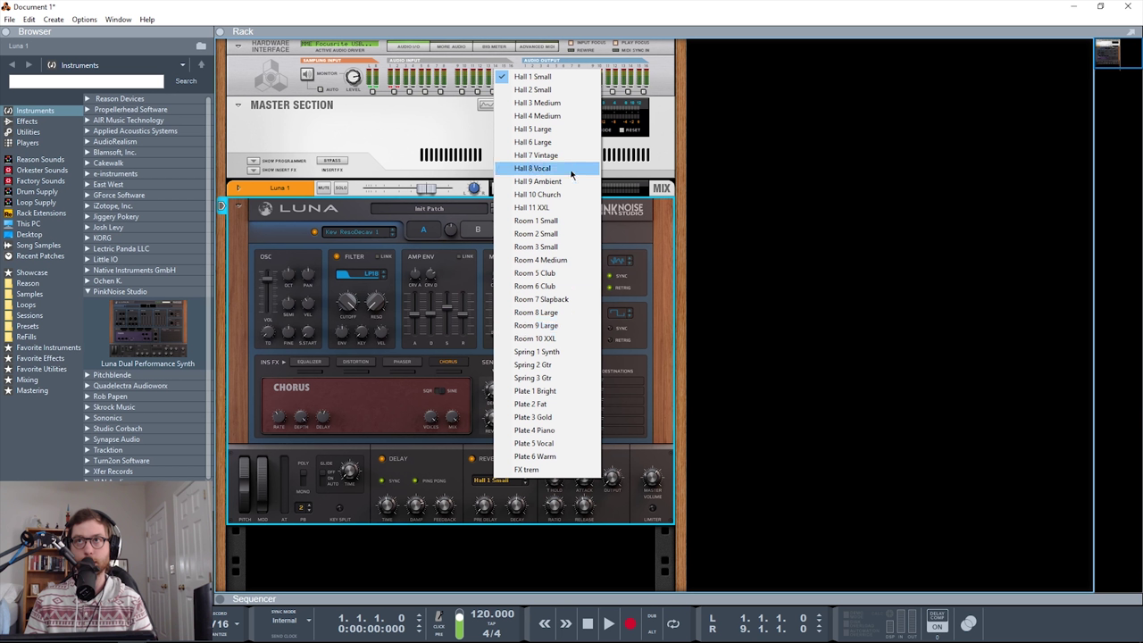
click(783, 396)
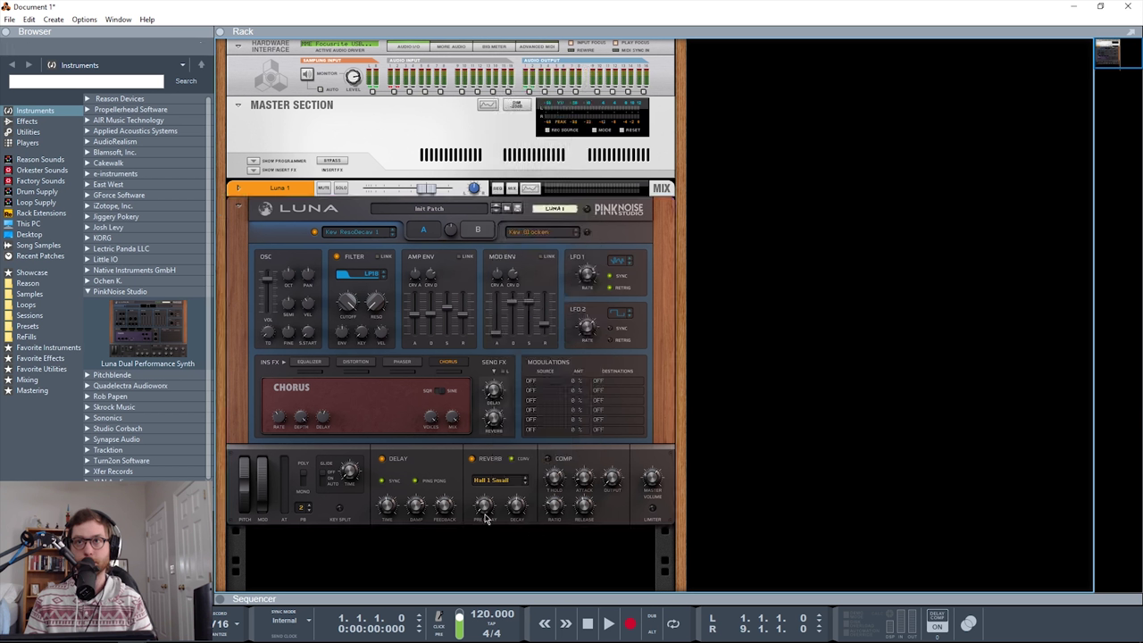
drag(488, 507, 487, 493)
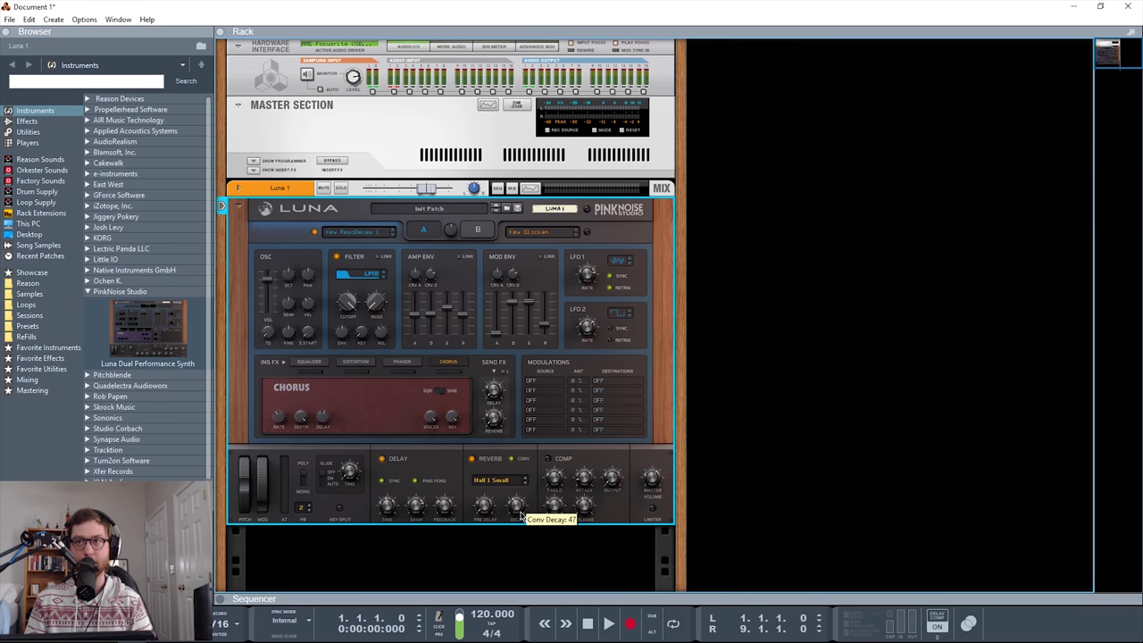
In algorithmic mode, lower the reverb time to about 40 %, then switch back to convolution mode
click(512, 459)
drag(530, 487, 484, 474)
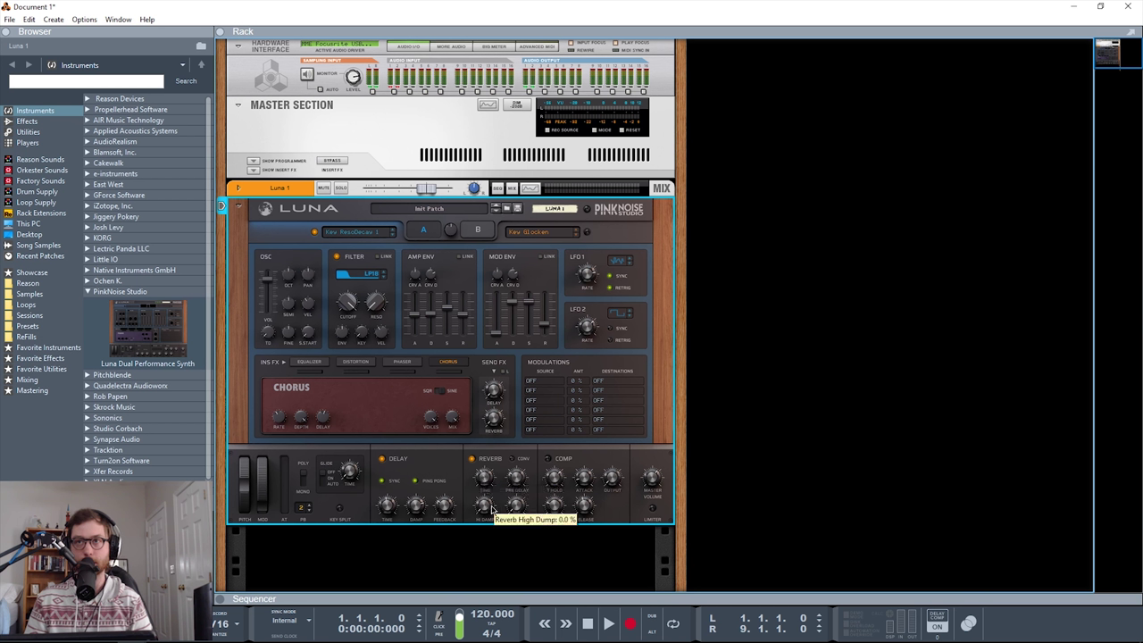
click(512, 459)
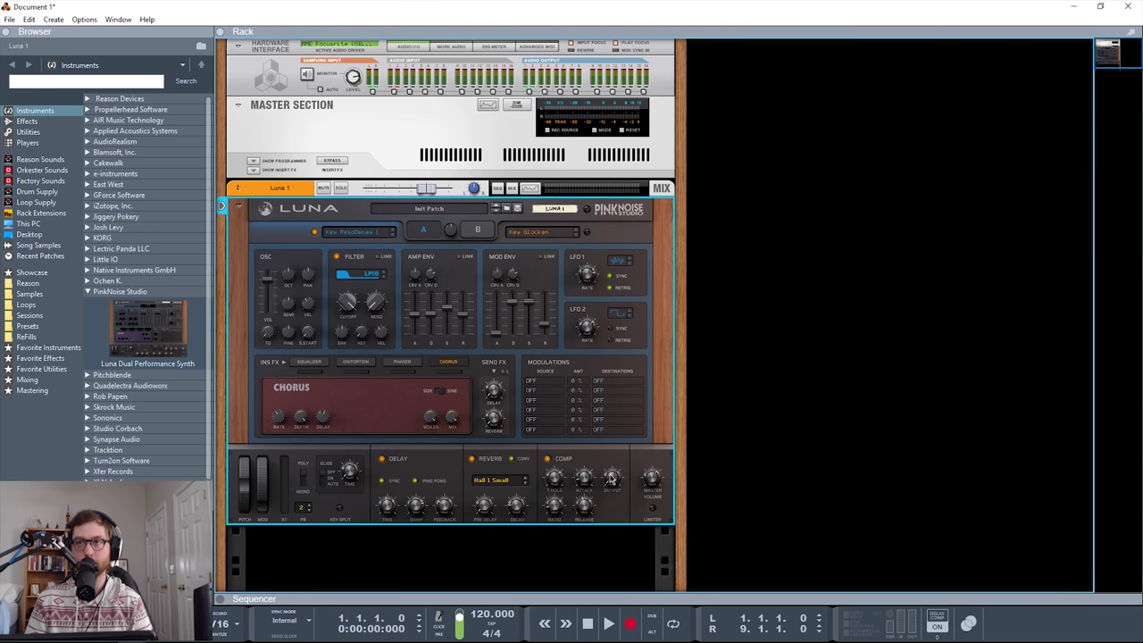
Nudge Luna's compressor output knob up to 0.2 dB
mouse_move(612, 479)
drag(625, 496, 622, 489)
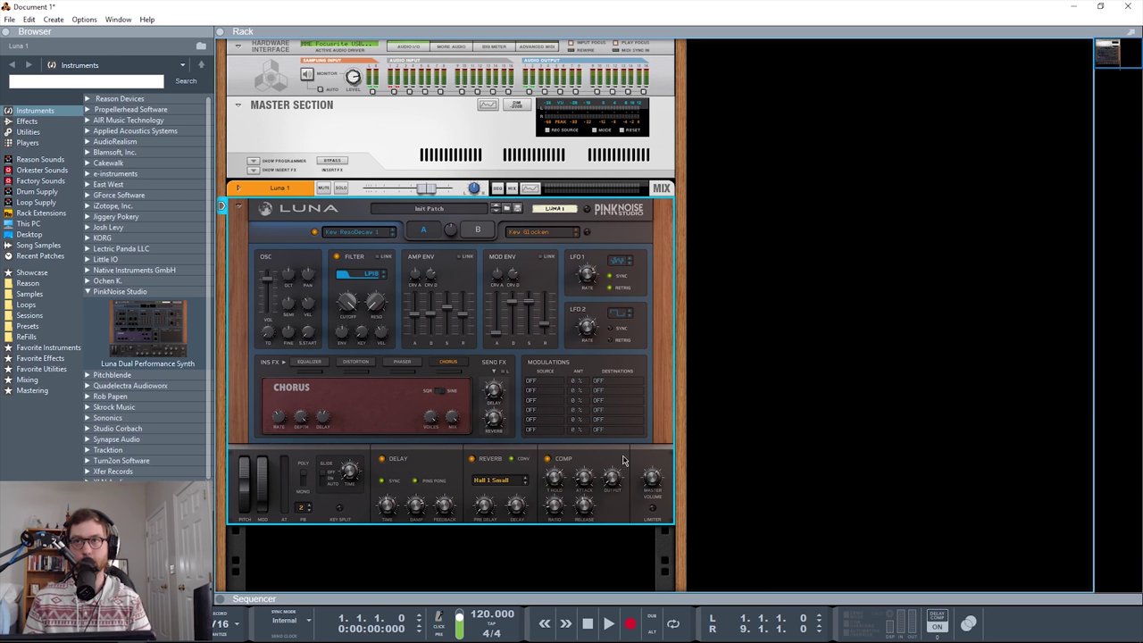
click(728, 474)
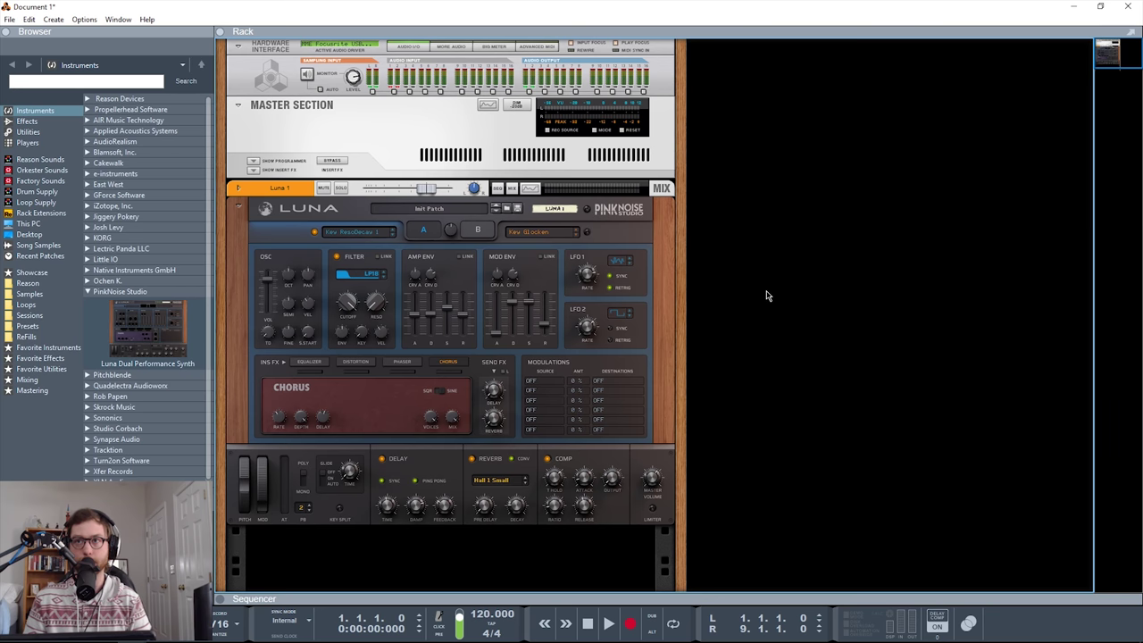
Turn the master limiter on and back off, leaving it disabled
click(651, 478)
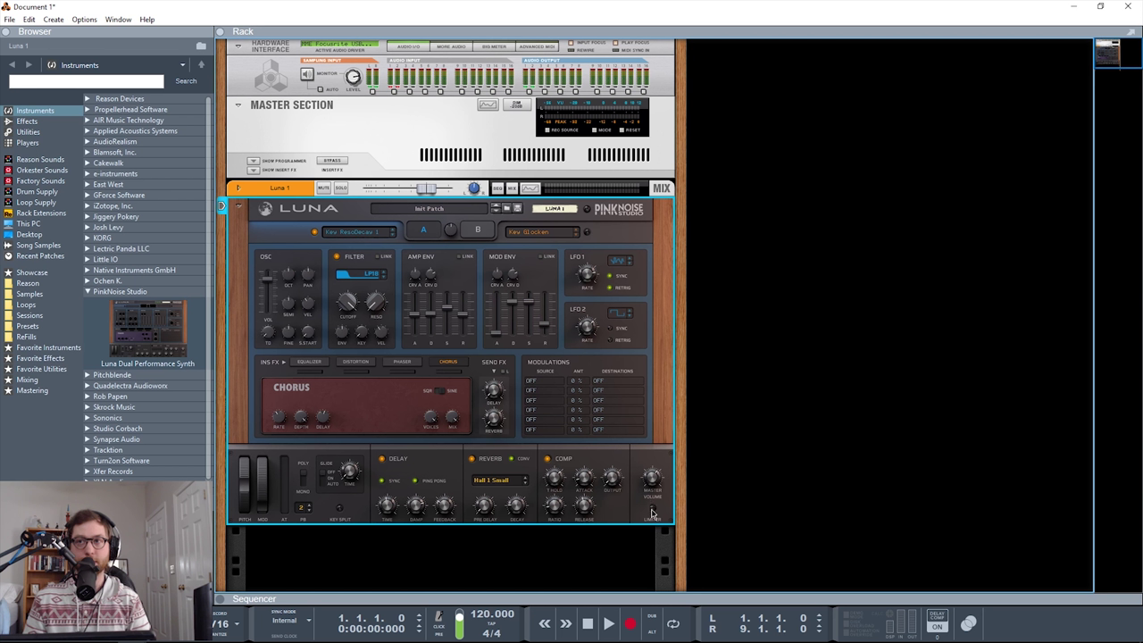
click(651, 509)
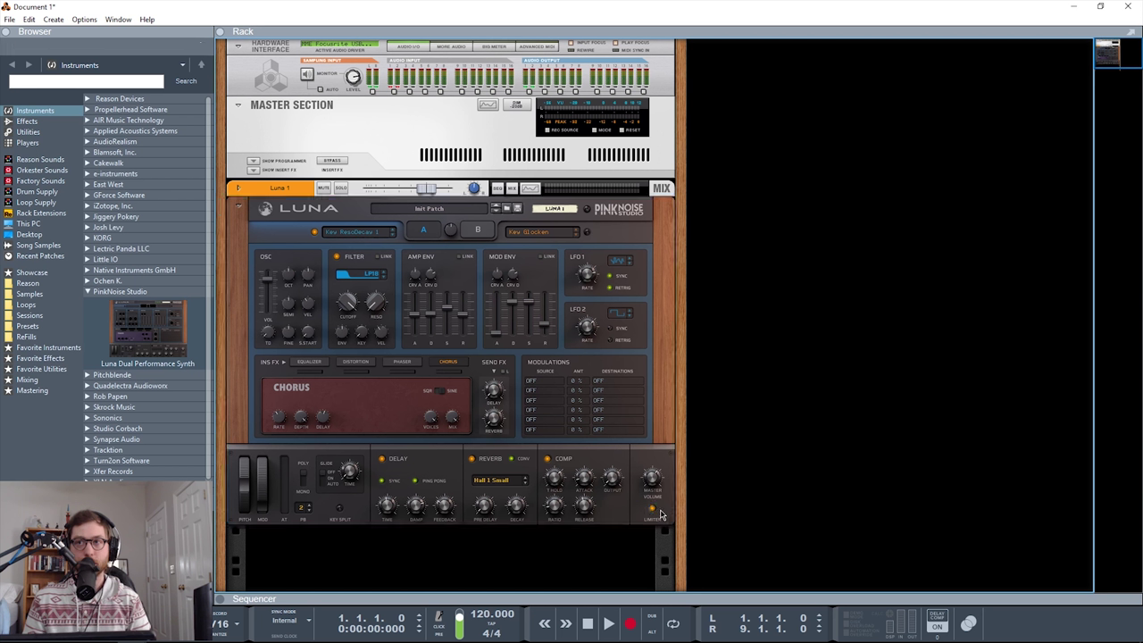
click(657, 510)
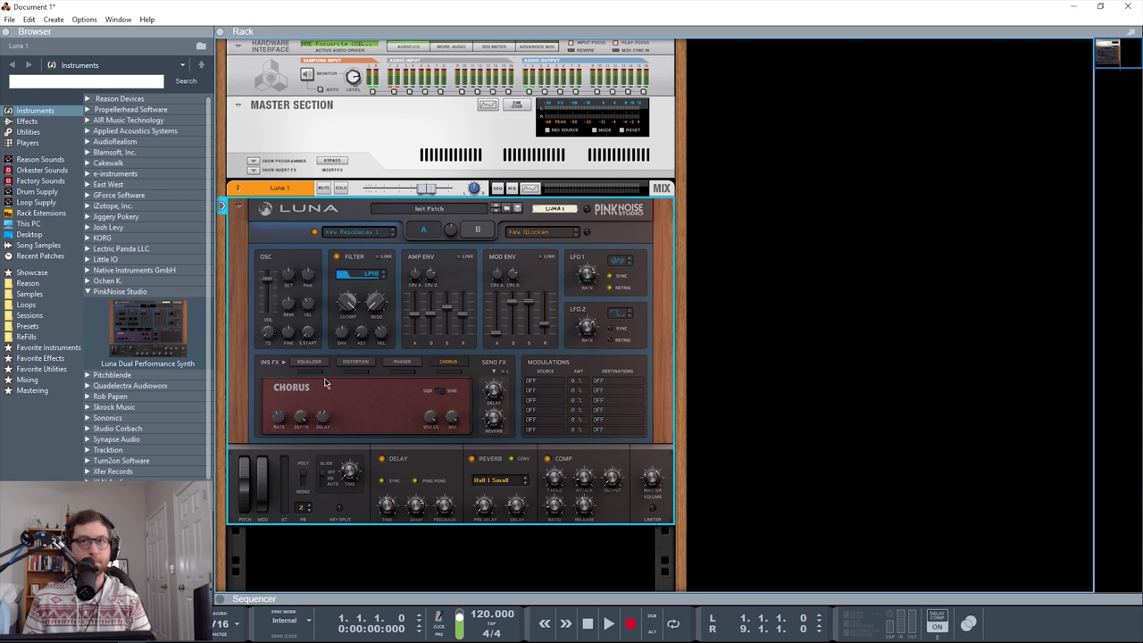
Switch Luna's insert effect from Chorus to Phaser
scroll(415, 365, down, 4)
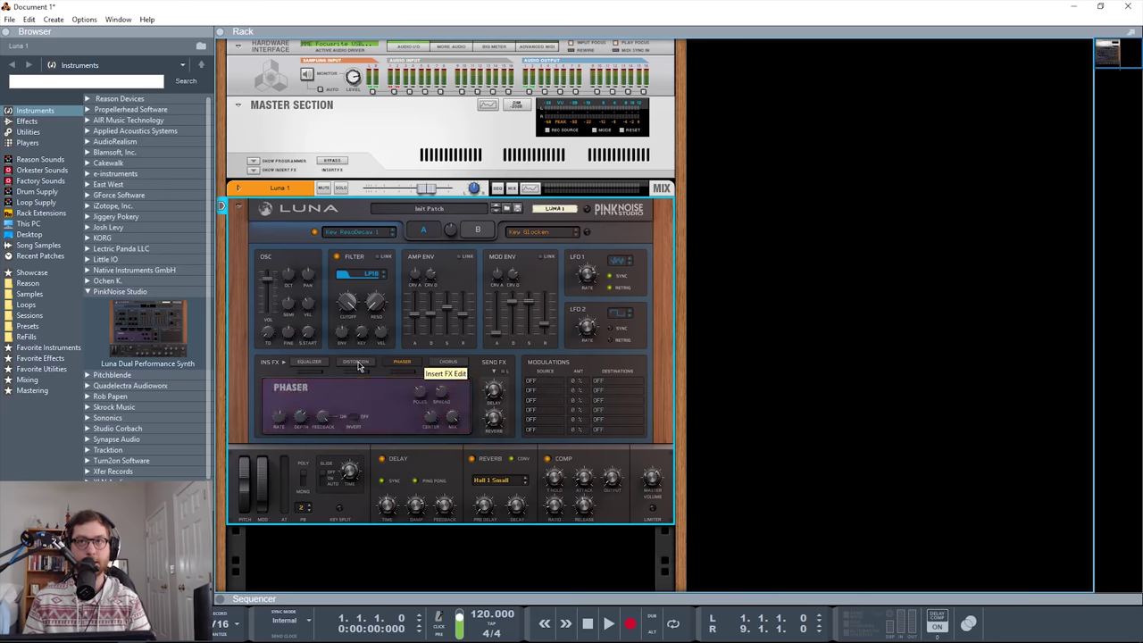
click(419, 364)
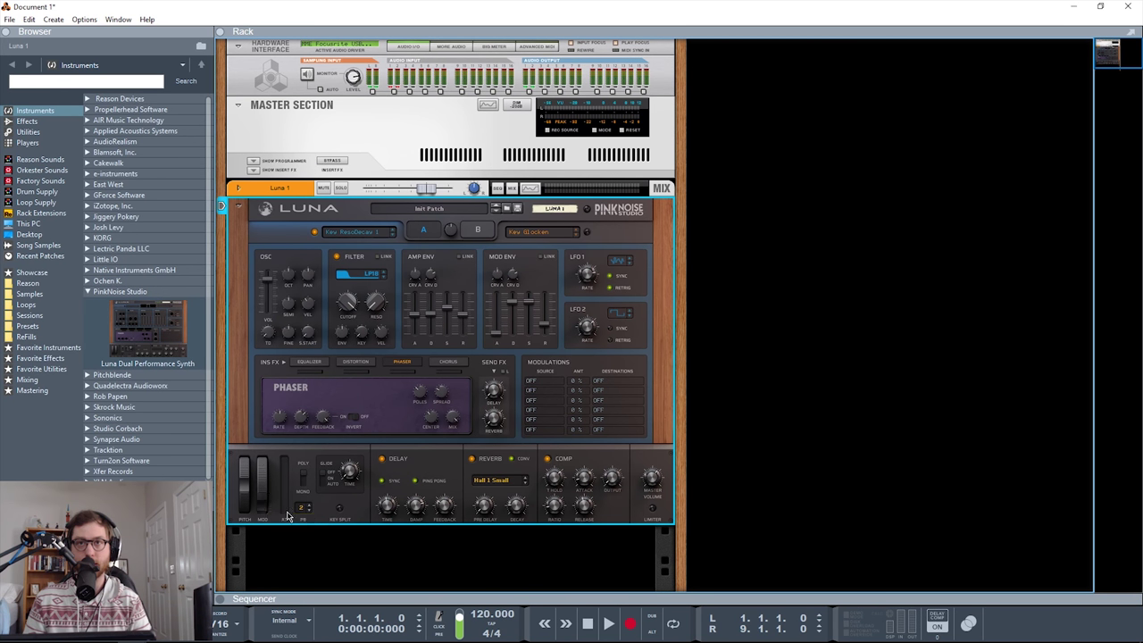
click(296, 566)
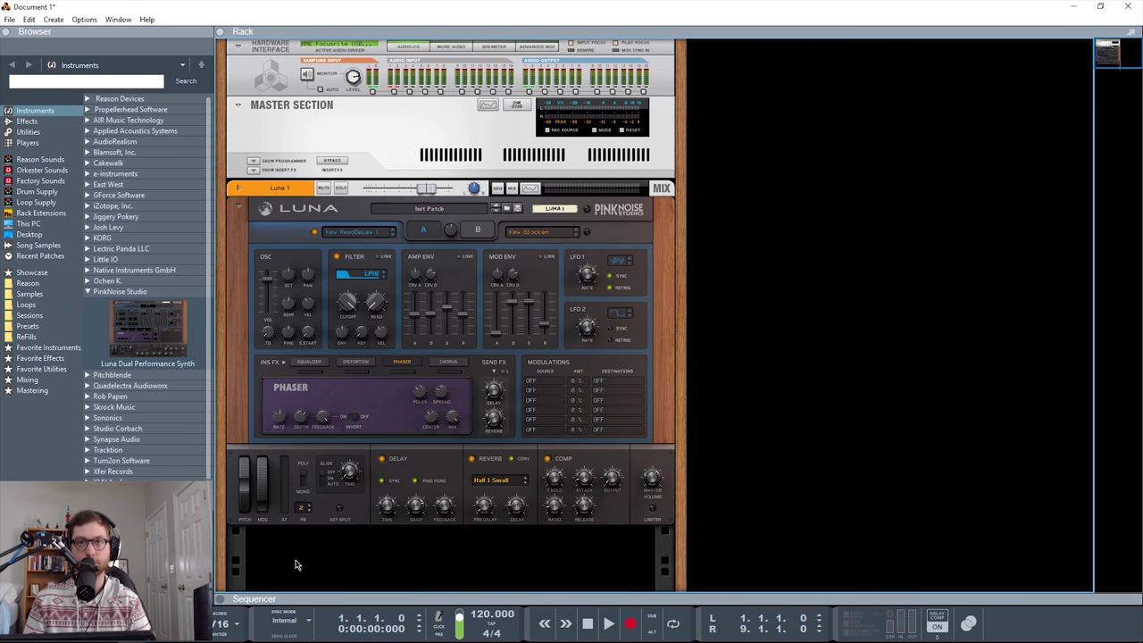
click(325, 522)
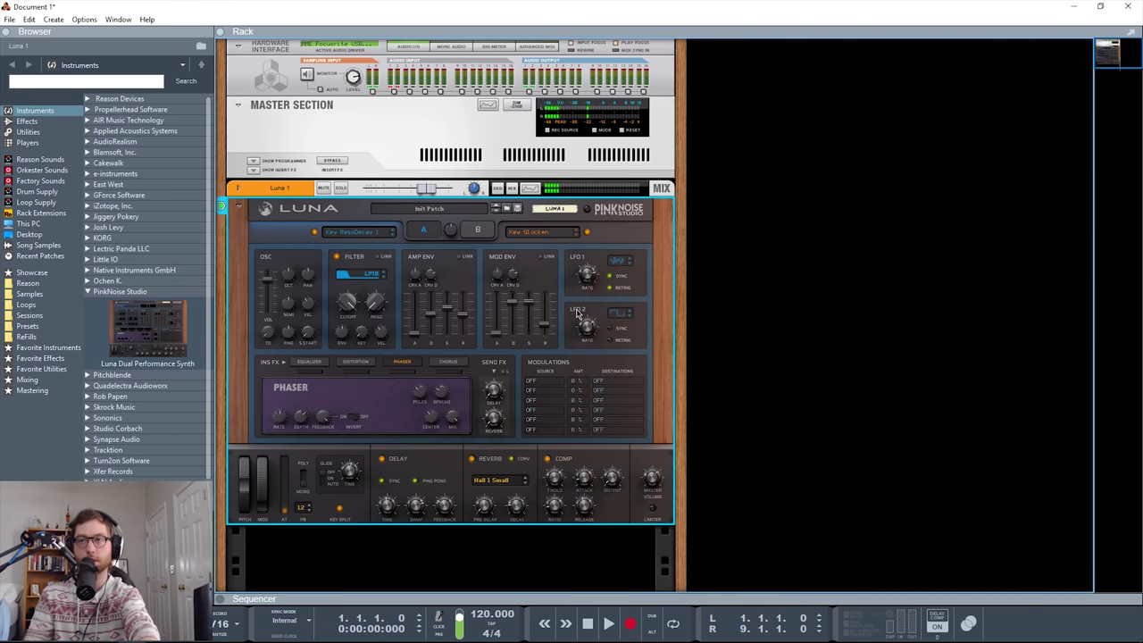
click(482, 234)
click(483, 233)
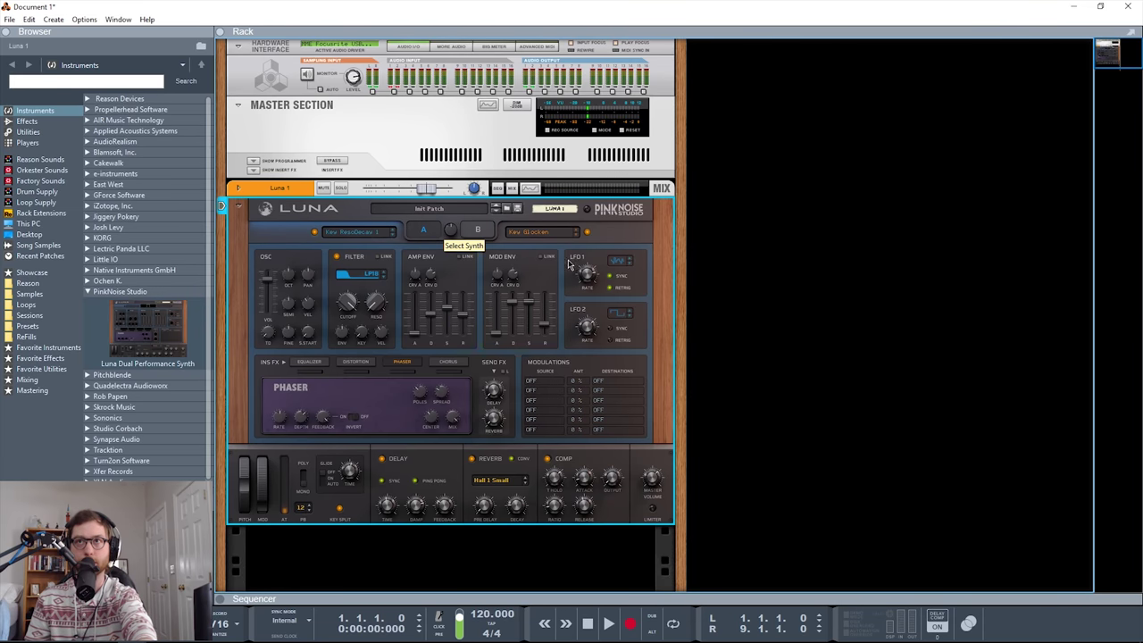
click(484, 234)
click(485, 233)
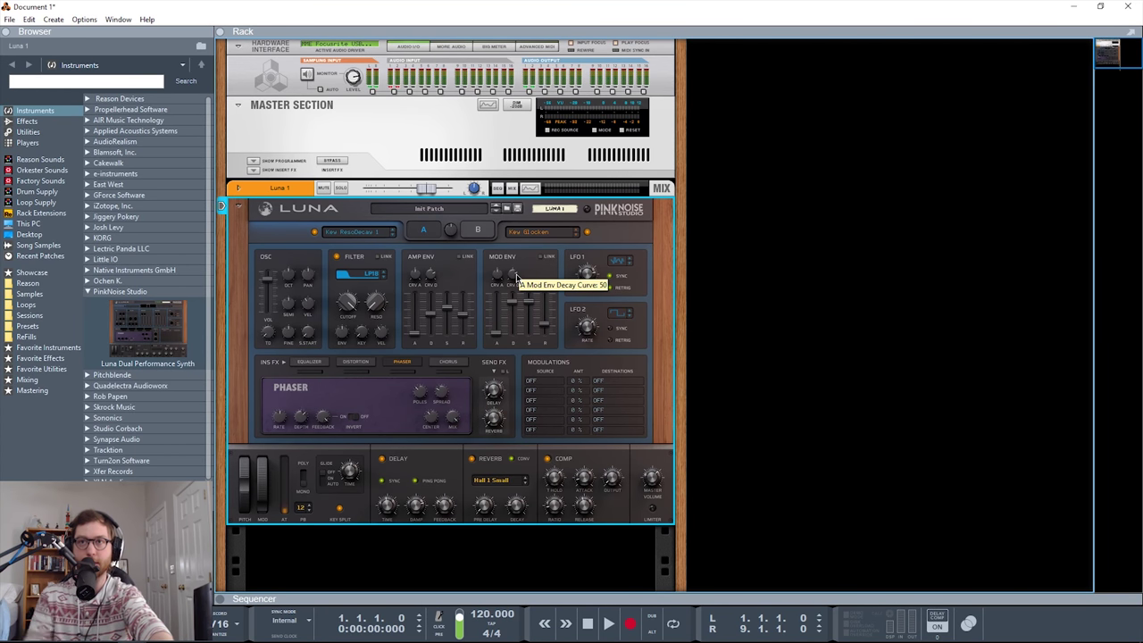
click(483, 234)
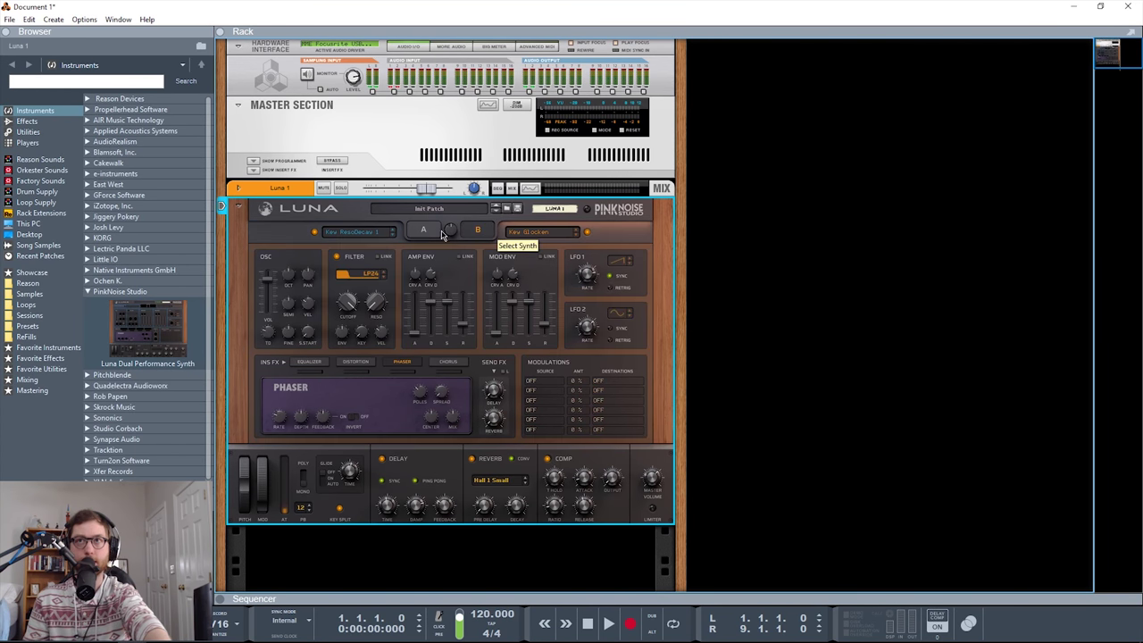
click(483, 234)
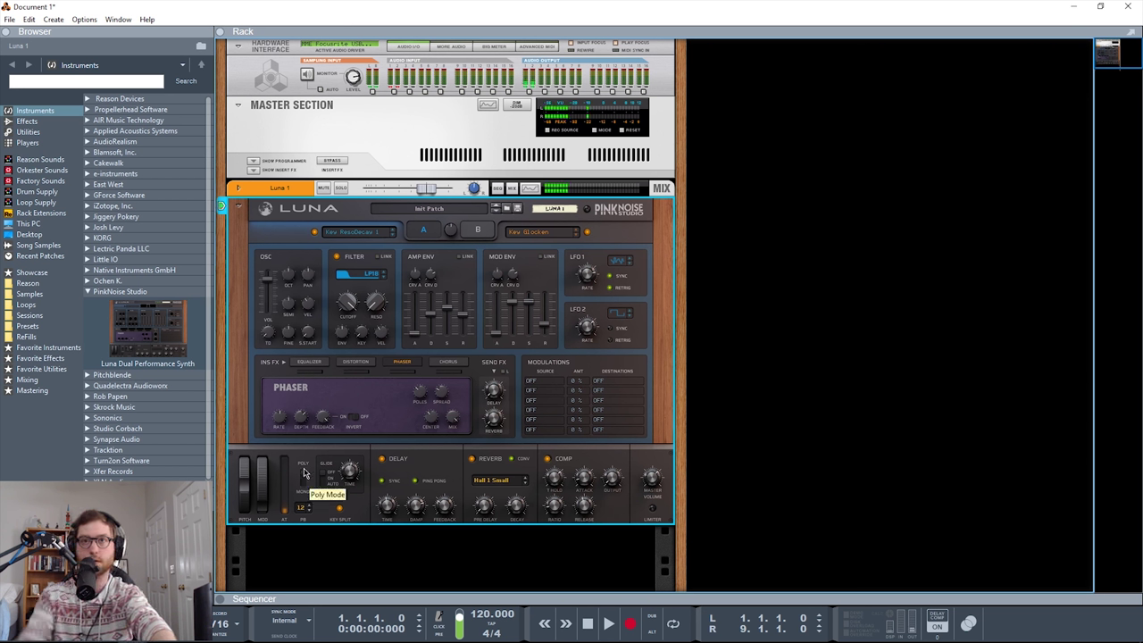
click(779, 394)
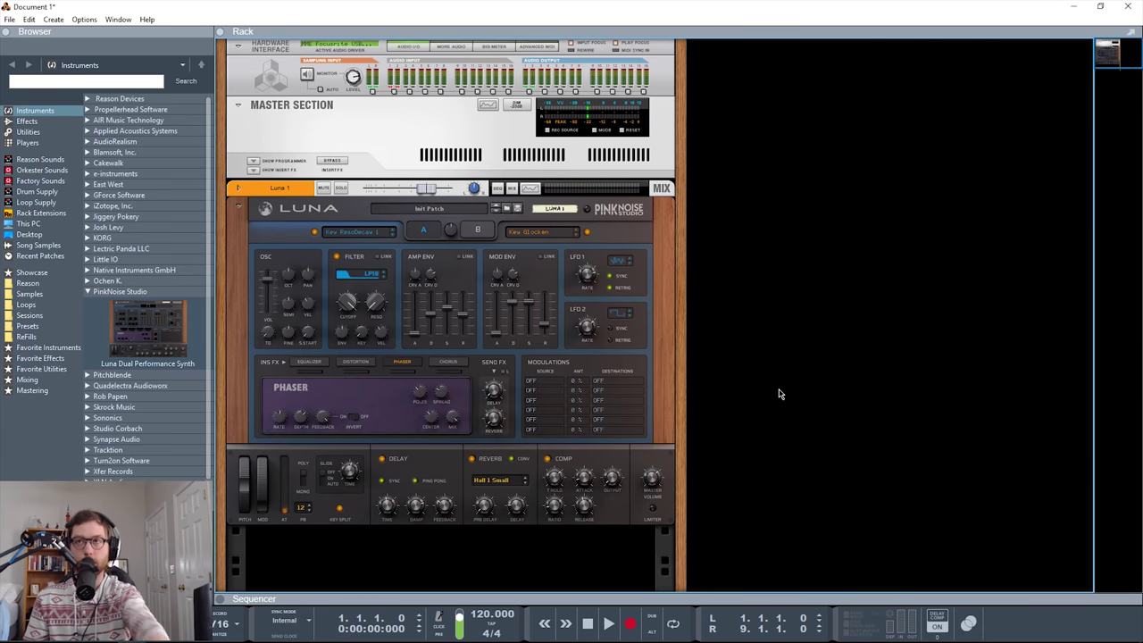
key(Tab)
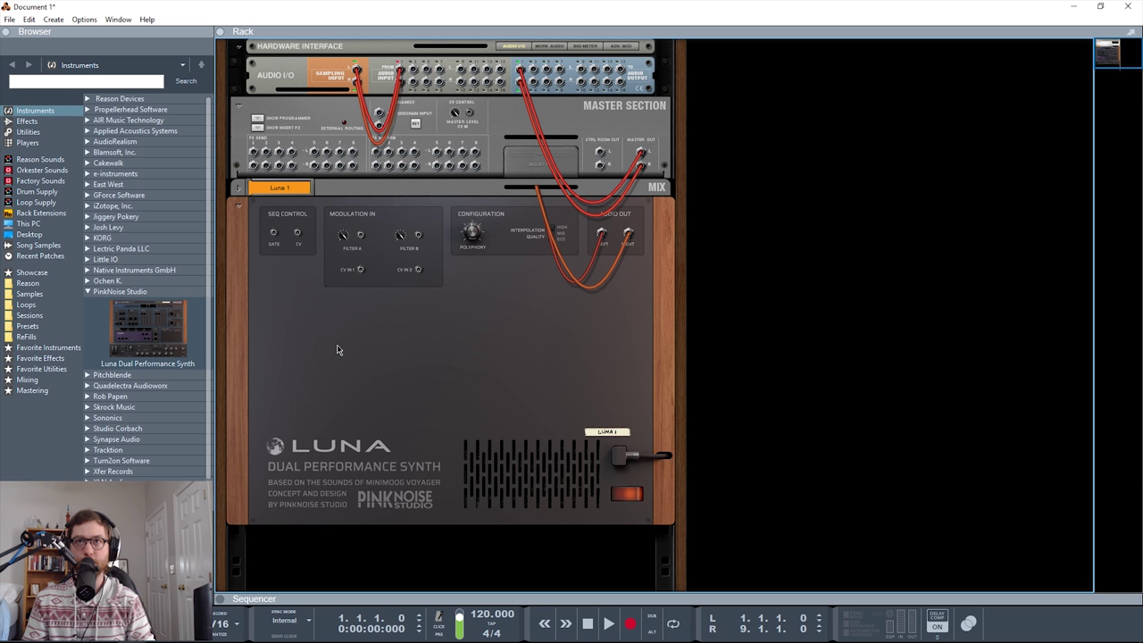
Raise Luna's polyphony to 64, keep interpolation quality at MED, and flip back to the front panel
click(364, 291)
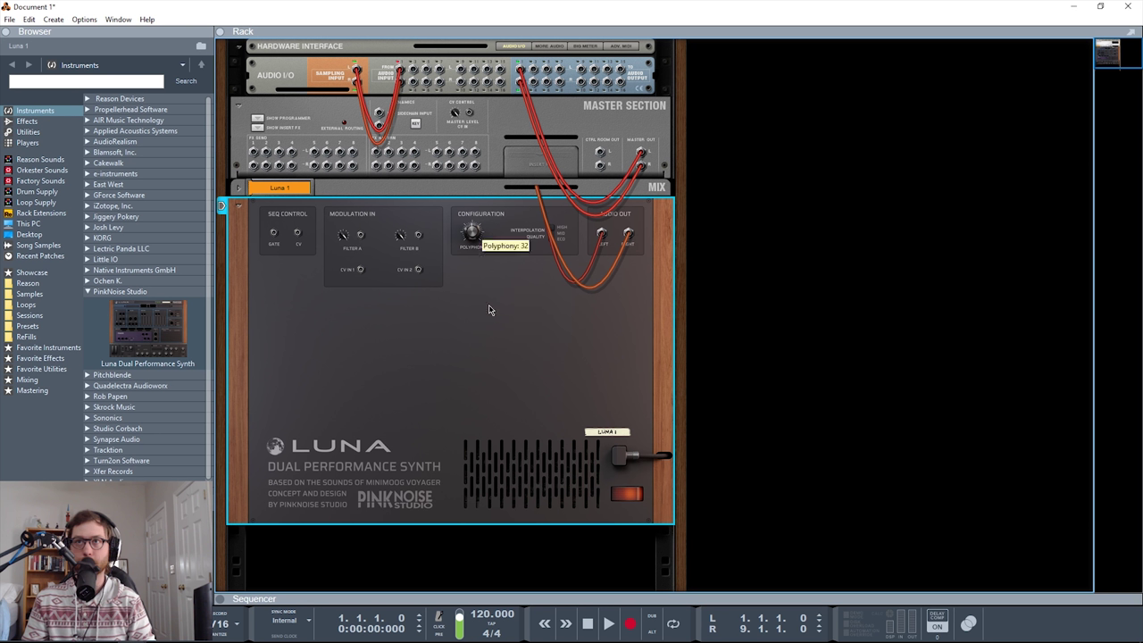
mouse_move(475, 240)
mouse_down()
mouse_move(489, 190)
mouse_move(478, 241)
mouse_up()
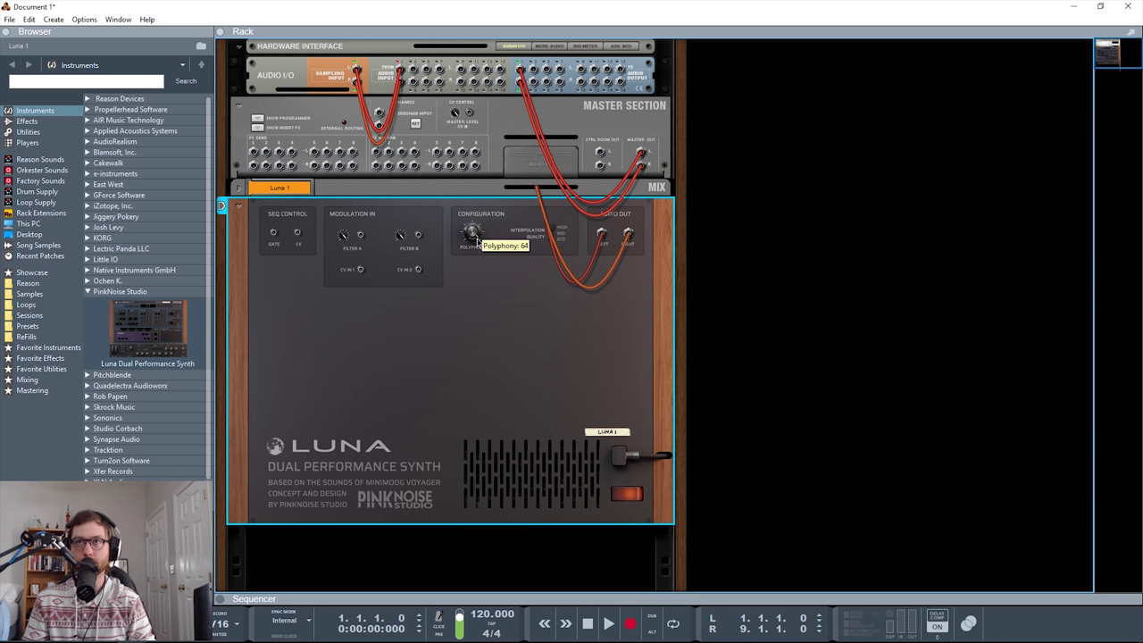
click(551, 239)
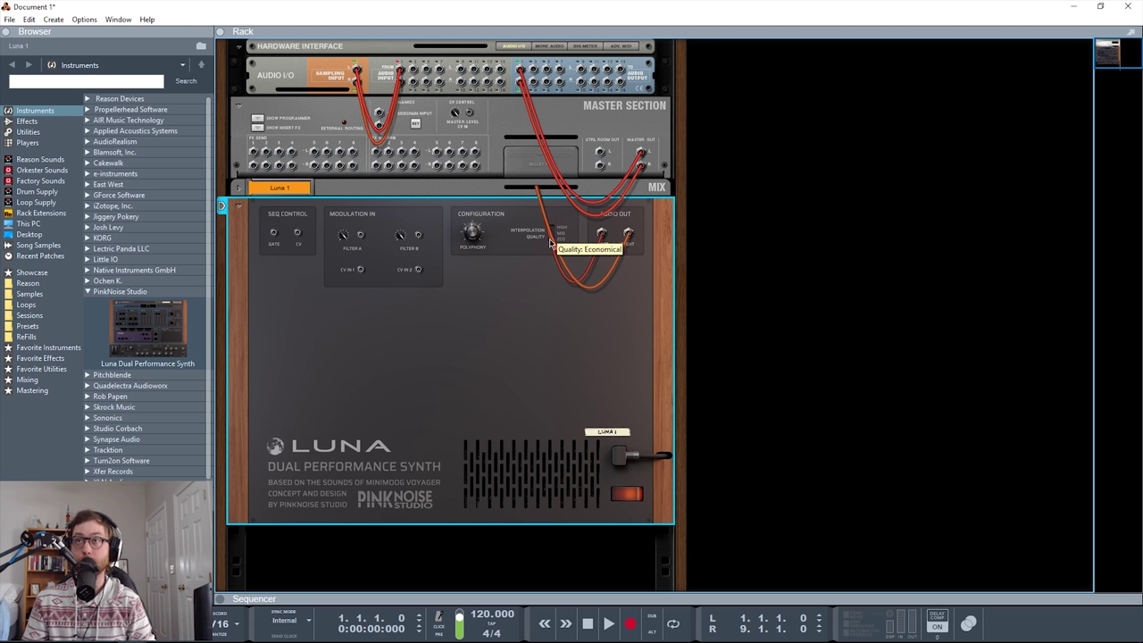
click(554, 237)
click(790, 377)
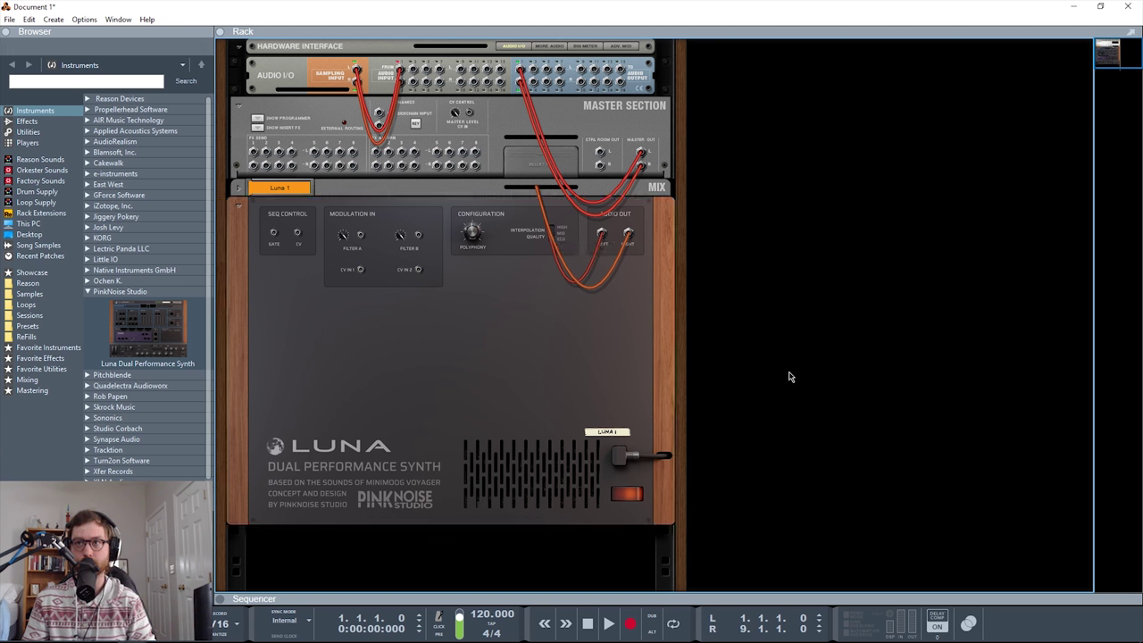
key(Tab)
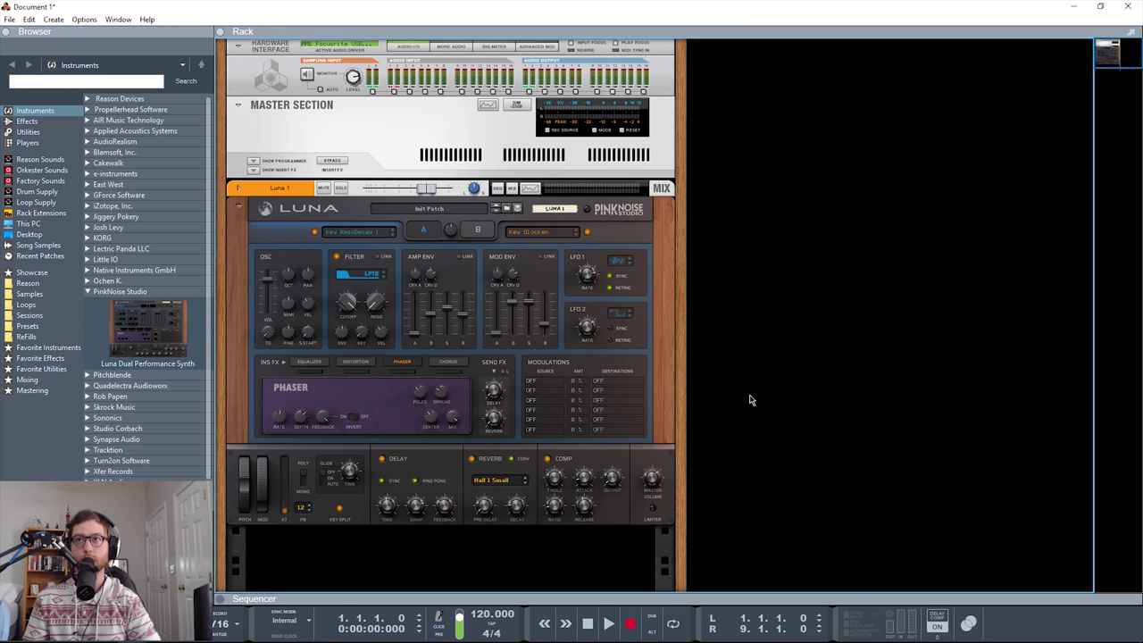